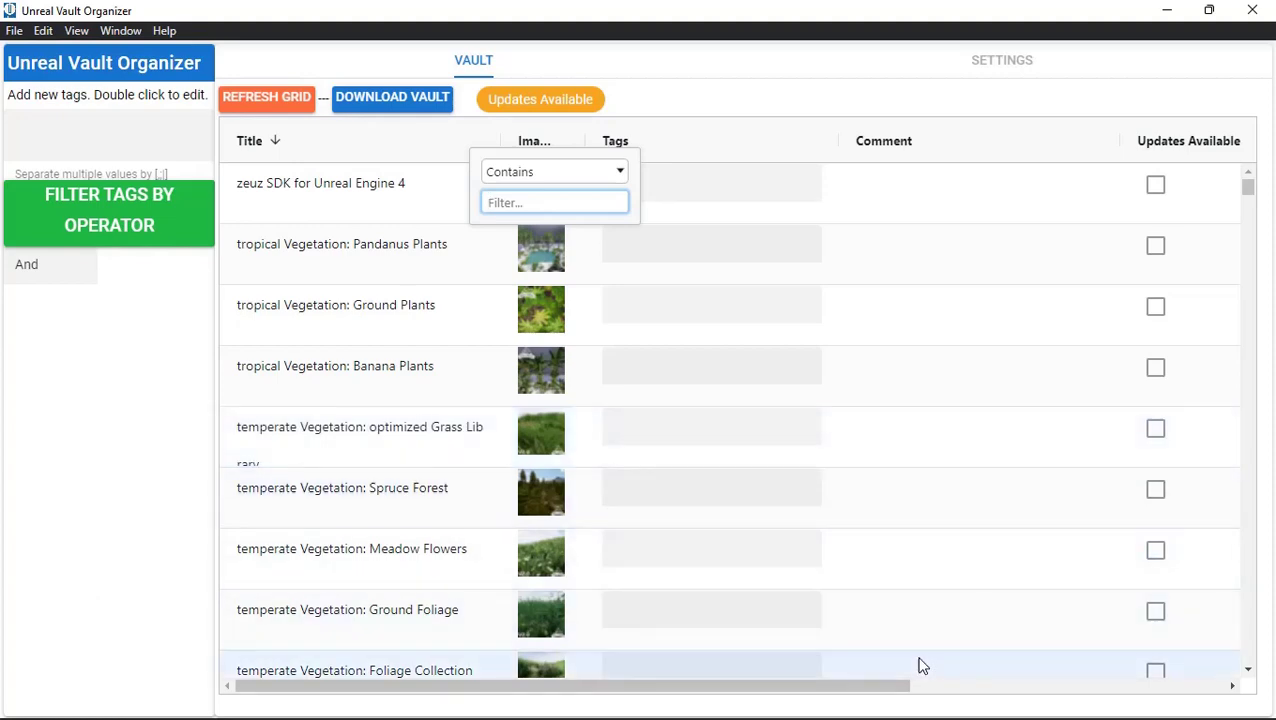
Bring the Epic Games Launcher forward and scroll its Library Vault list to the top.
{"action": "left_click", "coordinate": [1012, 700]}
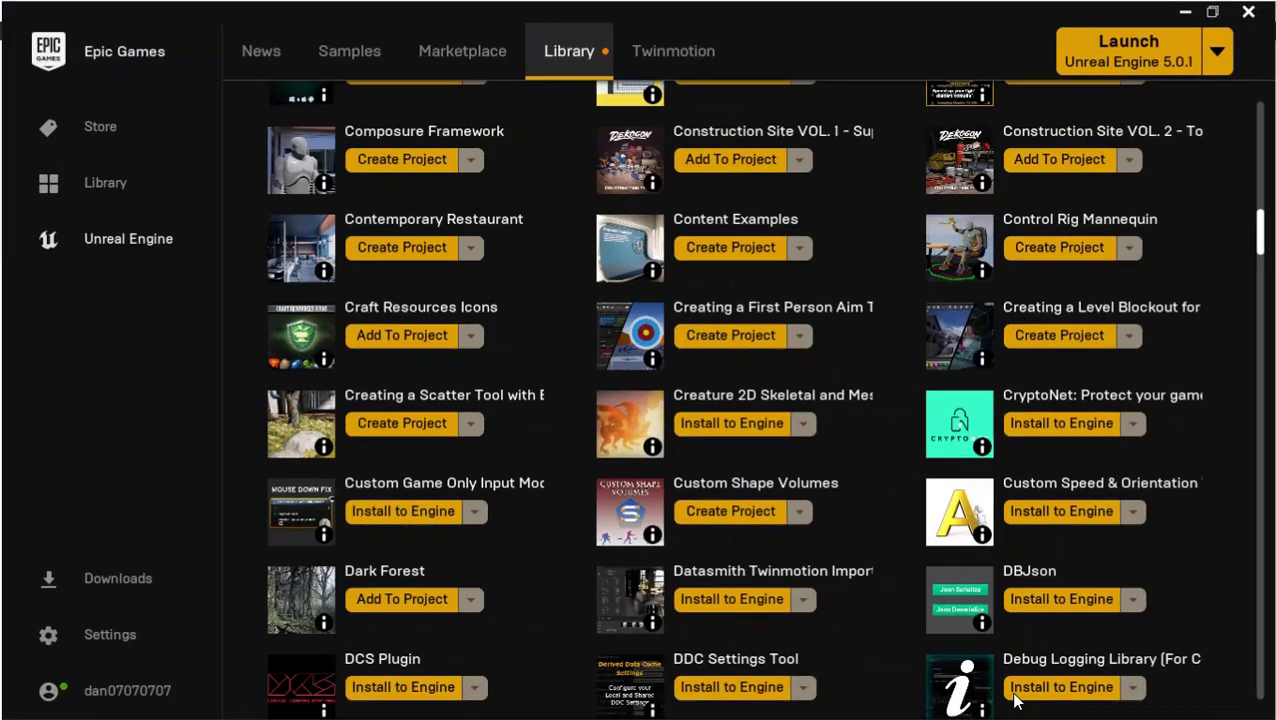
{"action": "scroll", "coordinate": [512, 342], "scroll_direction": "up", "scroll_amount": 5}
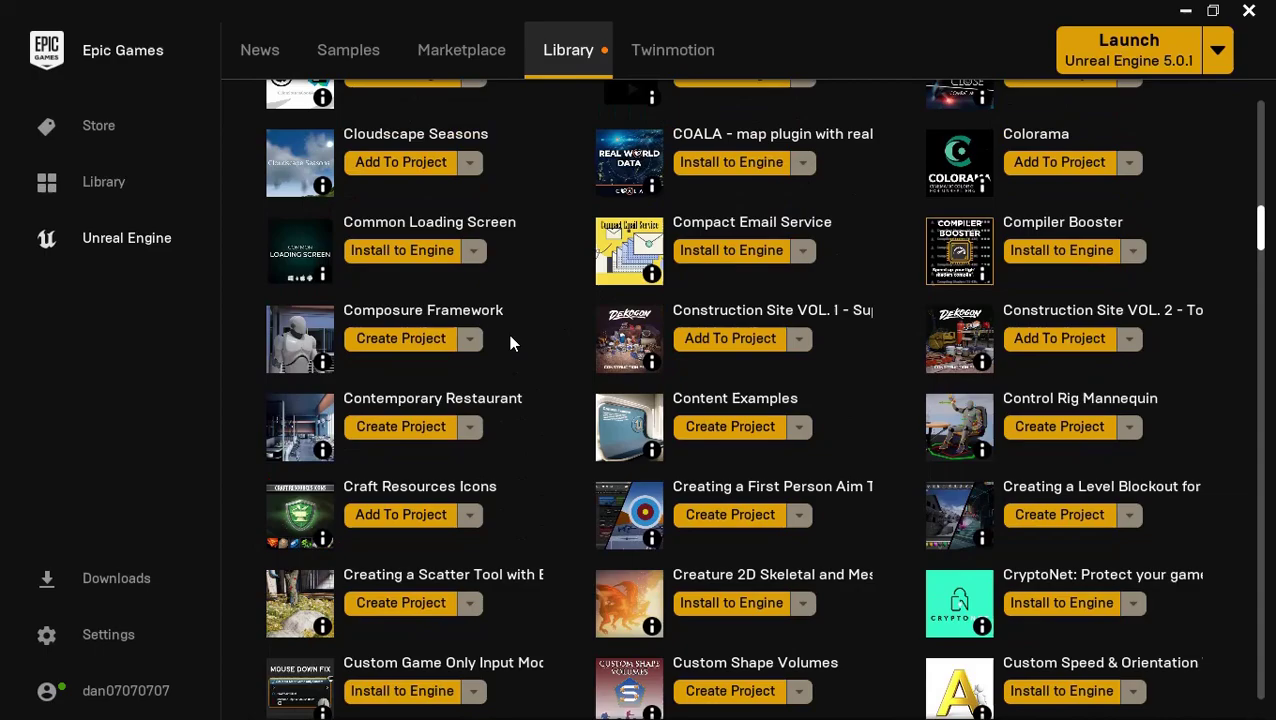
{"action": "scroll", "coordinate": [506, 342], "scroll_direction": "up", "scroll_amount": 15}
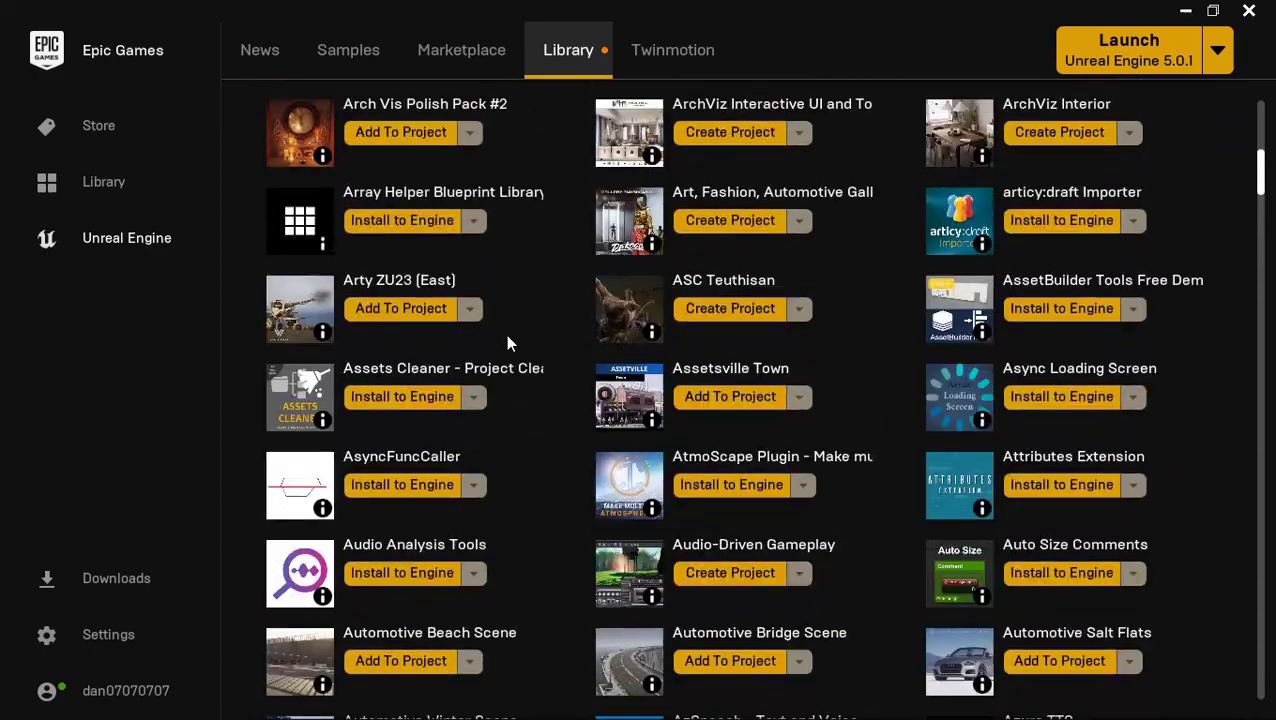
{"action": "scroll", "coordinate": [500, 330], "scroll_direction": "up", "scroll_amount": 10}
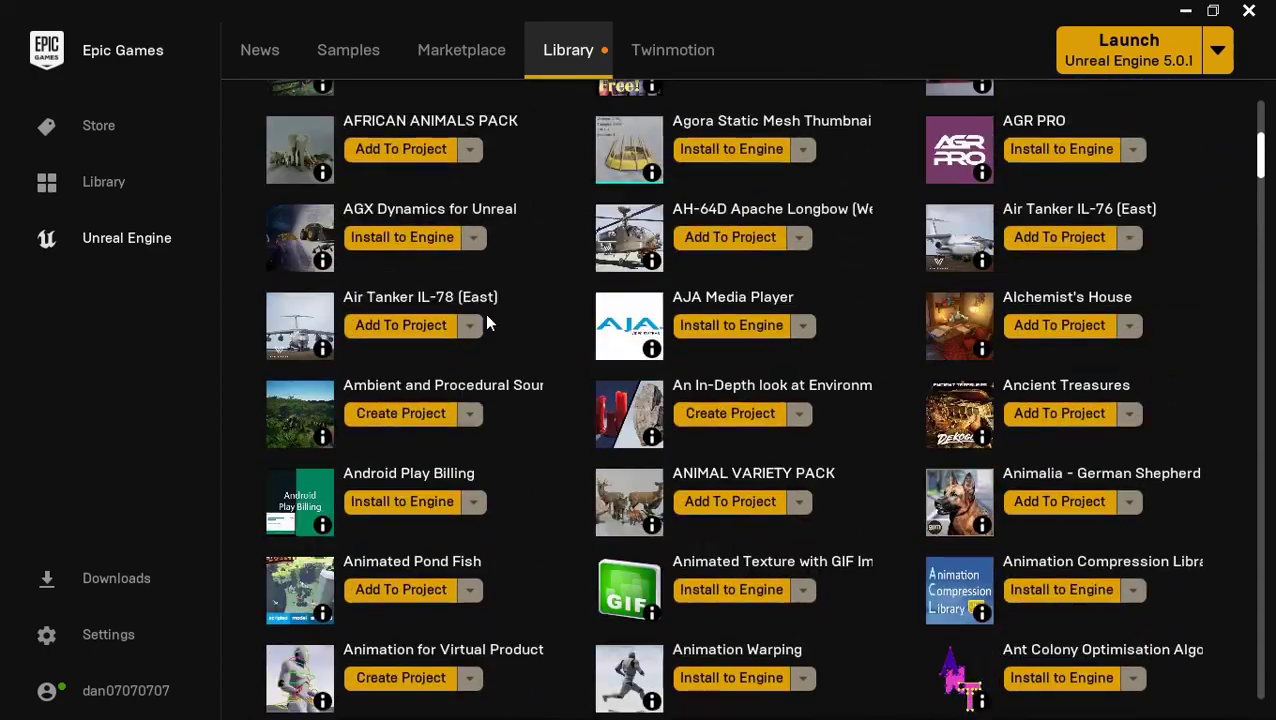
{"action": "scroll", "coordinate": [483, 312], "scroll_direction": "up", "scroll_amount": 3}
Browse the owned Vault assets and check the Category filter without changing it.
{"action": "scroll", "coordinate": [478, 319], "scroll_direction": "down", "scroll_amount": 4}
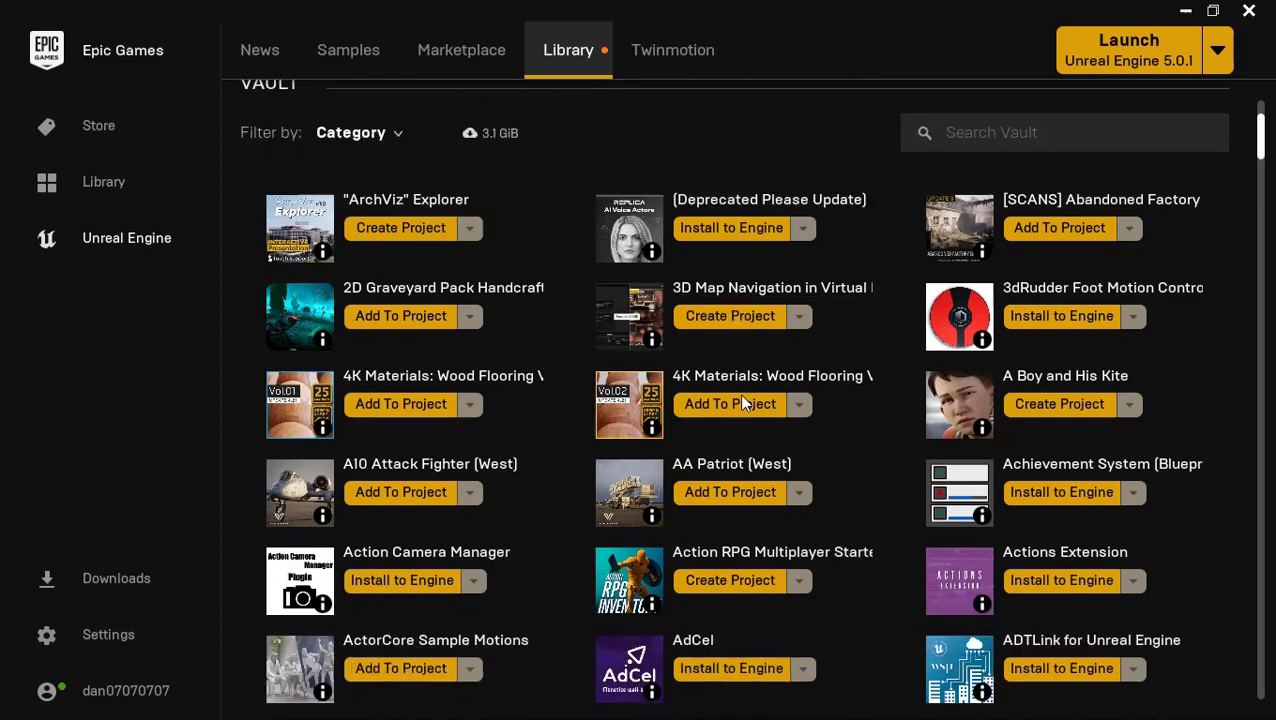
{"action": "scroll", "coordinate": [770, 385], "scroll_direction": "down", "scroll_amount": 5}
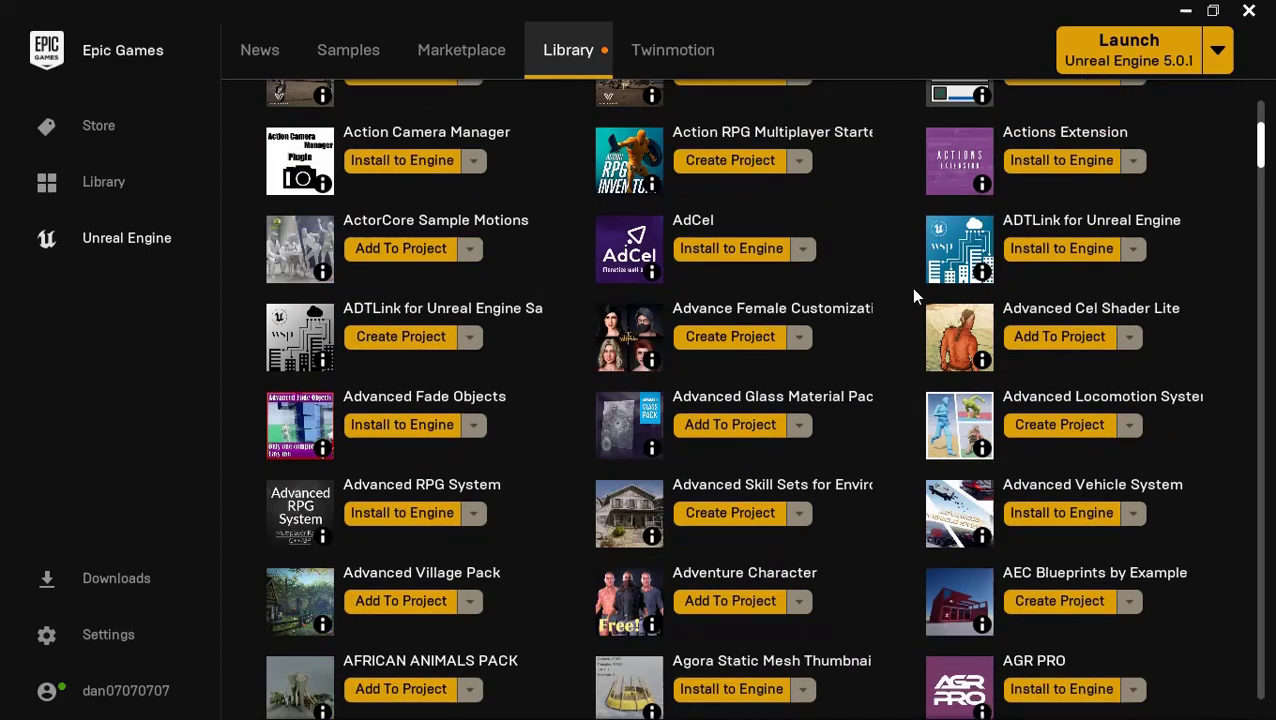
{"action": "scroll", "coordinate": [860, 330], "scroll_direction": "down", "scroll_amount": 1}
{"action": "scroll", "coordinate": [808, 372], "scroll_direction": "up", "scroll_amount": 6}
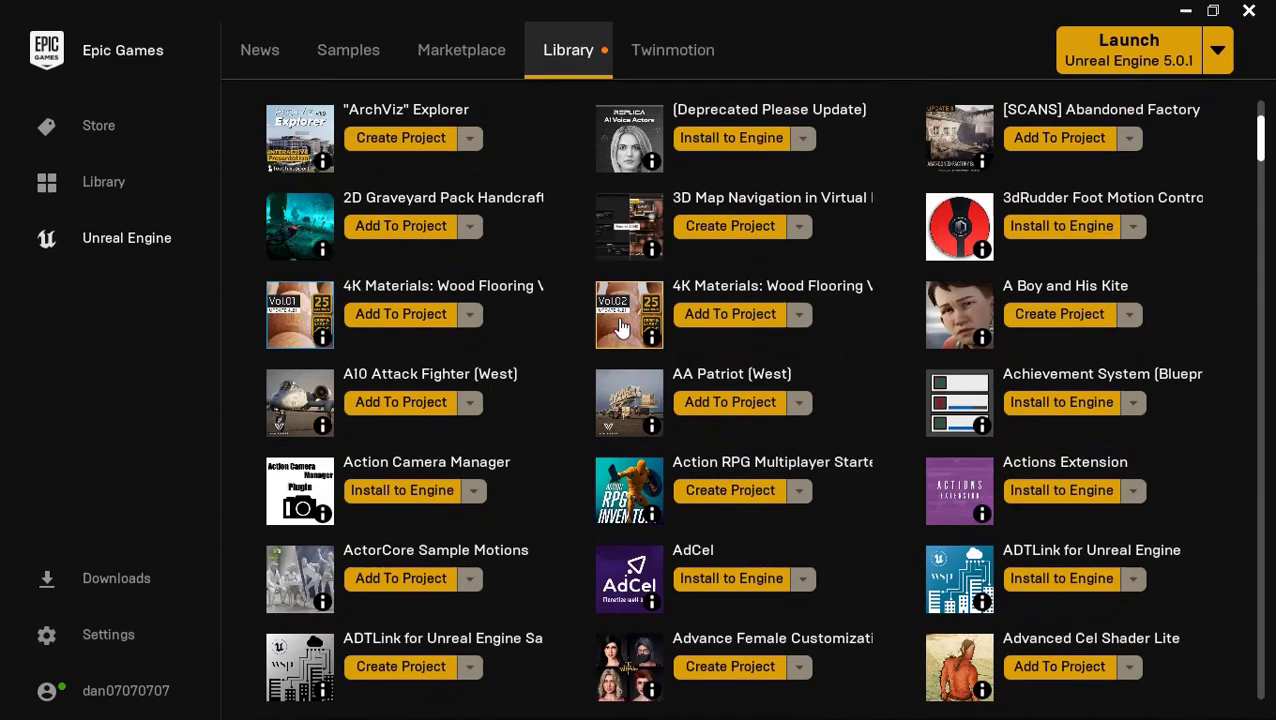
{"action": "scroll", "coordinate": [550, 332], "scroll_direction": "up", "scroll_amount": 2}
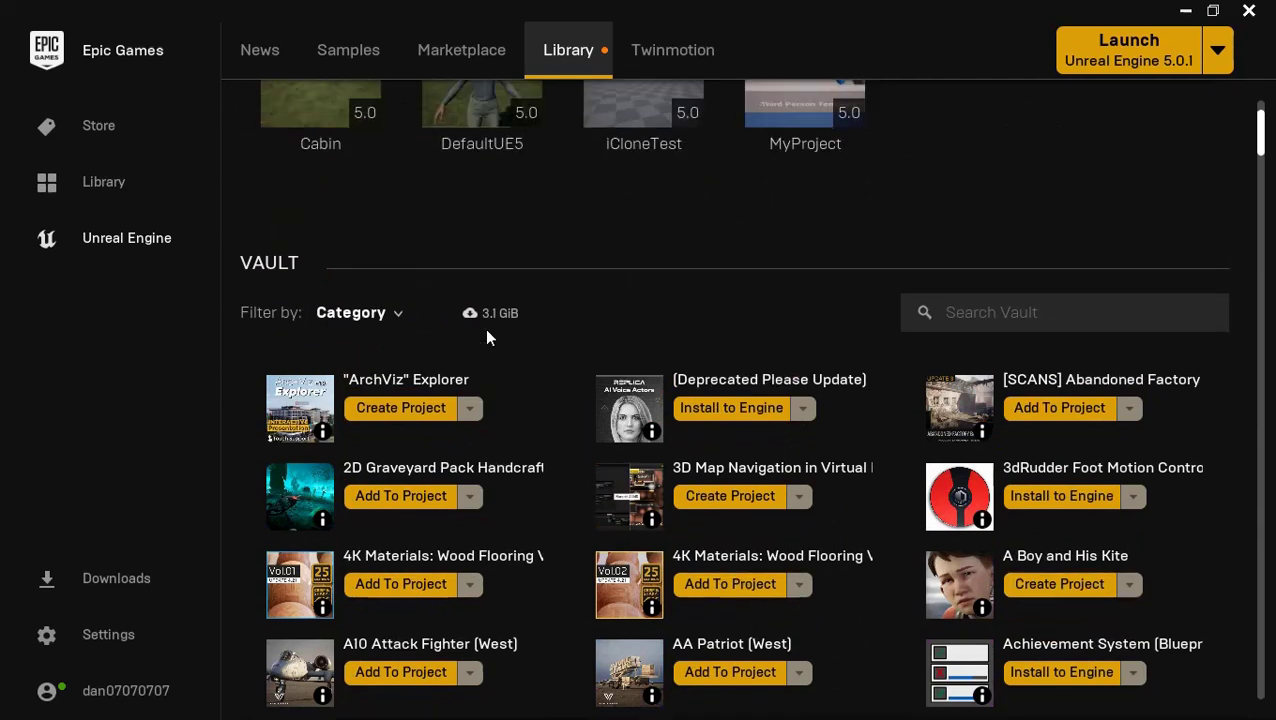
{"action": "left_click", "coordinate": [370, 314]}
{"action": "left_click", "coordinate": [656, 314]}
Minimize the launcher, dismiss the organizer's image column filter popup, and return to the launcher.
{"action": "left_click", "coordinate": [1185, 10]}
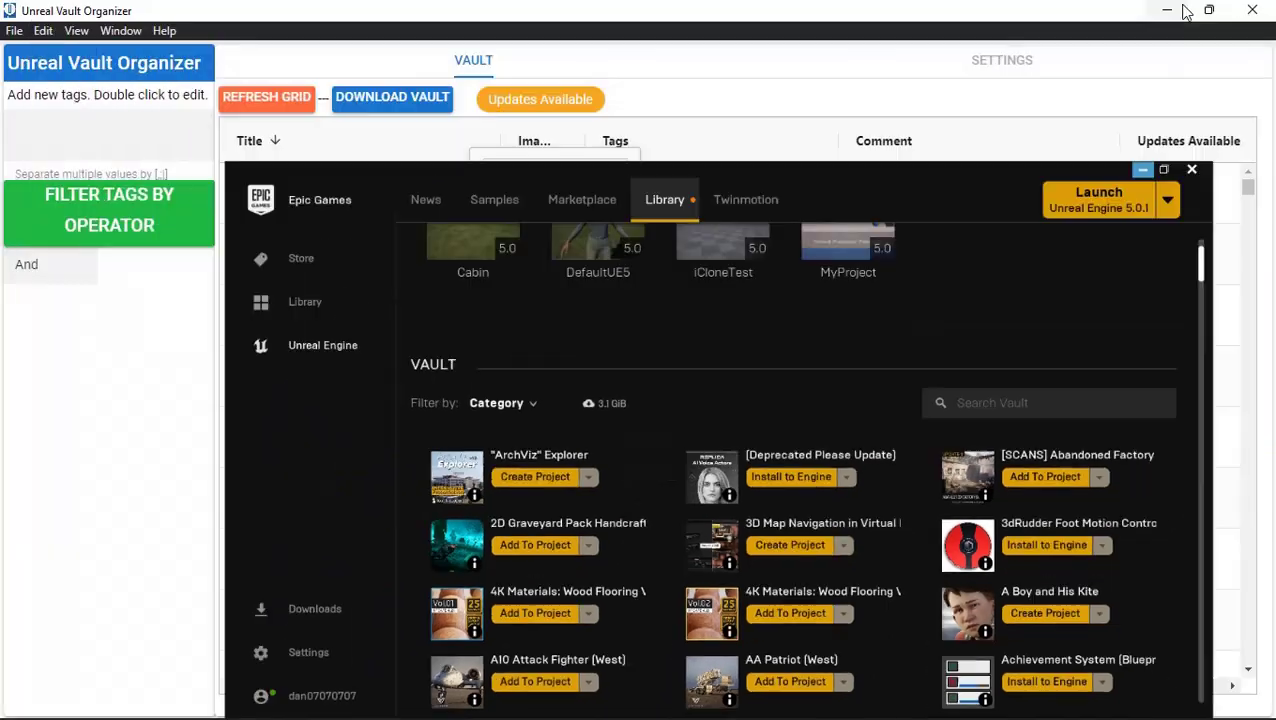
{"action": "left_click", "coordinate": [61, 404]}
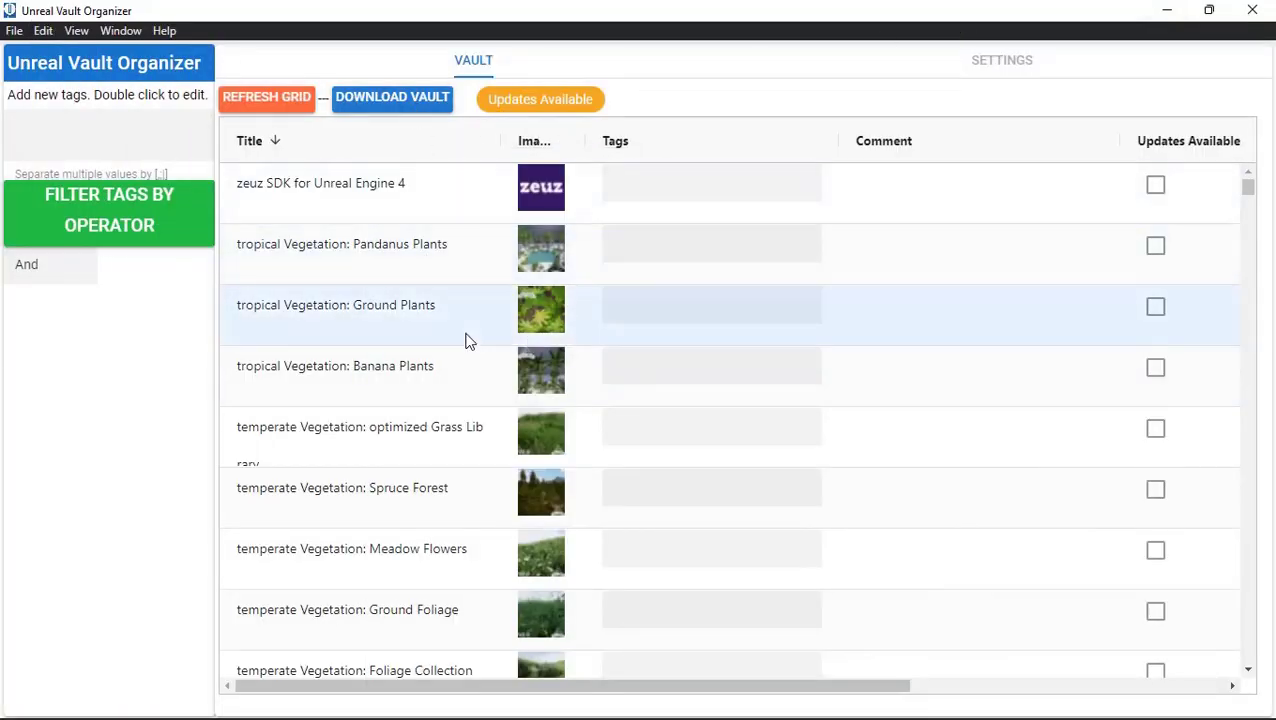
{"action": "mouse_move", "coordinate": [1078, 714]}
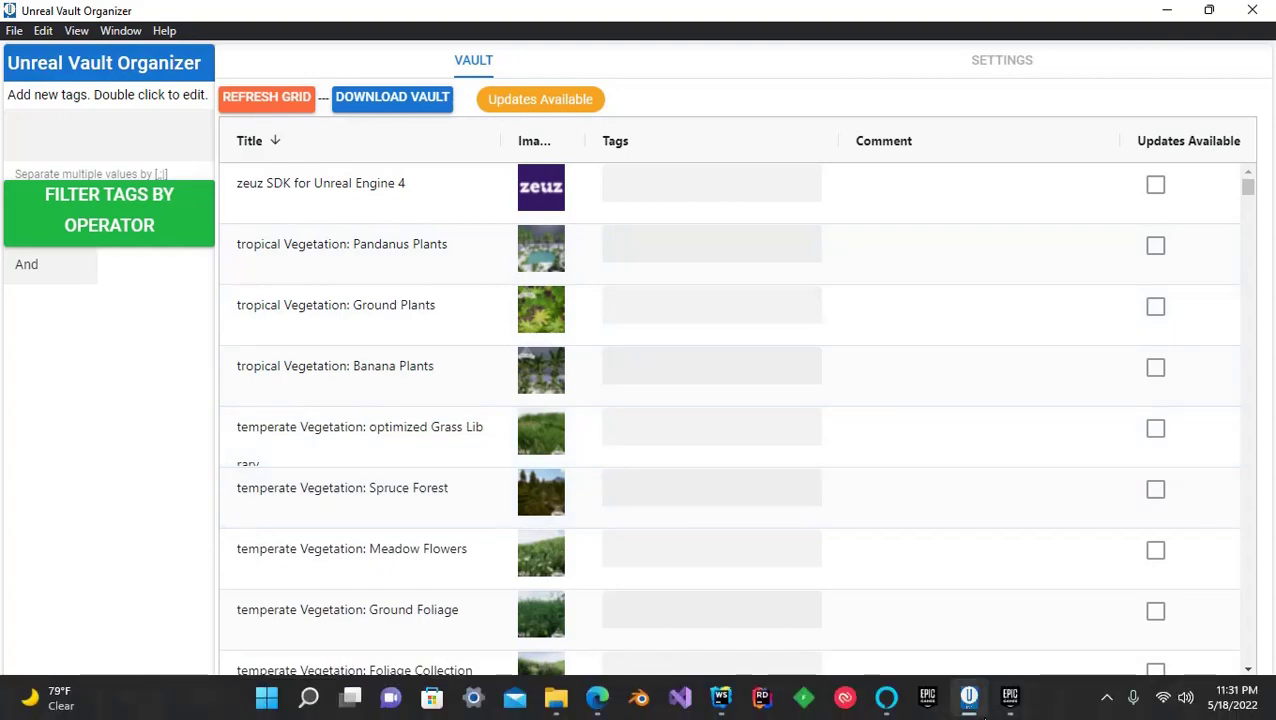
{"action": "left_click", "coordinate": [1005, 697]}
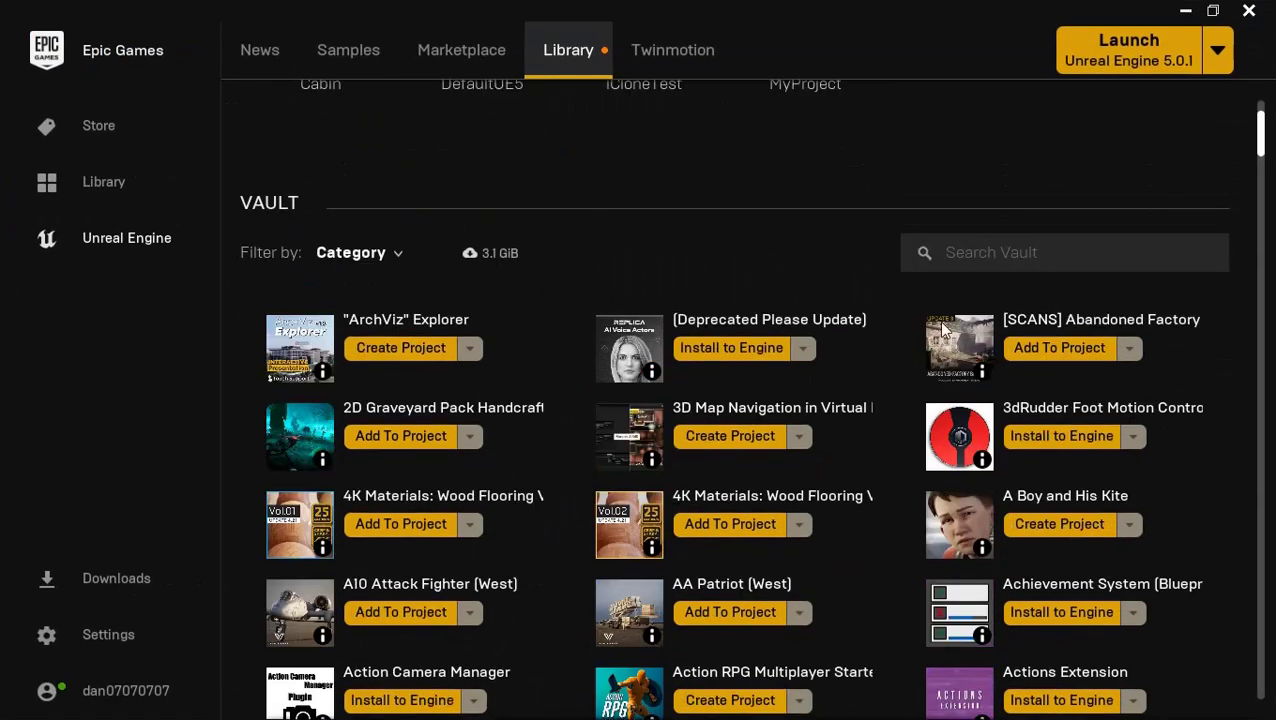
{"action": "left_click", "coordinate": [1185, 10]}
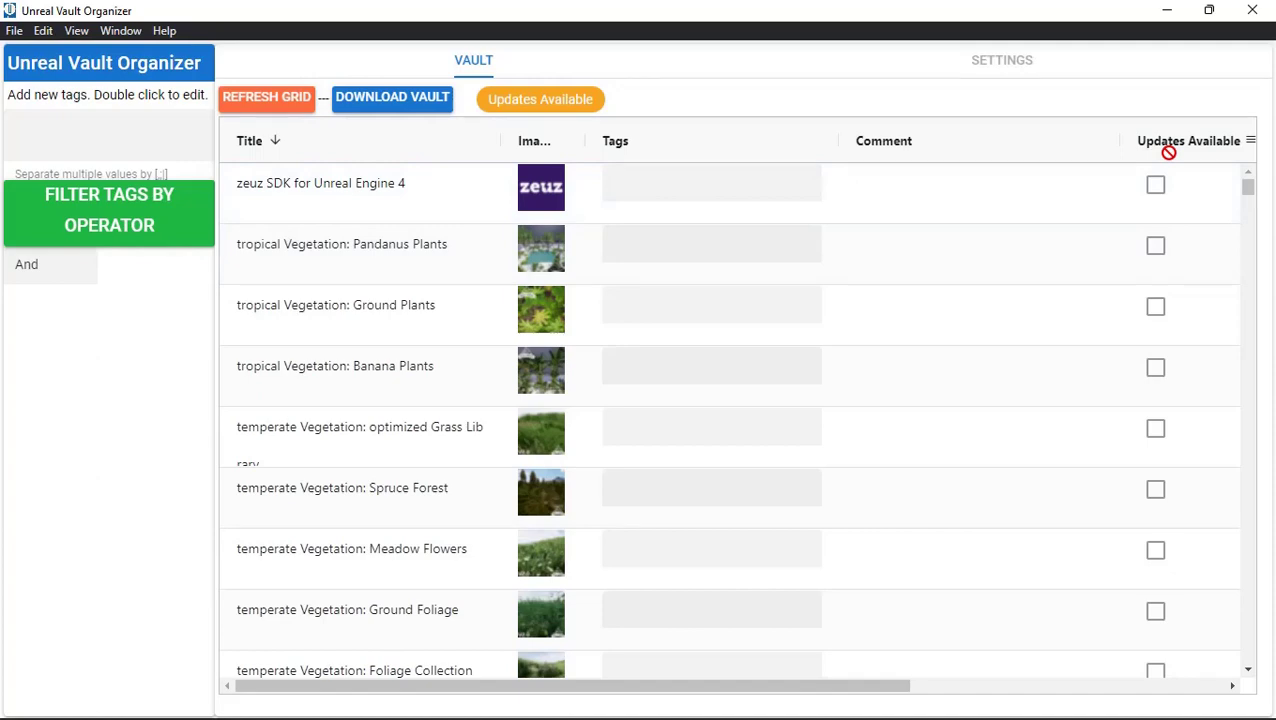
{"action": "left_click", "coordinate": [1011, 697]}
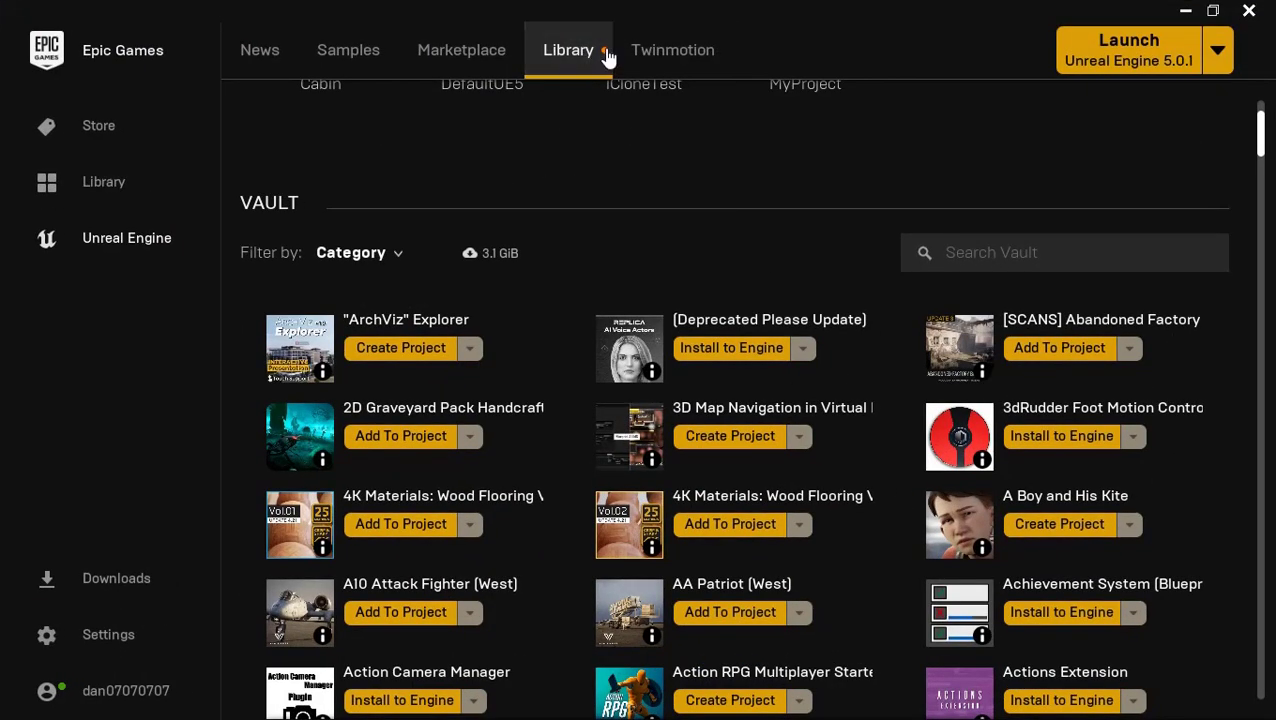
Scan the launcher's Vault assets, then minimize it to reveal the organizer's vault grid.
{"action": "mouse_move", "coordinate": [607, 57]}
{"action": "scroll", "coordinate": [847, 485], "scroll_direction": "down", "scroll_amount": 3}
{"action": "scroll", "coordinate": [878, 447], "scroll_direction": "up", "scroll_amount": 2}
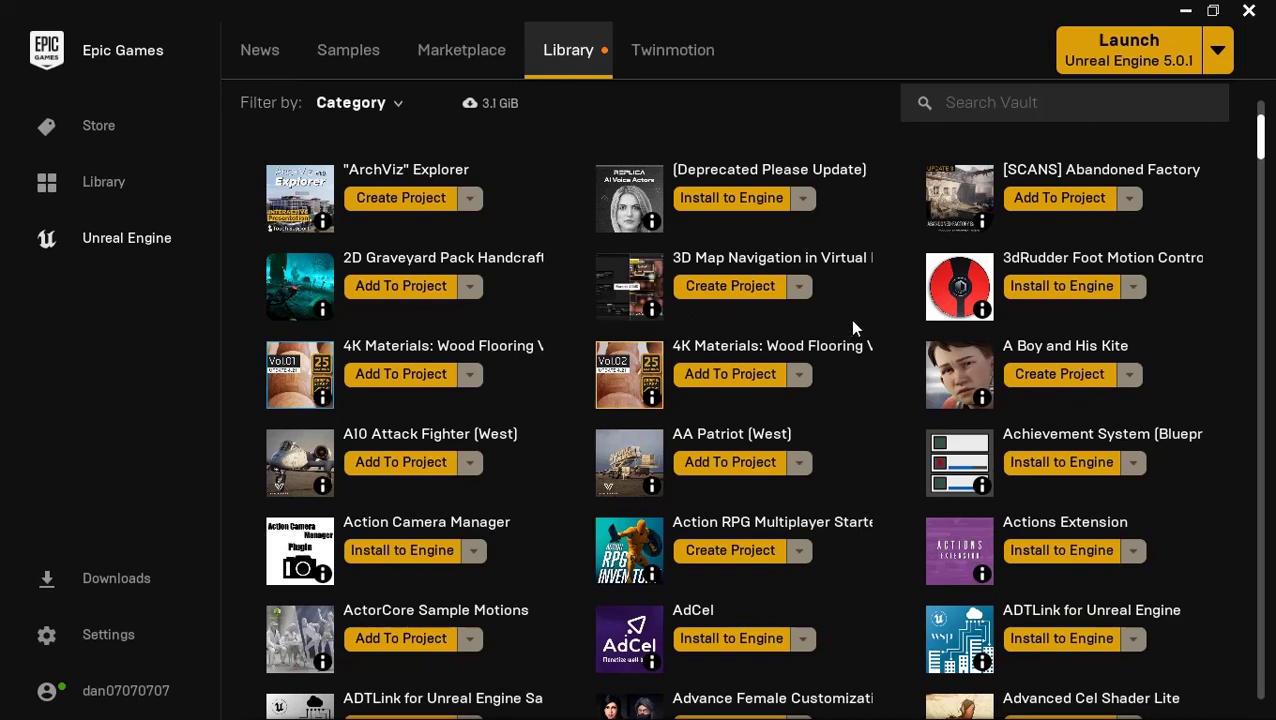
{"action": "scroll", "coordinate": [851, 318], "scroll_direction": "down", "scroll_amount": 5}
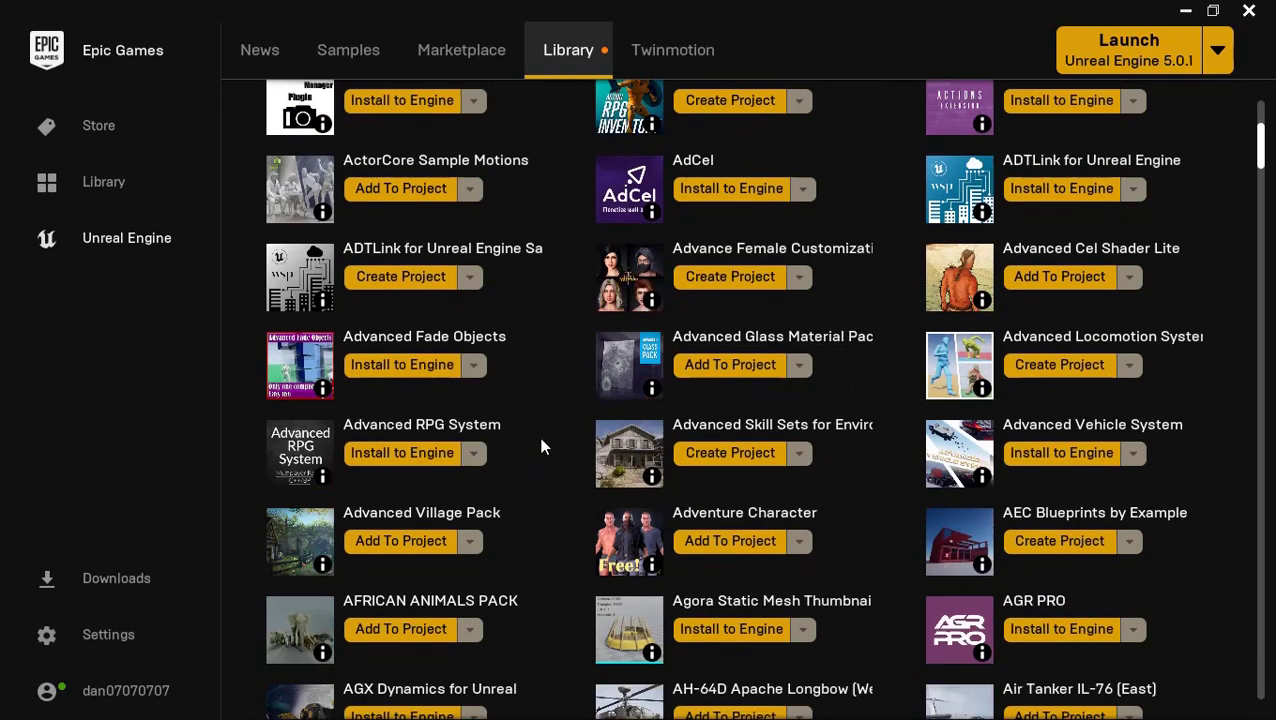
{"action": "left_click", "coordinate": [1176, 12]}
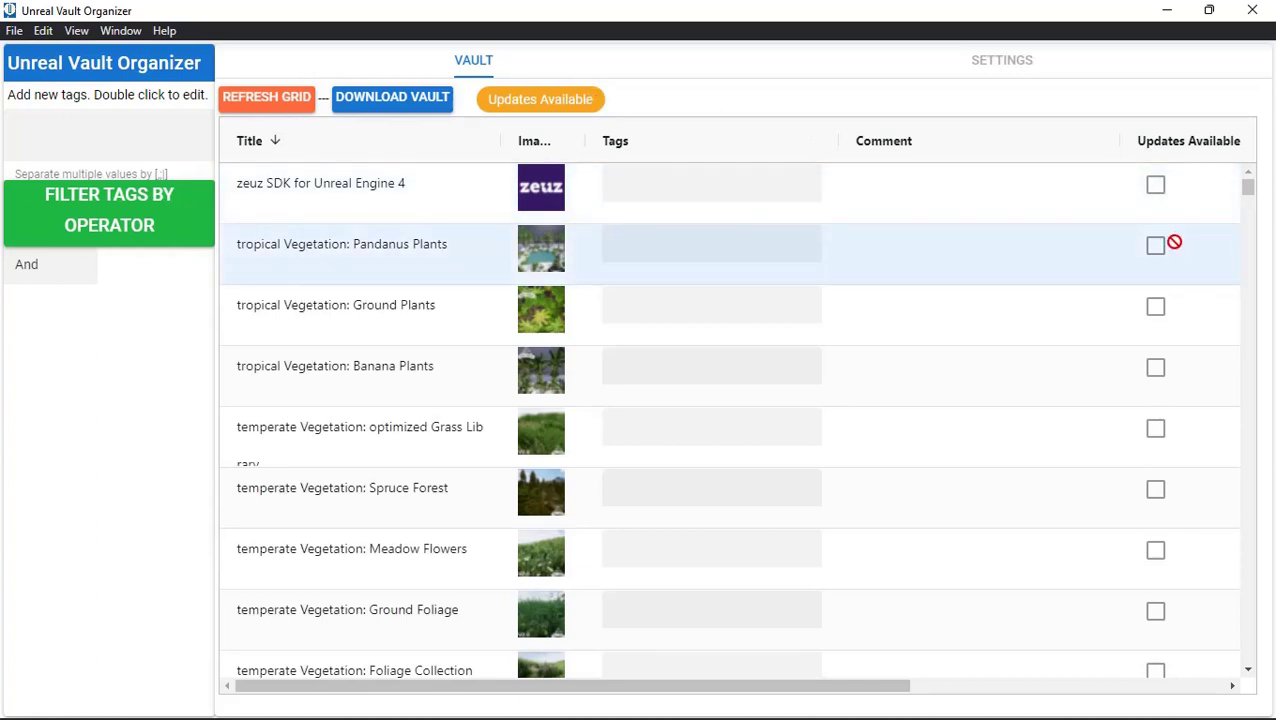
{"action": "mouse_move", "coordinate": [1130, 716]}
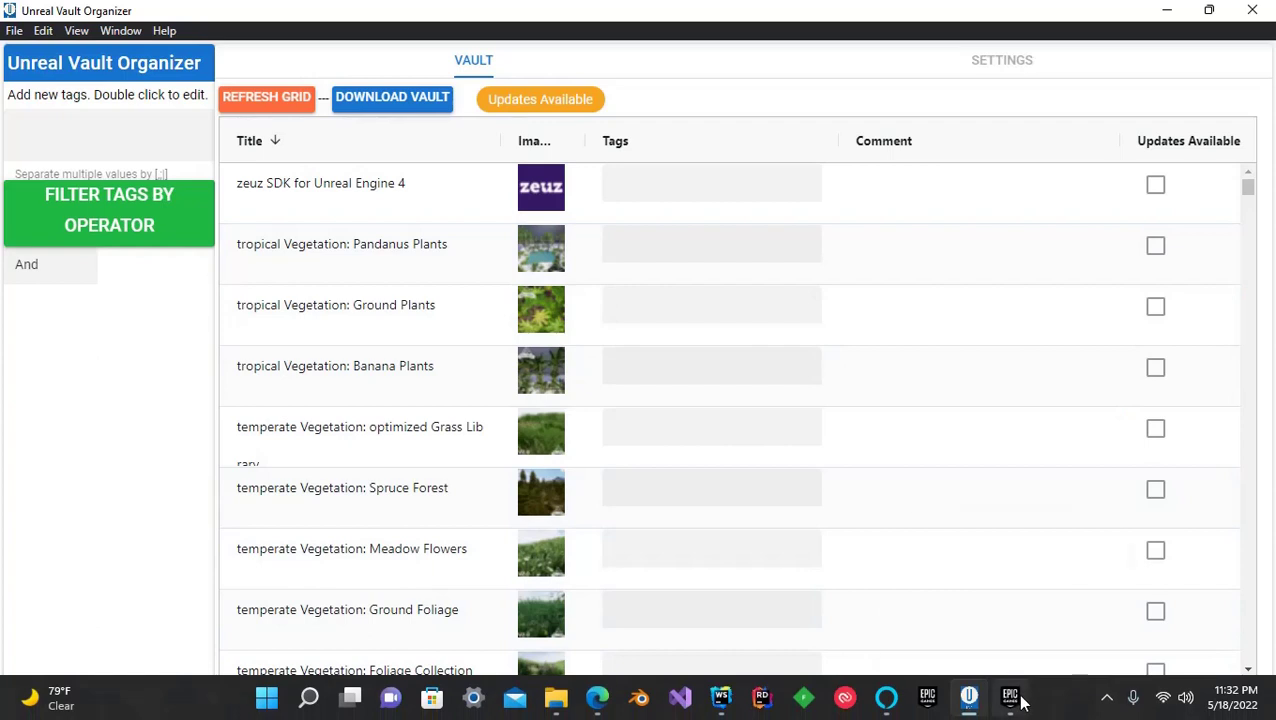
{"action": "mouse_move", "coordinate": [1018, 703]}
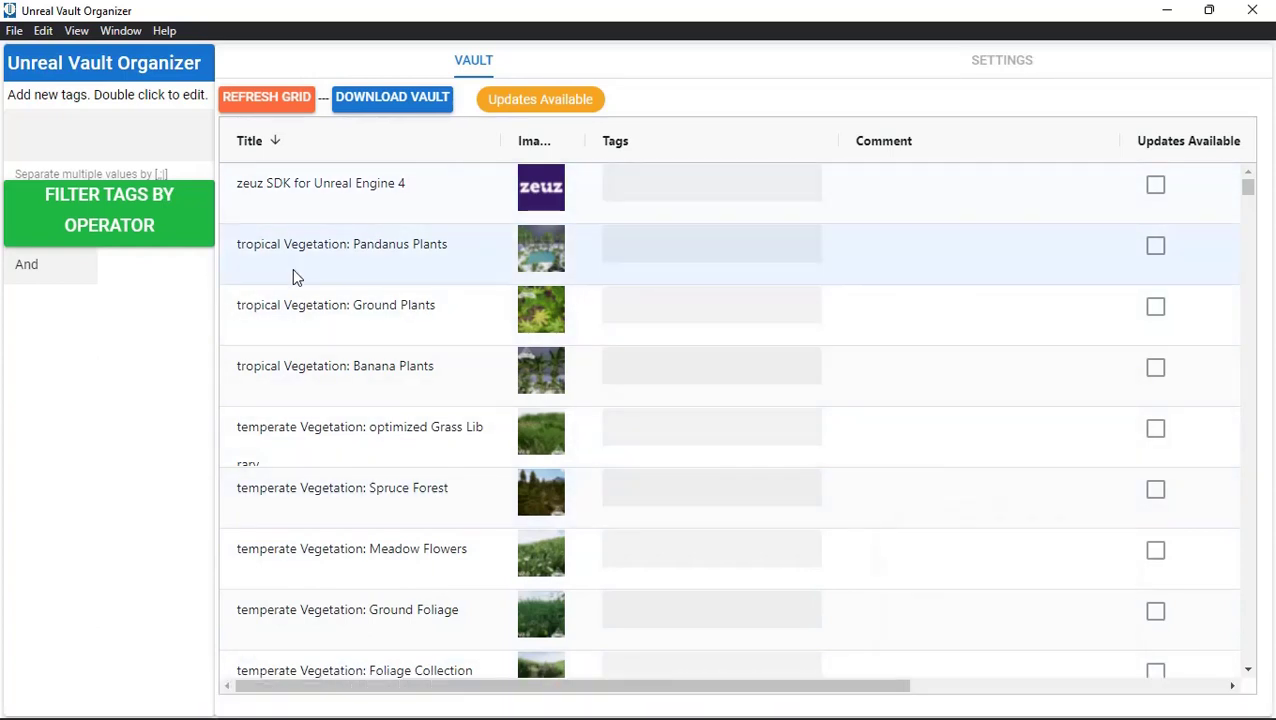
Enter vfx, sci-fi and landscape material as new tags, fixing typos along the way.
{"action": "left_click", "coordinate": [58, 138]}
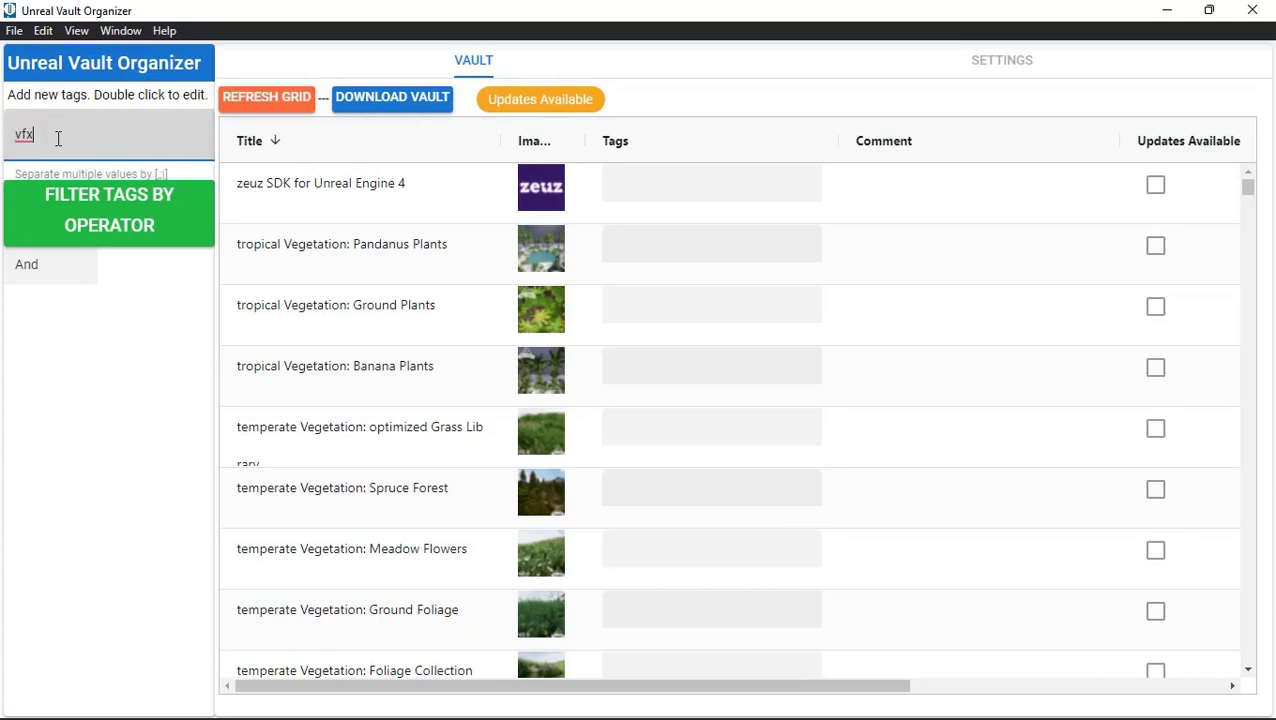
{"action": "type", "text": "vfx"}
{"action": "key", "text": "Return"}
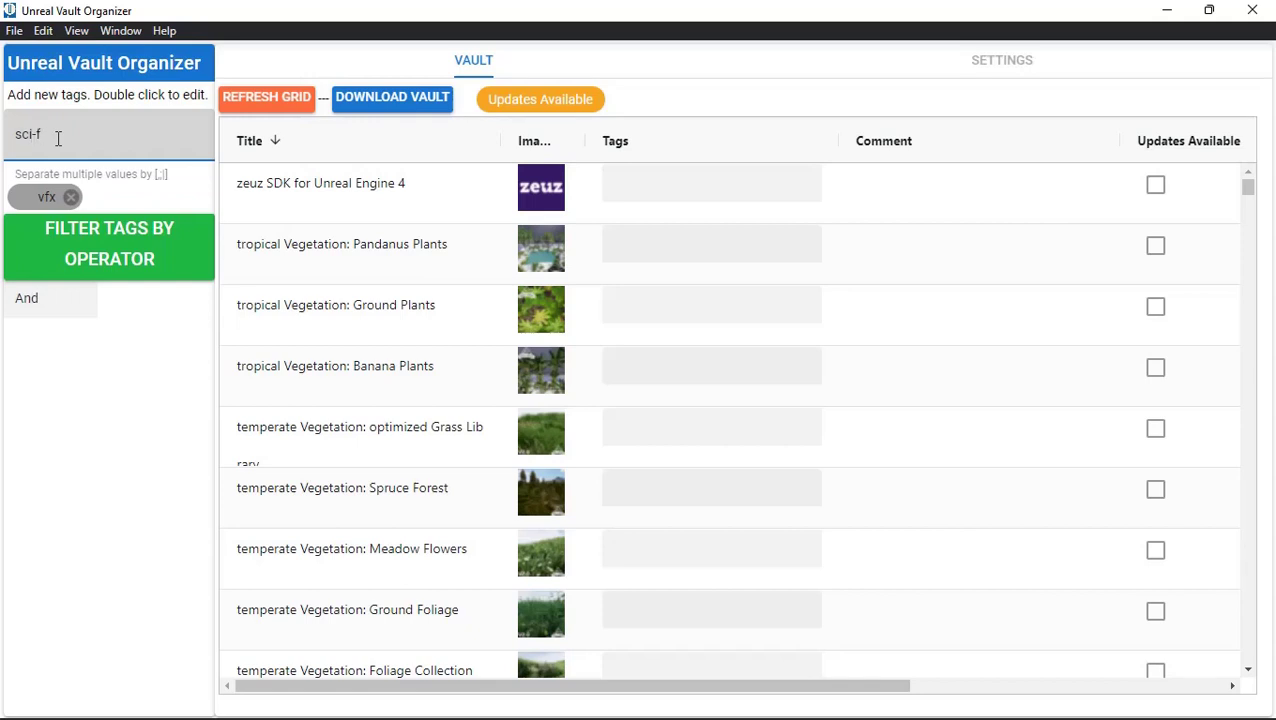
{"action": "key", "text": "Return"}
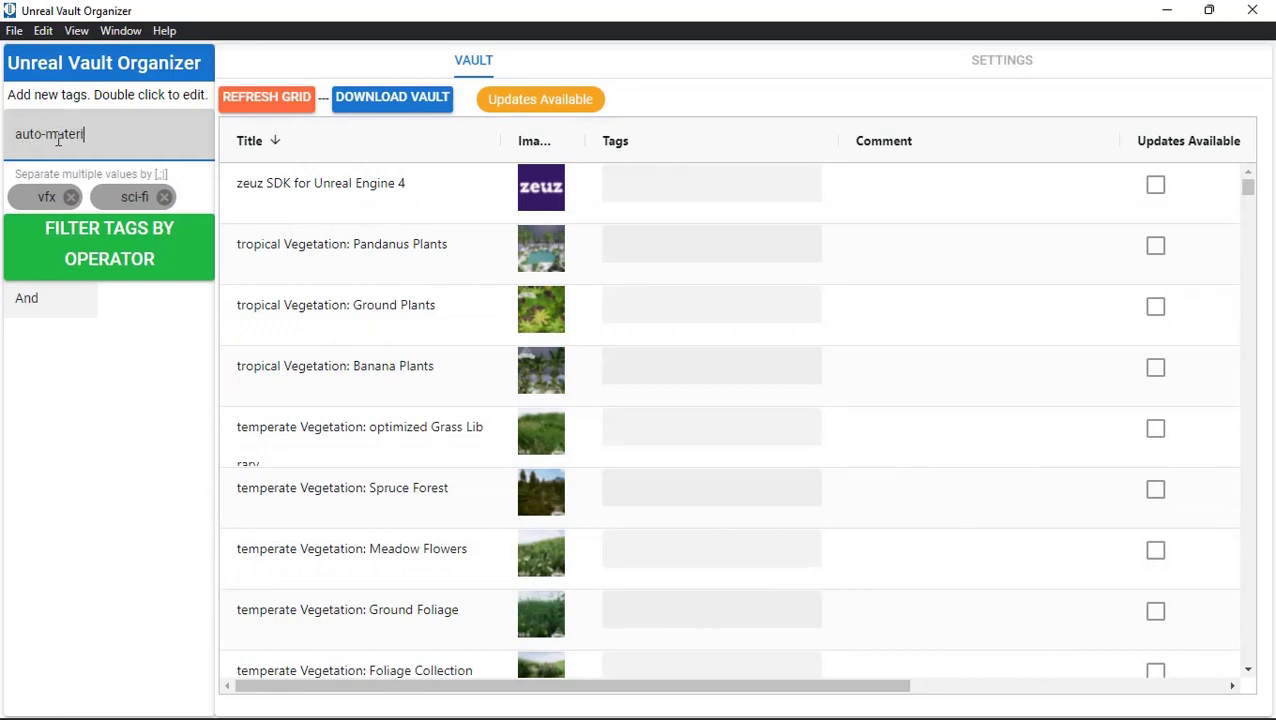
{"action": "key", "text": "BackSpace"}
{"action": "key", "text": "BackSpace"}
{"action": "key", "text": "BackSpace"}
{"action": "key", "text": "BackSpace"}
{"action": "key", "text": "BackSpace"}
{"action": "key", "text": "BackSpace"}
{"action": "key", "text": "BackSpace"}
{"action": "type", "text": "terial"}
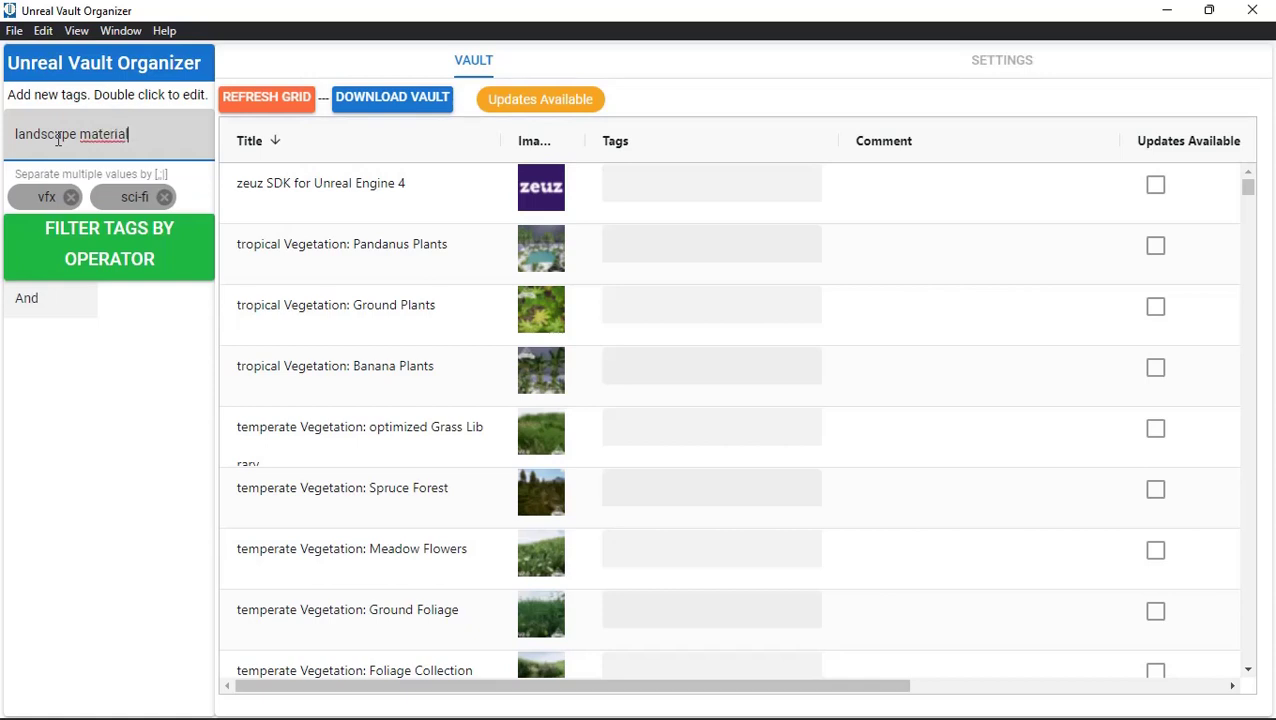
{"action": "key", "text": "BackSpace"}
{"action": "key", "text": "Return"}
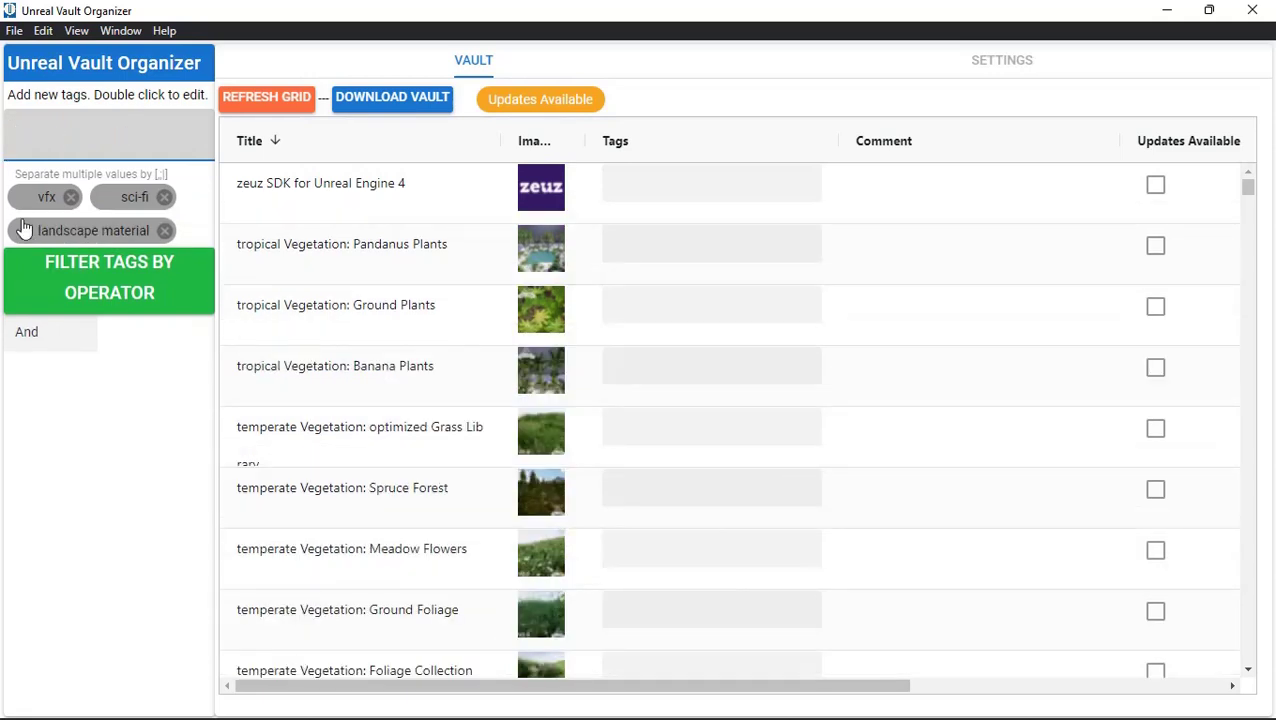
Recolour the sci-fi tag to amber and save it.
{"action": "left_click", "coordinate": [119, 200]}
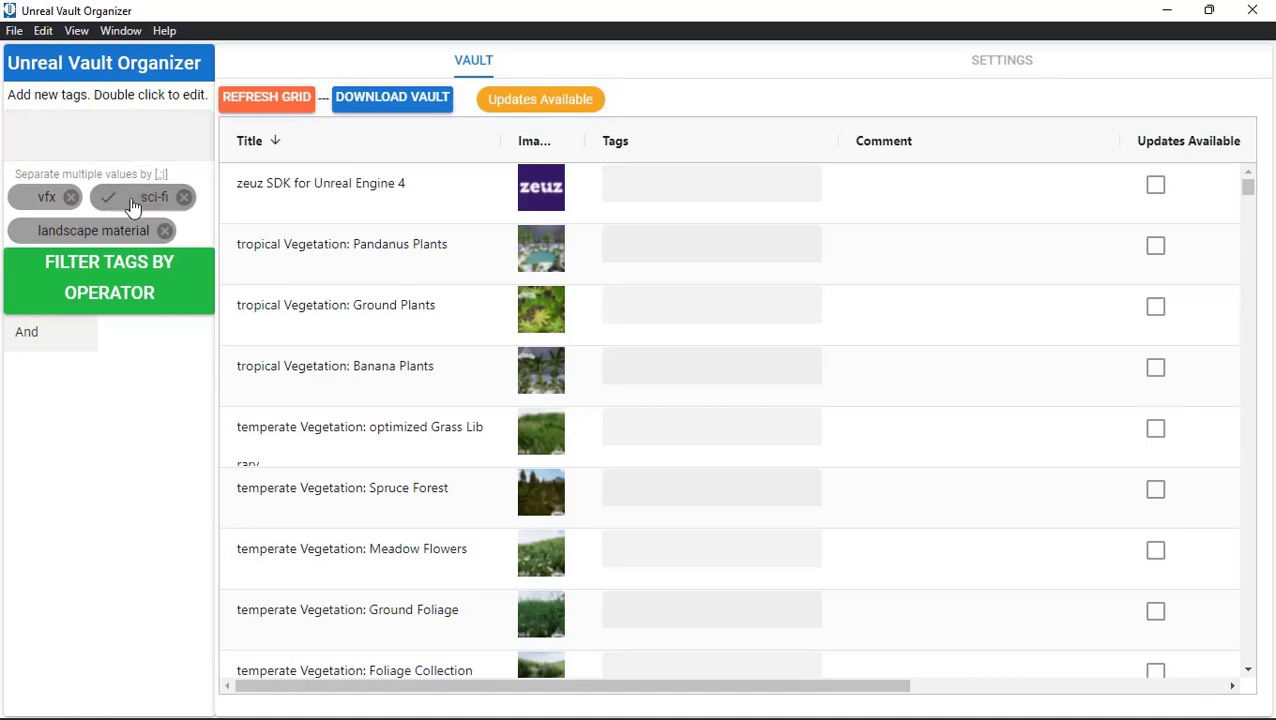
{"action": "double_click", "coordinate": [132, 205]}
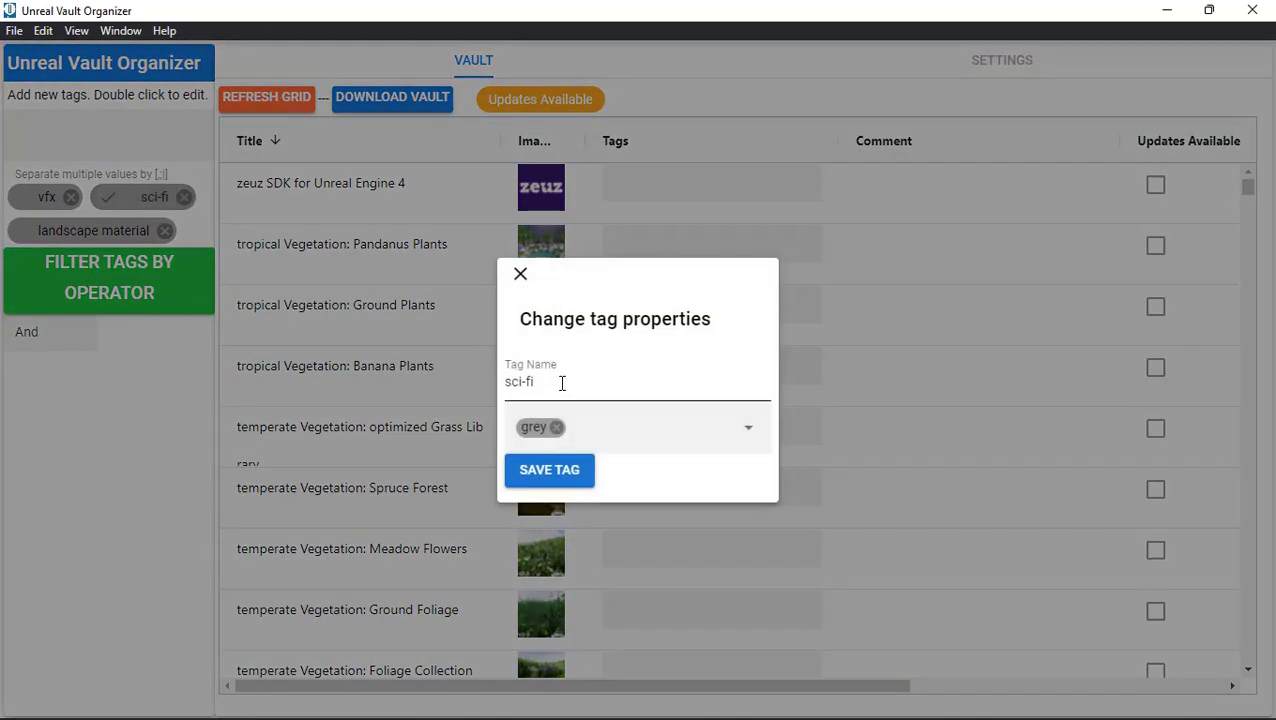
{"action": "left_click", "coordinate": [697, 441]}
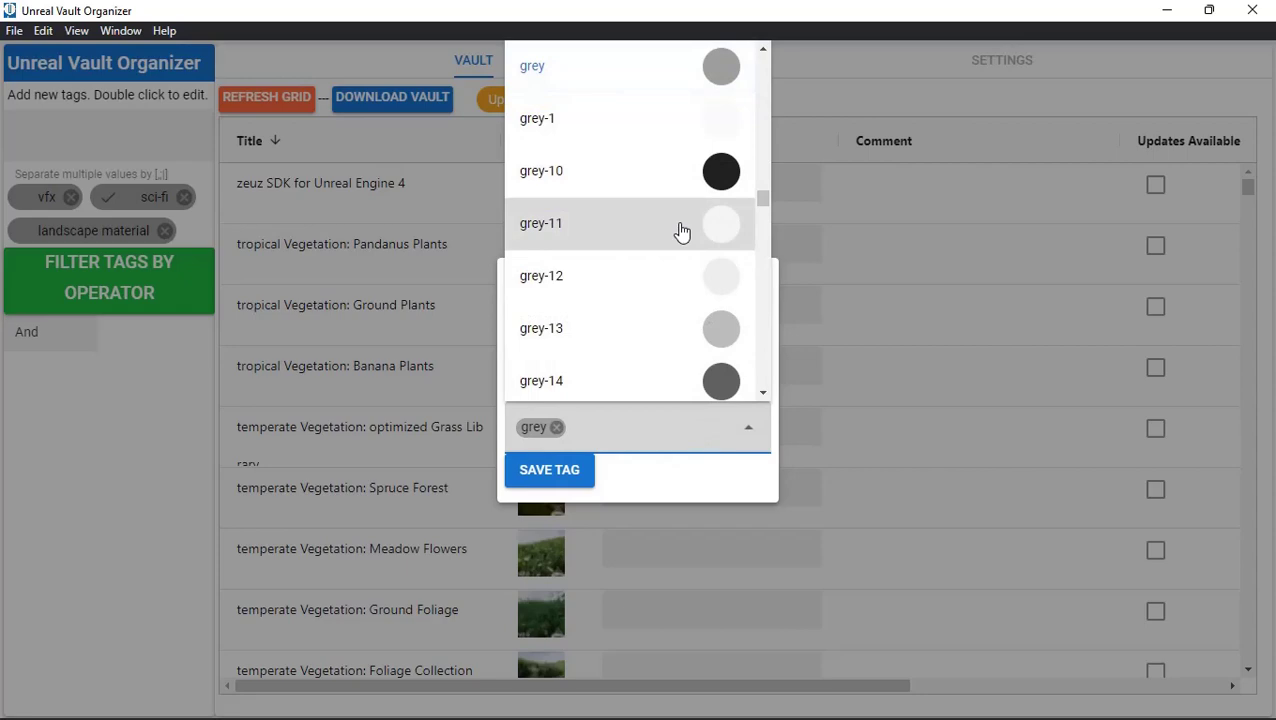
{"action": "scroll", "coordinate": [684, 182], "scroll_direction": "up", "scroll_amount": 10}
{"action": "left_click", "coordinate": [621, 80]}
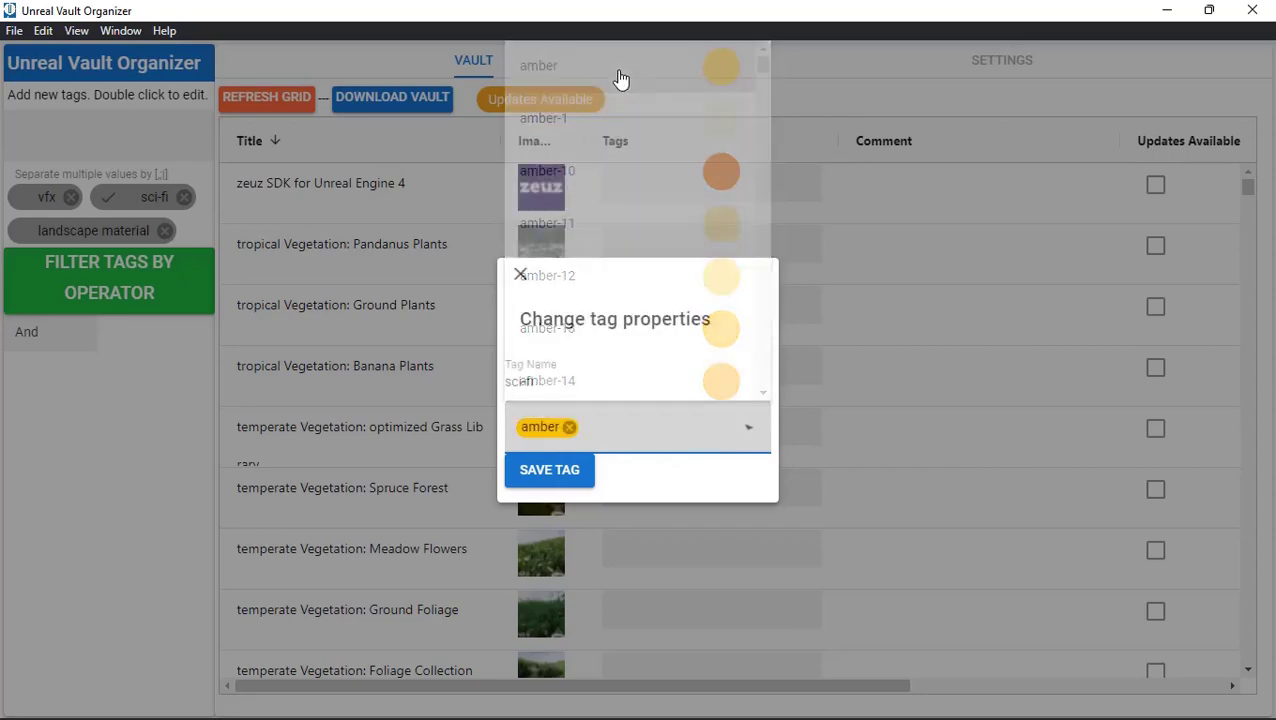
{"action": "left_click", "coordinate": [551, 471]}
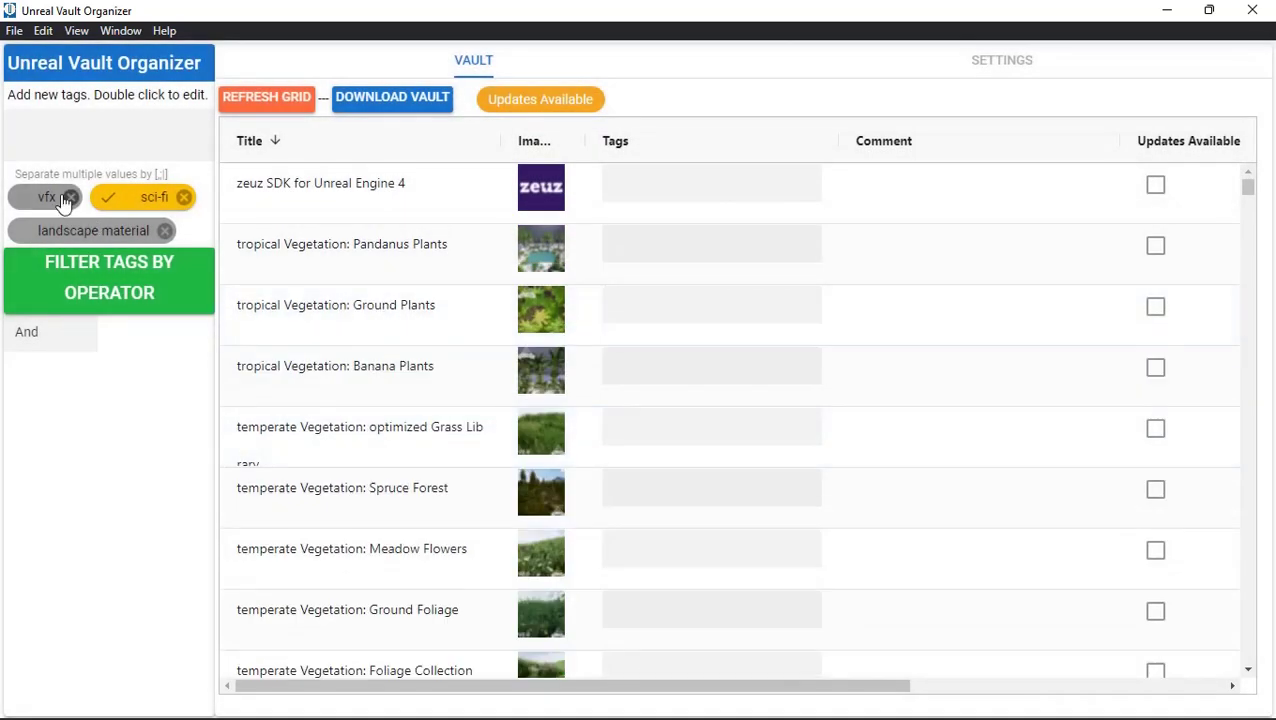
Set the vfx tag's colour to teal and save the tag.
{"action": "double_click", "coordinate": [44, 203]}
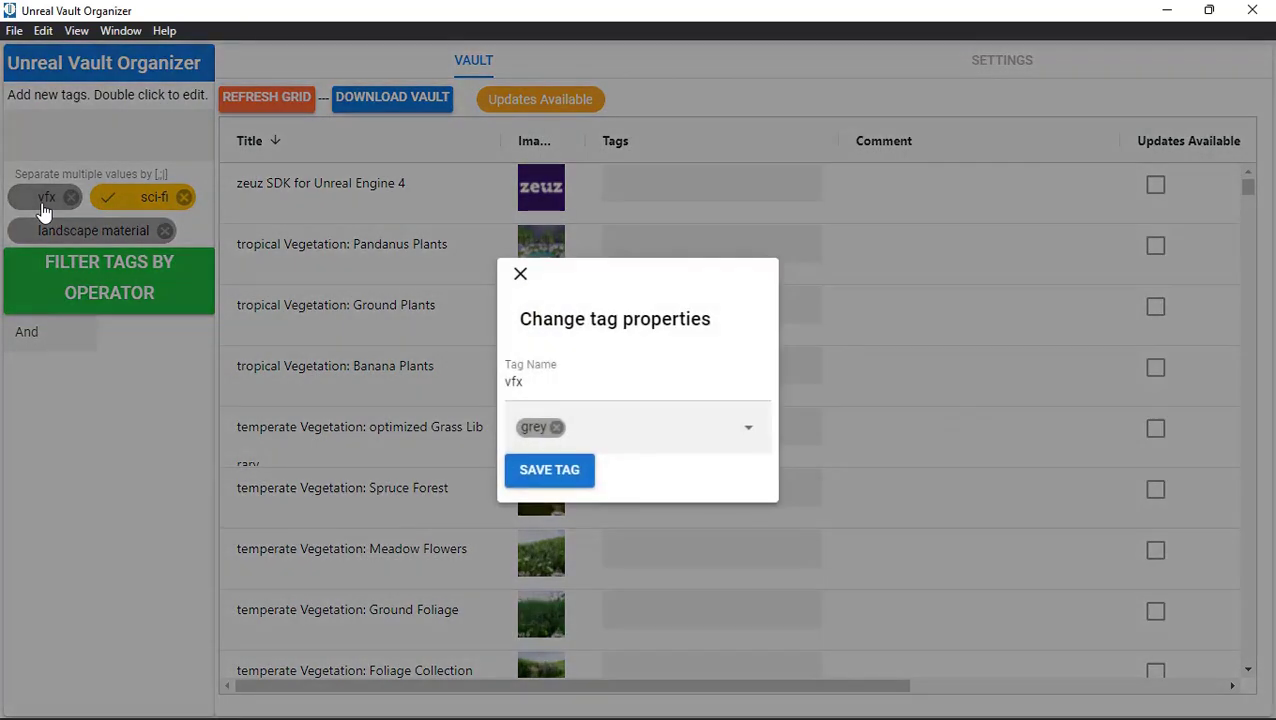
{"action": "left_click", "coordinate": [593, 428]}
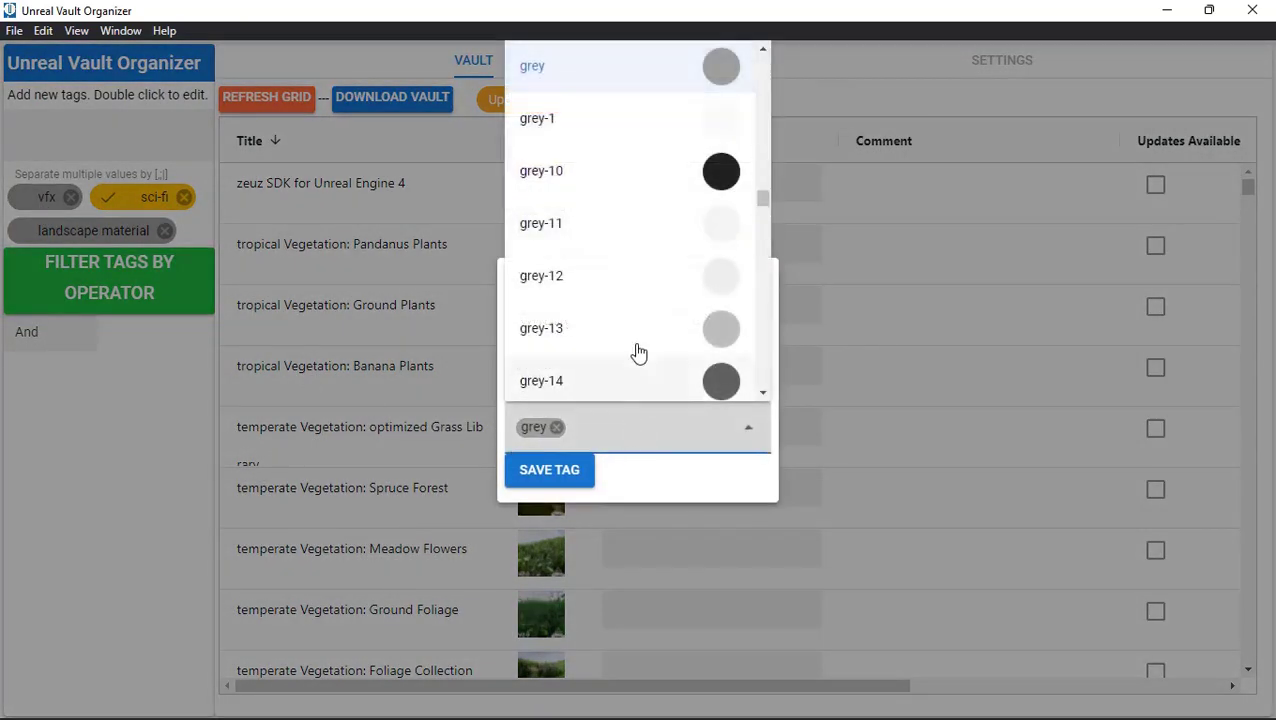
{"action": "scroll", "coordinate": [633, 300], "scroll_direction": "down", "scroll_amount": 10}
{"action": "scroll", "coordinate": [632, 287], "scroll_direction": "up", "scroll_amount": 5}
{"action": "scroll", "coordinate": [631, 300], "scroll_direction": "down", "scroll_amount": 10}
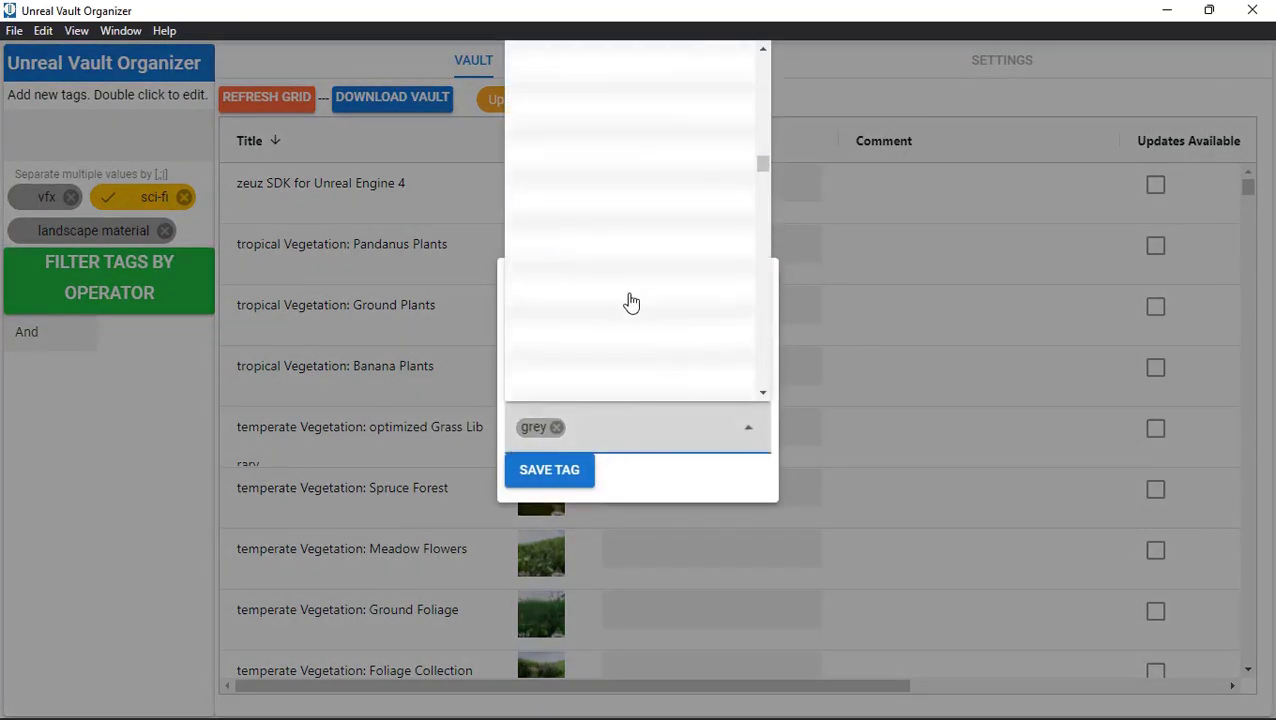
{"action": "scroll", "coordinate": [631, 301], "scroll_direction": "down", "scroll_amount": 10}
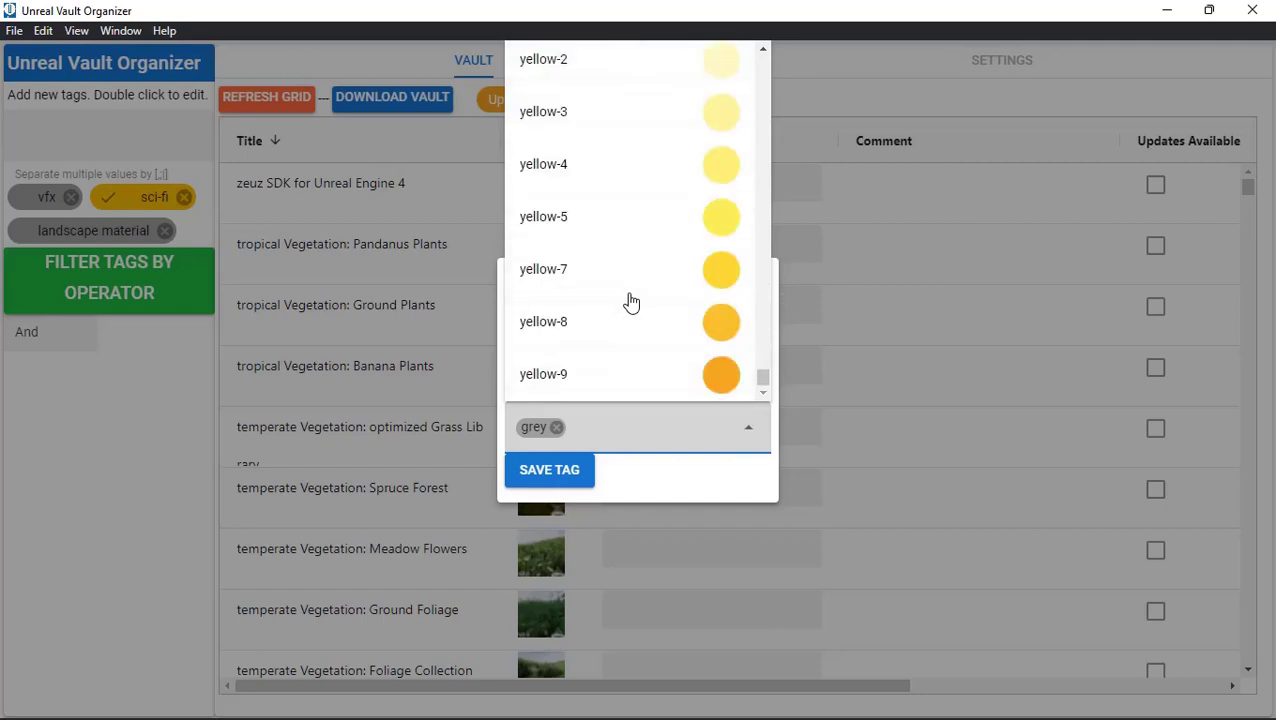
{"action": "scroll", "coordinate": [631, 301], "scroll_direction": "up", "scroll_amount": 15}
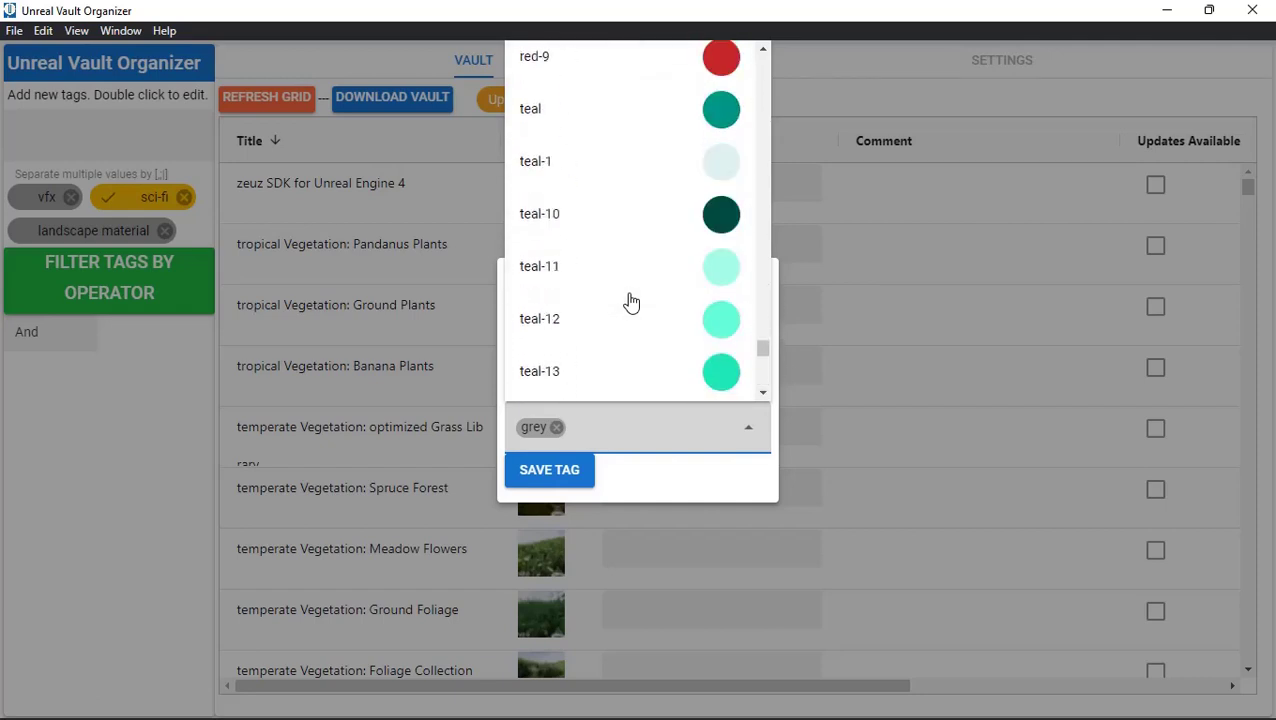
{"action": "scroll", "coordinate": [629, 302], "scroll_direction": "up", "scroll_amount": 3}
{"action": "scroll", "coordinate": [629, 302], "scroll_direction": "down", "scroll_amount": 3}
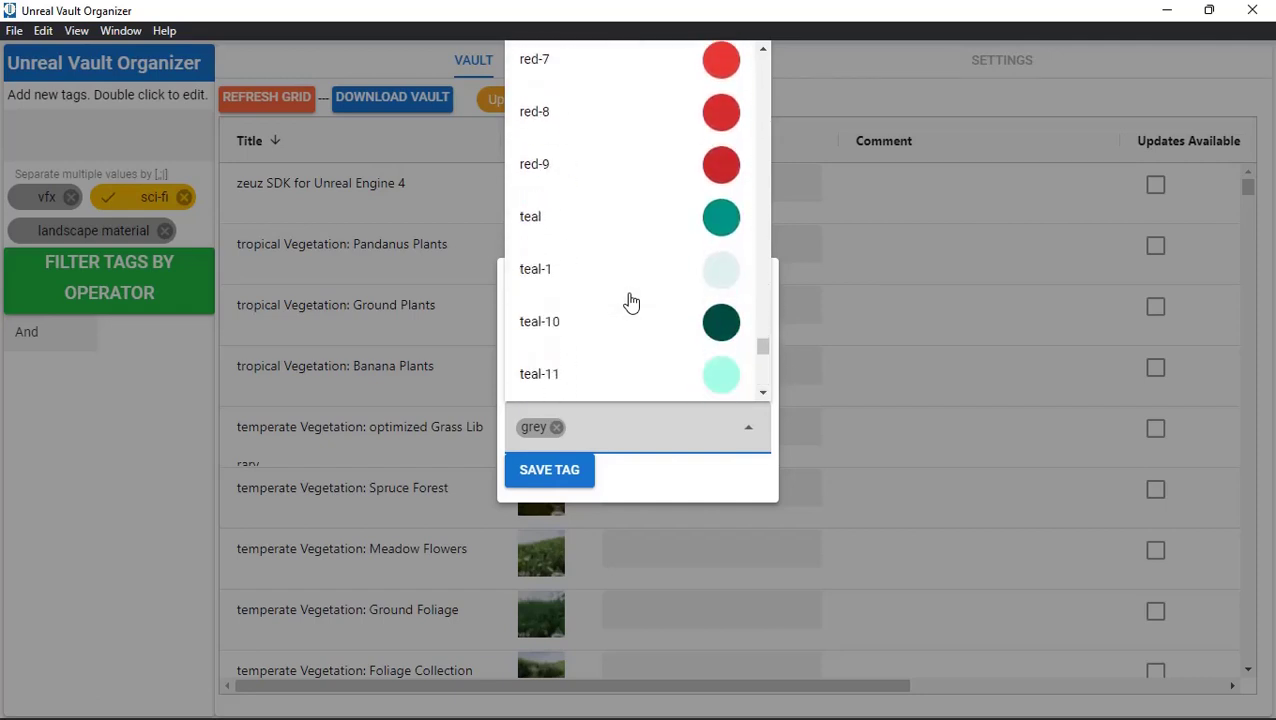
{"action": "left_click", "coordinate": [559, 220]}
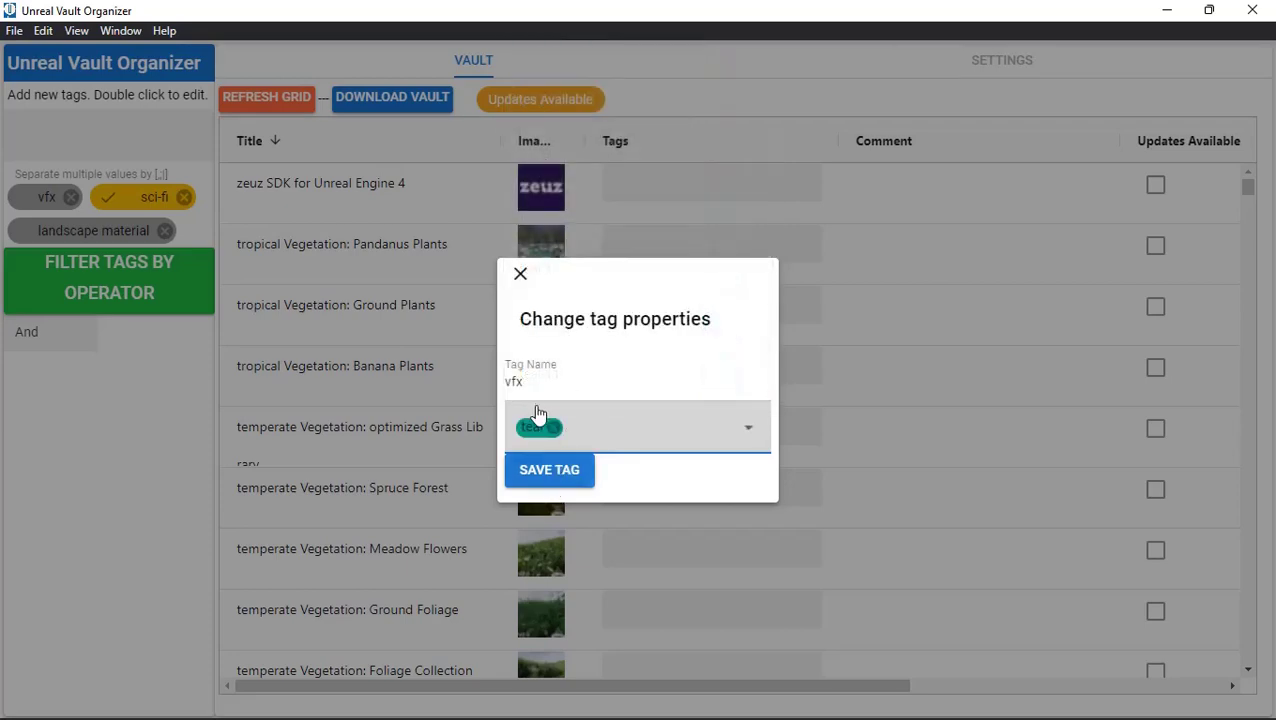
{"action": "left_click", "coordinate": [555, 474]}
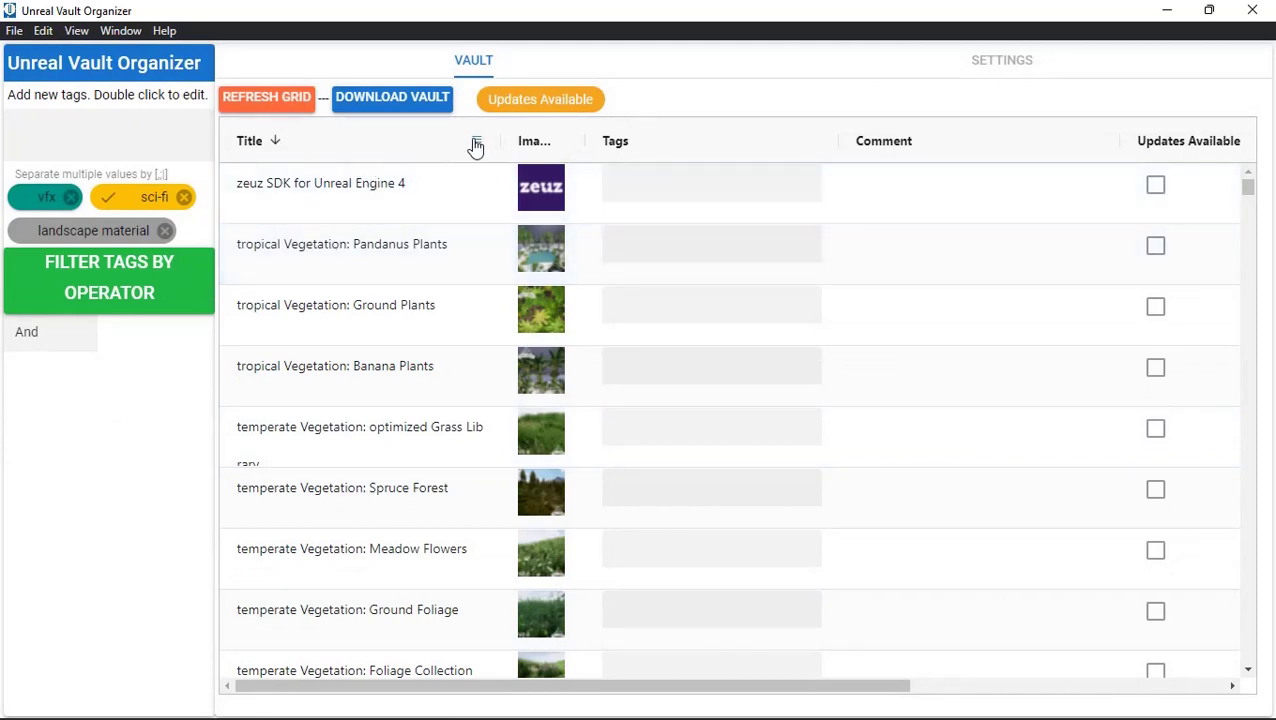
Open the Title column filter with the Contains rule, ready for filter text.
{"action": "left_click", "coordinate": [477, 145]}
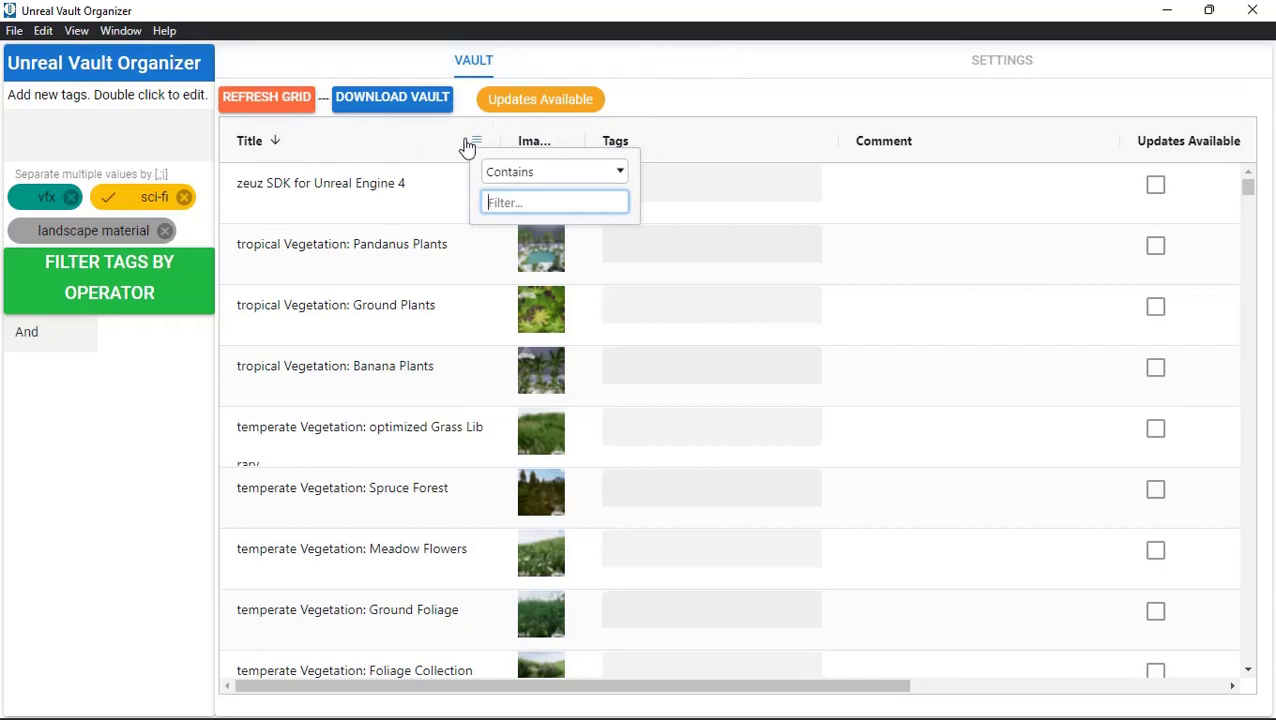
{"action": "left_click", "coordinate": [60, 435]}
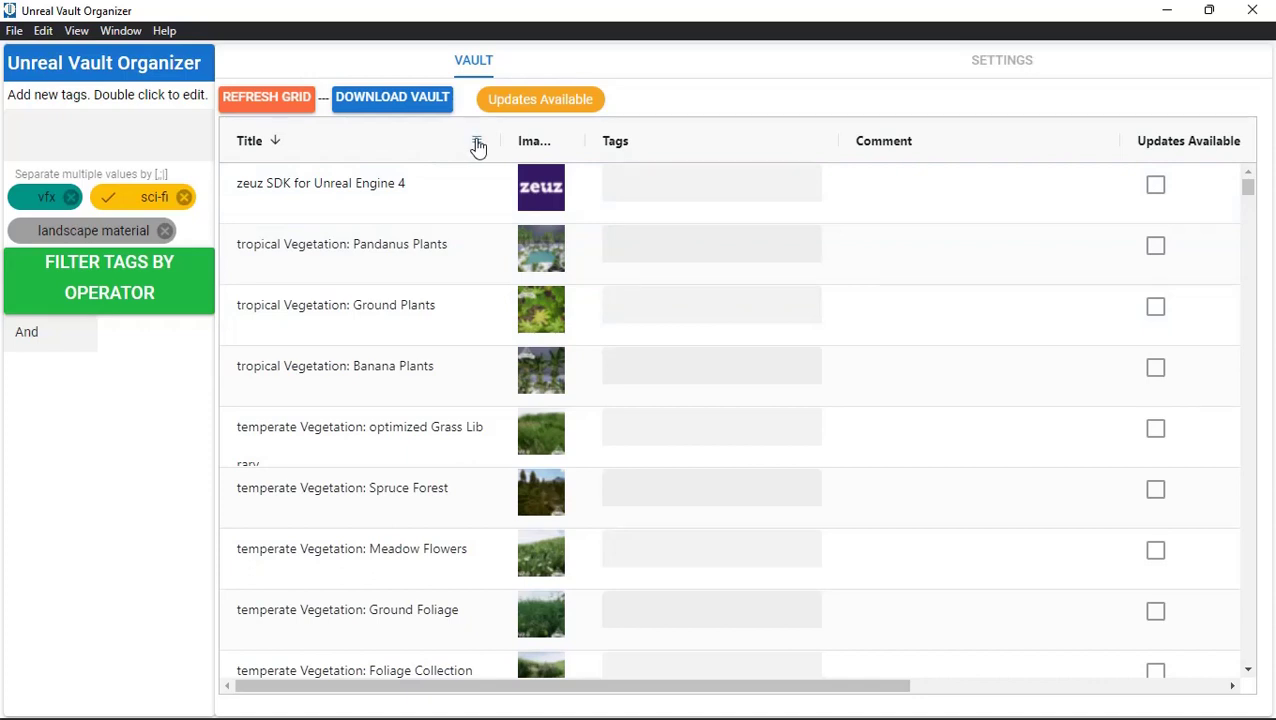
{"action": "left_click", "coordinate": [478, 146]}
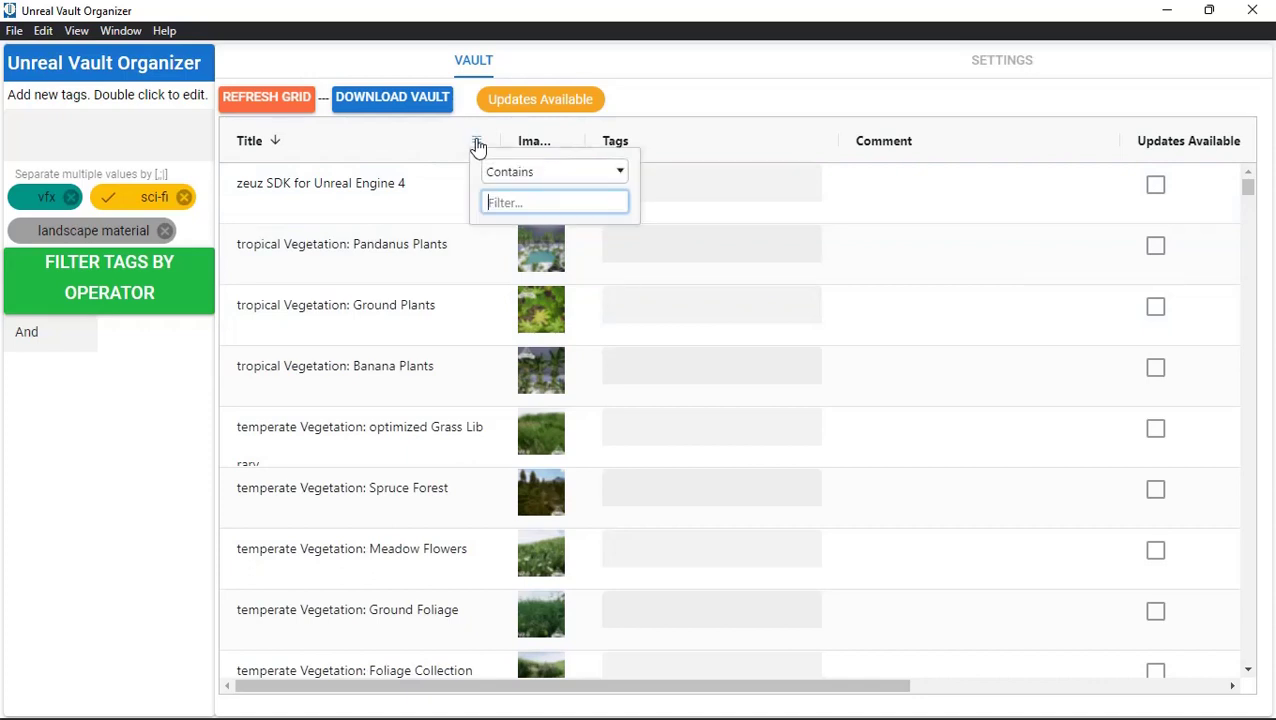
{"action": "left_click", "coordinate": [532, 178]}
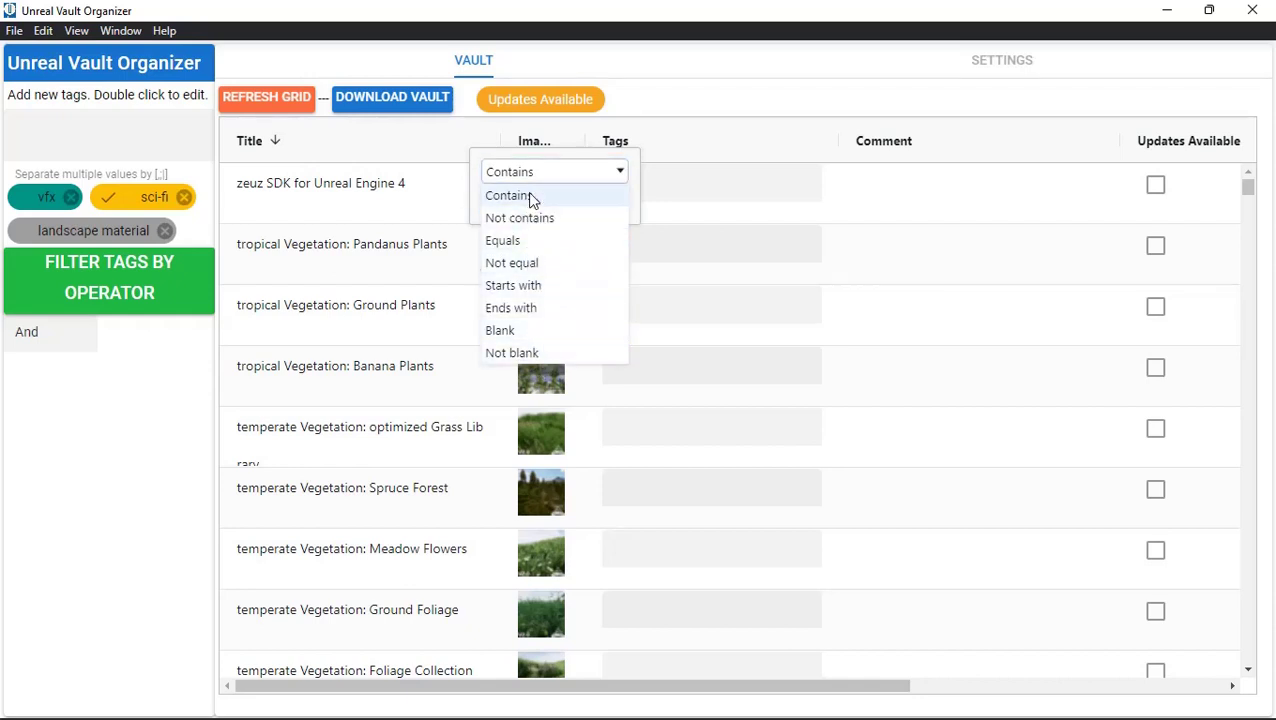
{"action": "left_click", "coordinate": [532, 177]}
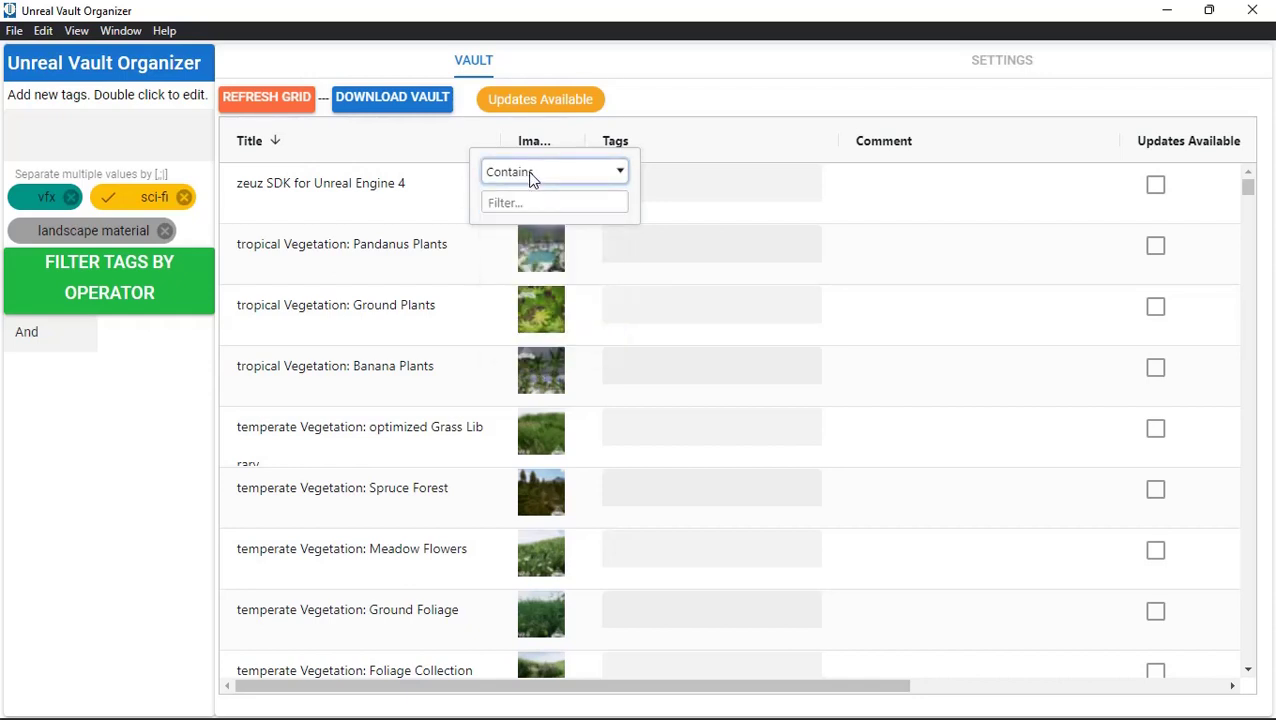
{"action": "left_click", "coordinate": [532, 200]}
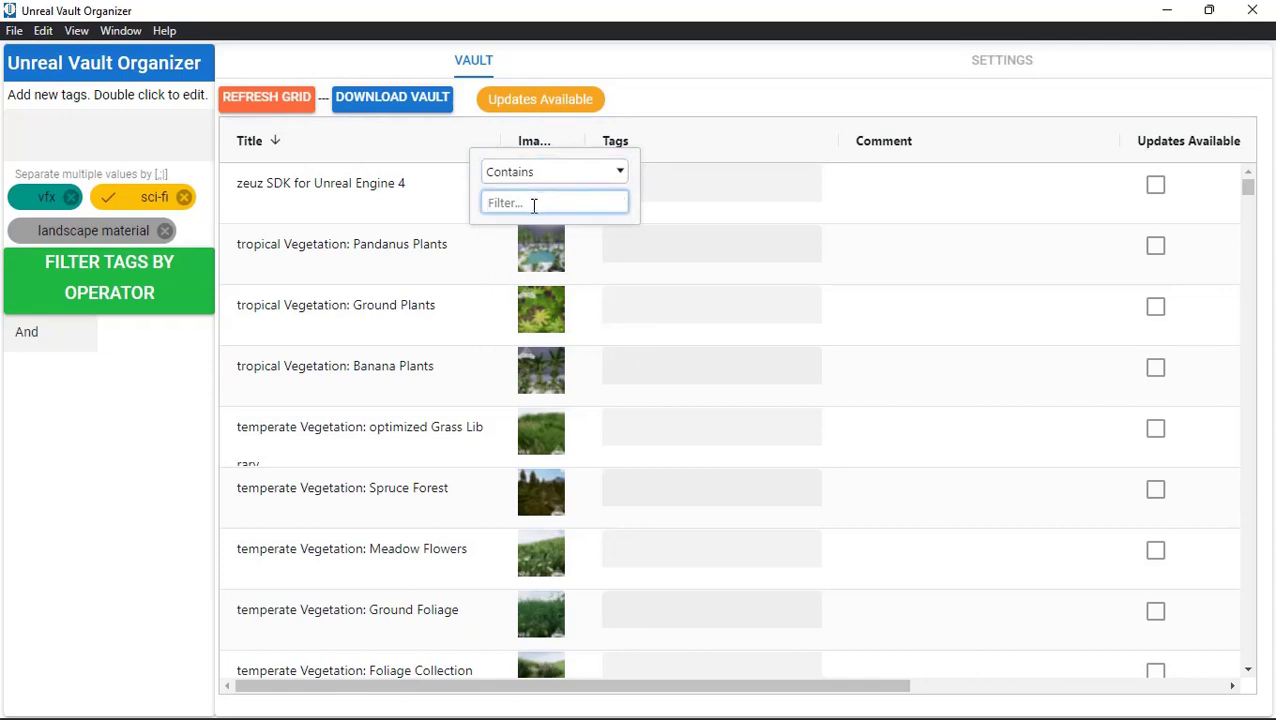
Filter titles by 'vfx' and tag Niagara Footstep VFX and VFX Bundle 2 as vfx.
{"action": "type", "text": "vfx"}
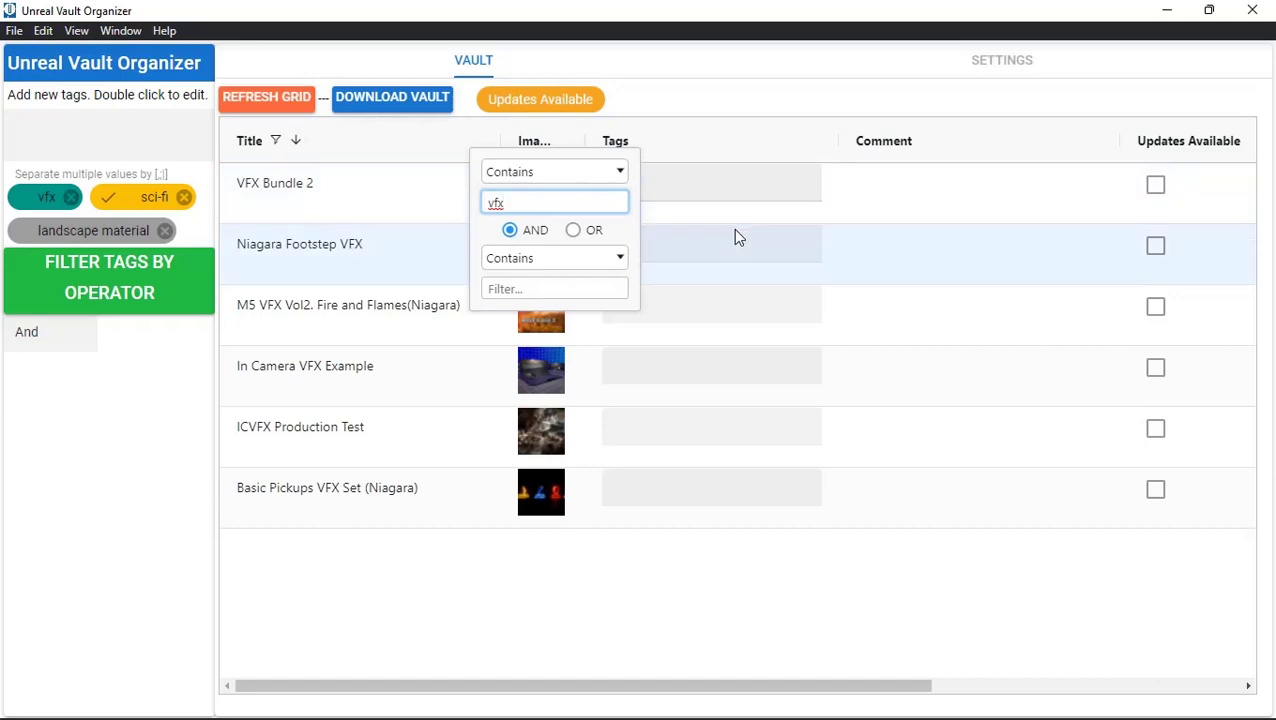
{"action": "left_click", "coordinate": [735, 245]}
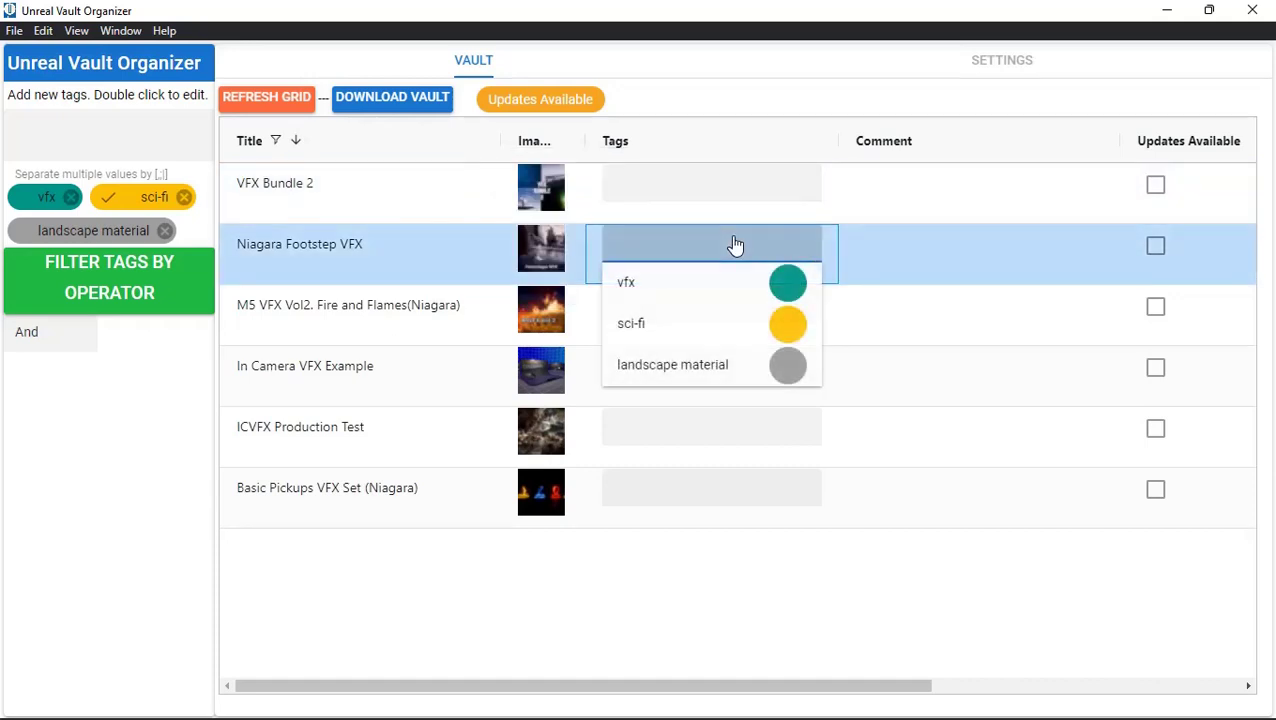
{"action": "left_click", "coordinate": [669, 283]}
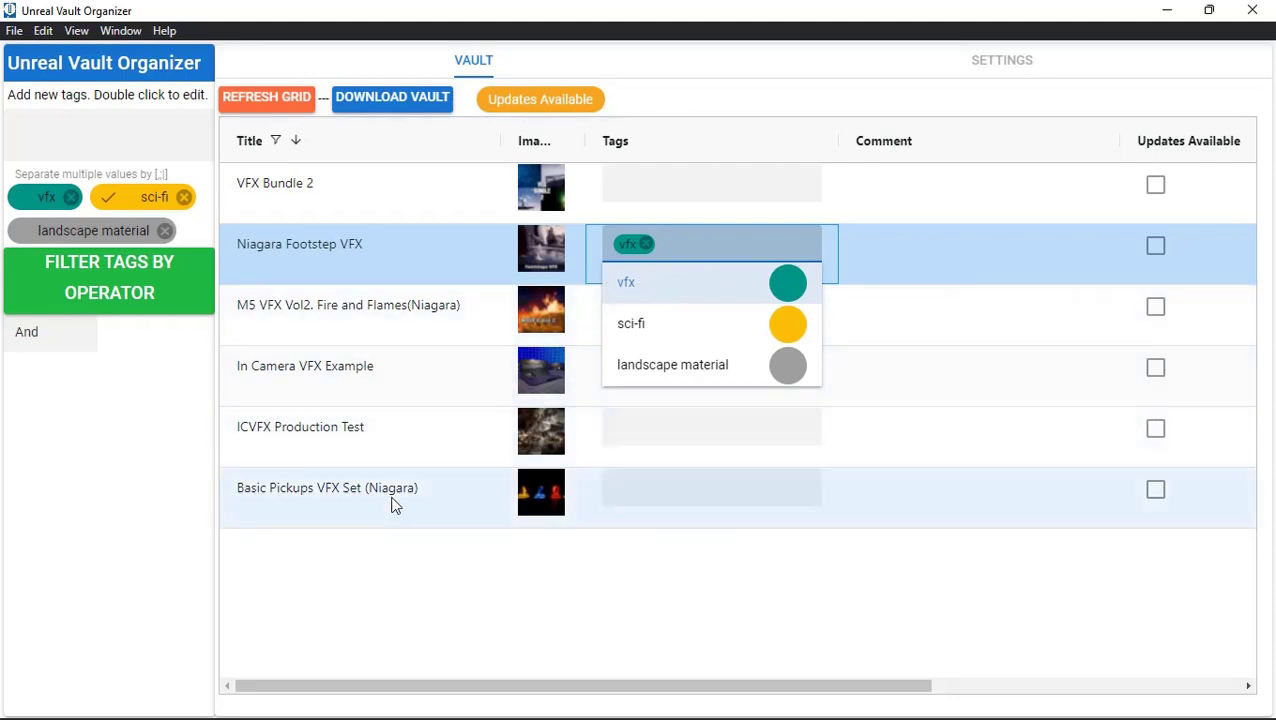
{"action": "left_click", "coordinate": [755, 180]}
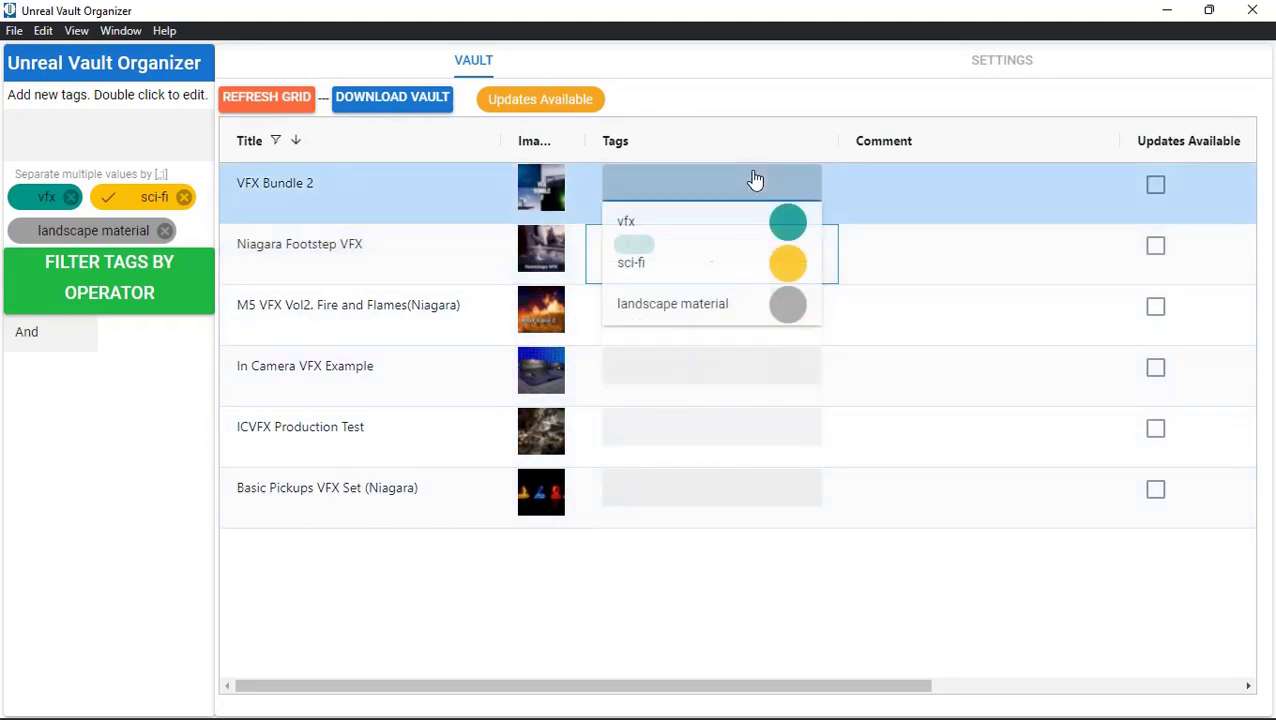
{"action": "left_click", "coordinate": [638, 221]}
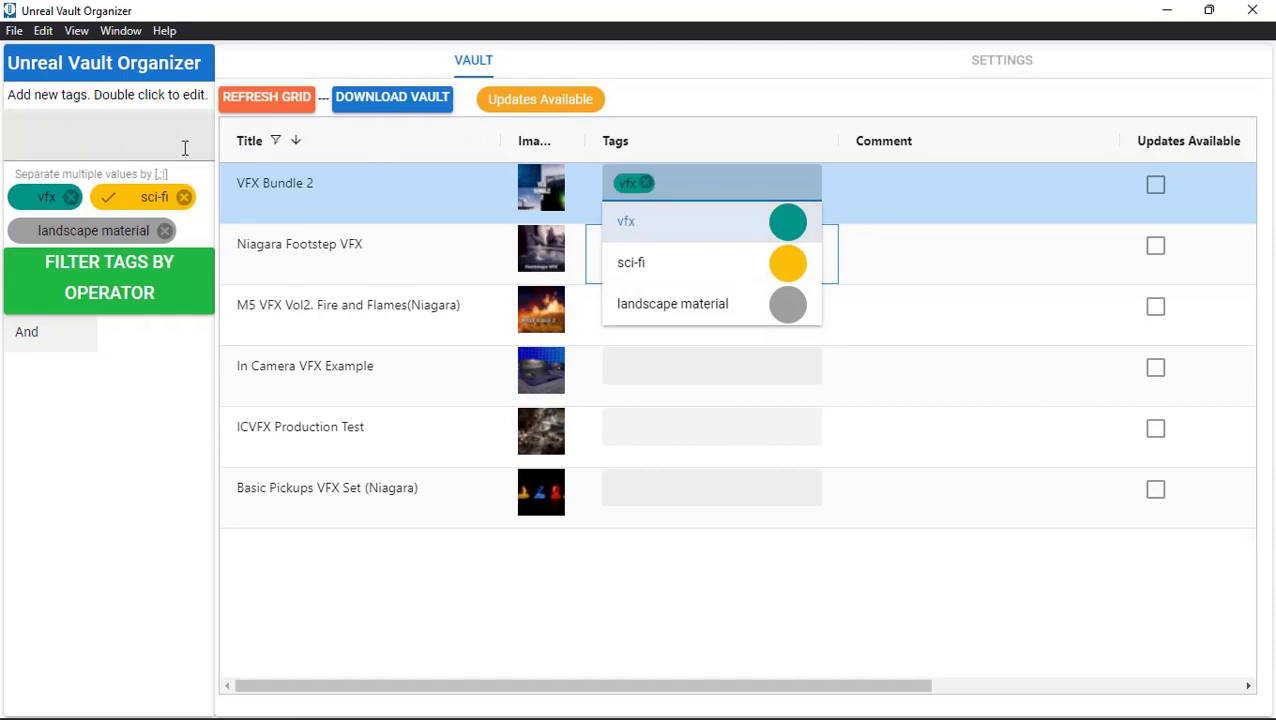
{"action": "left_click", "coordinate": [481, 142]}
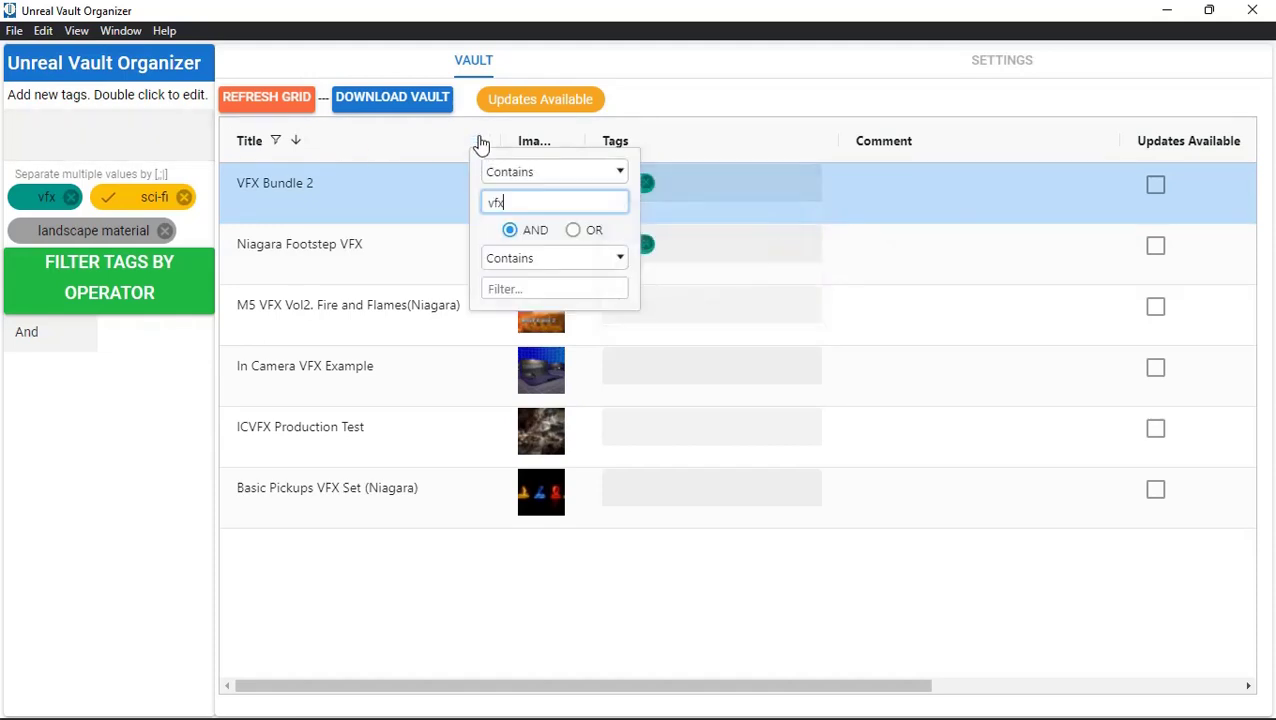
Change the Title filter to 'sci' and tag Polar Sci-Fi Facility as sci-fi.
{"action": "left_click_drag", "start_coordinate": [510, 202], "coordinate": [378, 202]}
{"action": "type", "text": "sc"}
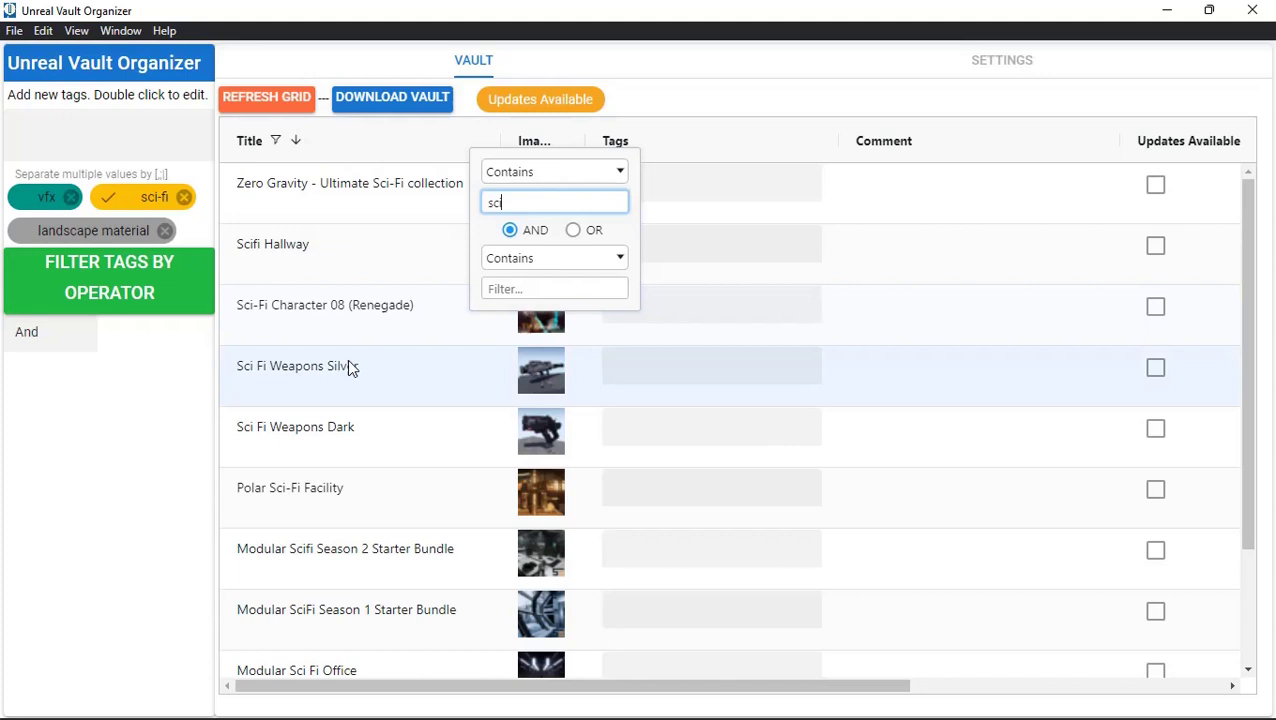
{"action": "type", "text": "i"}
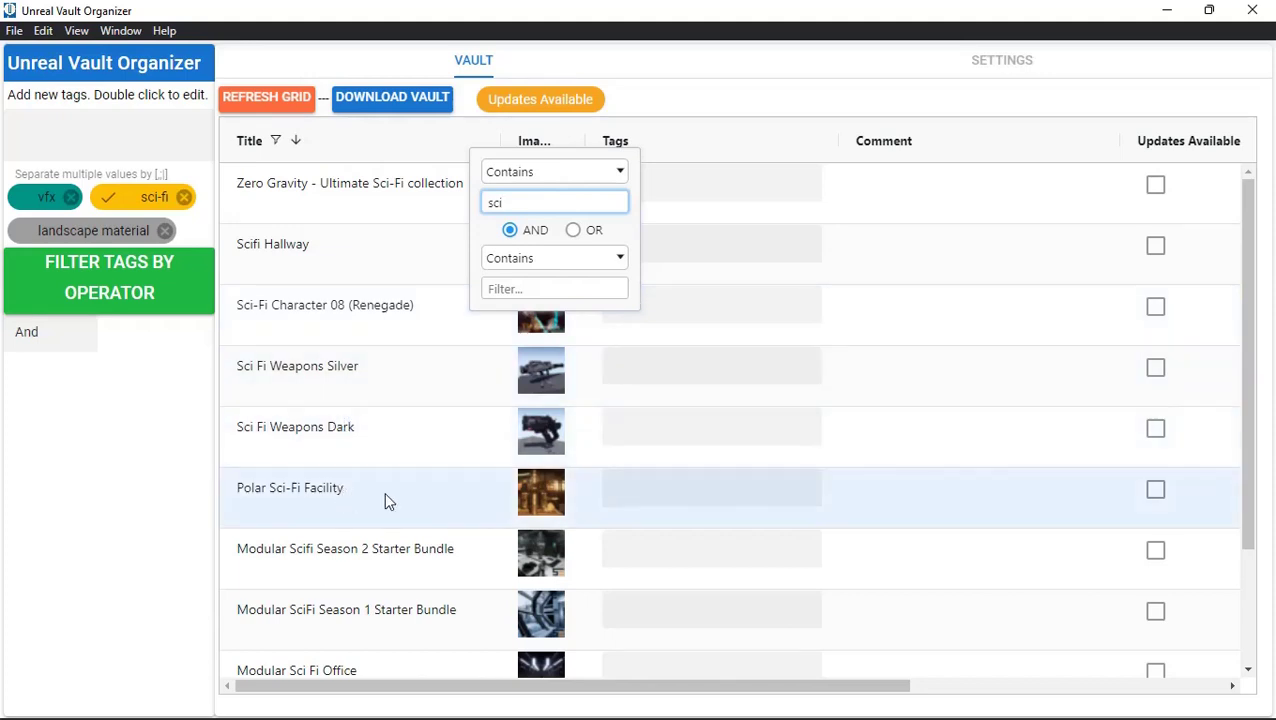
{"action": "double_click", "coordinate": [635, 500]}
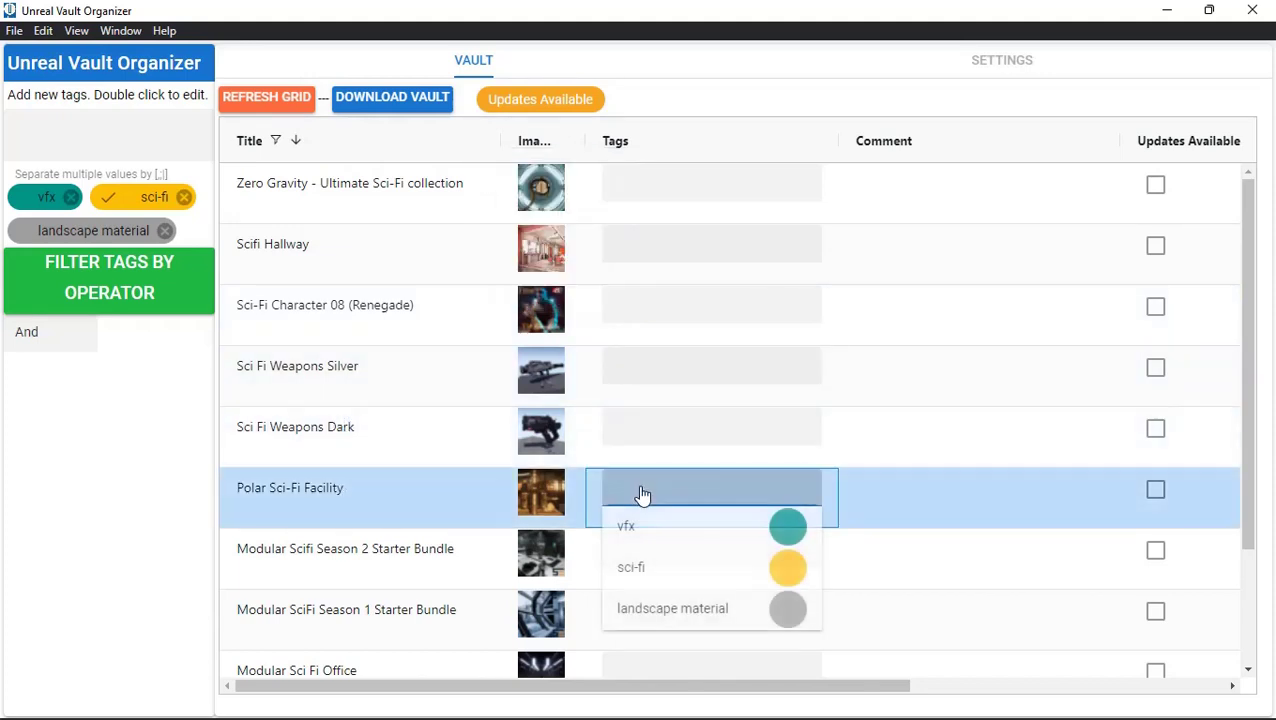
{"action": "left_click", "coordinate": [632, 568]}
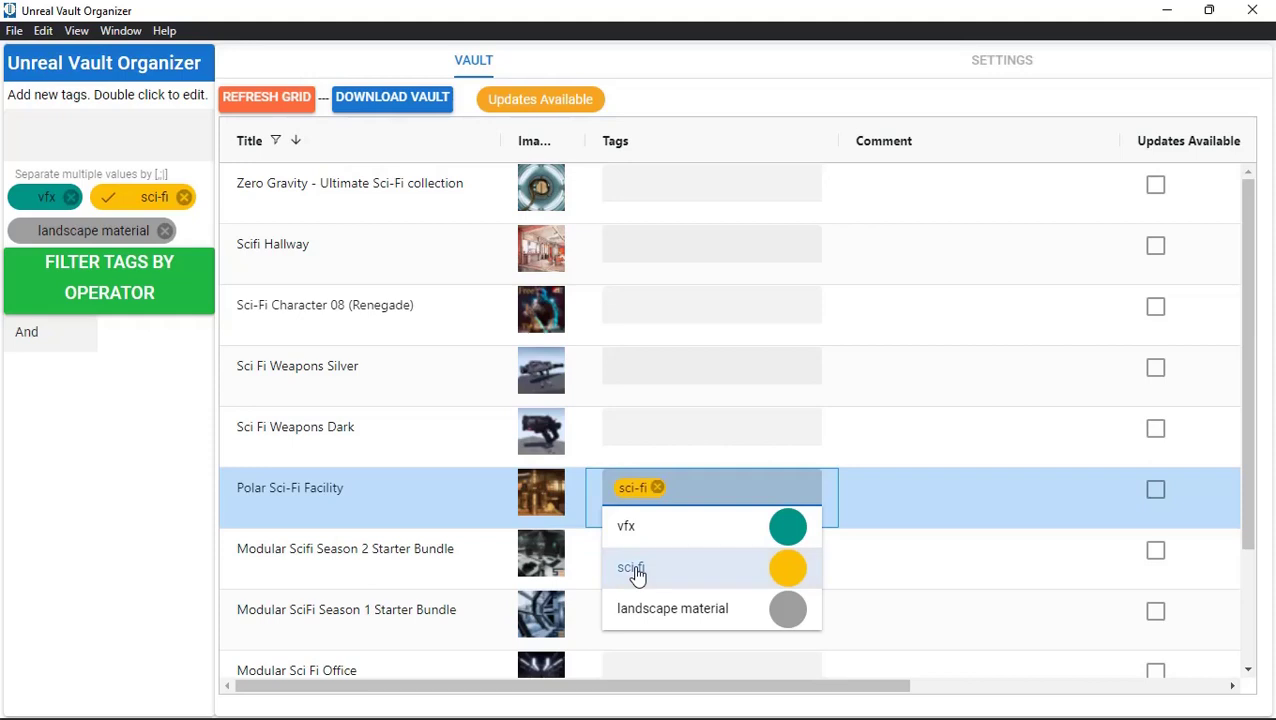
{"action": "left_click", "coordinate": [41, 495]}
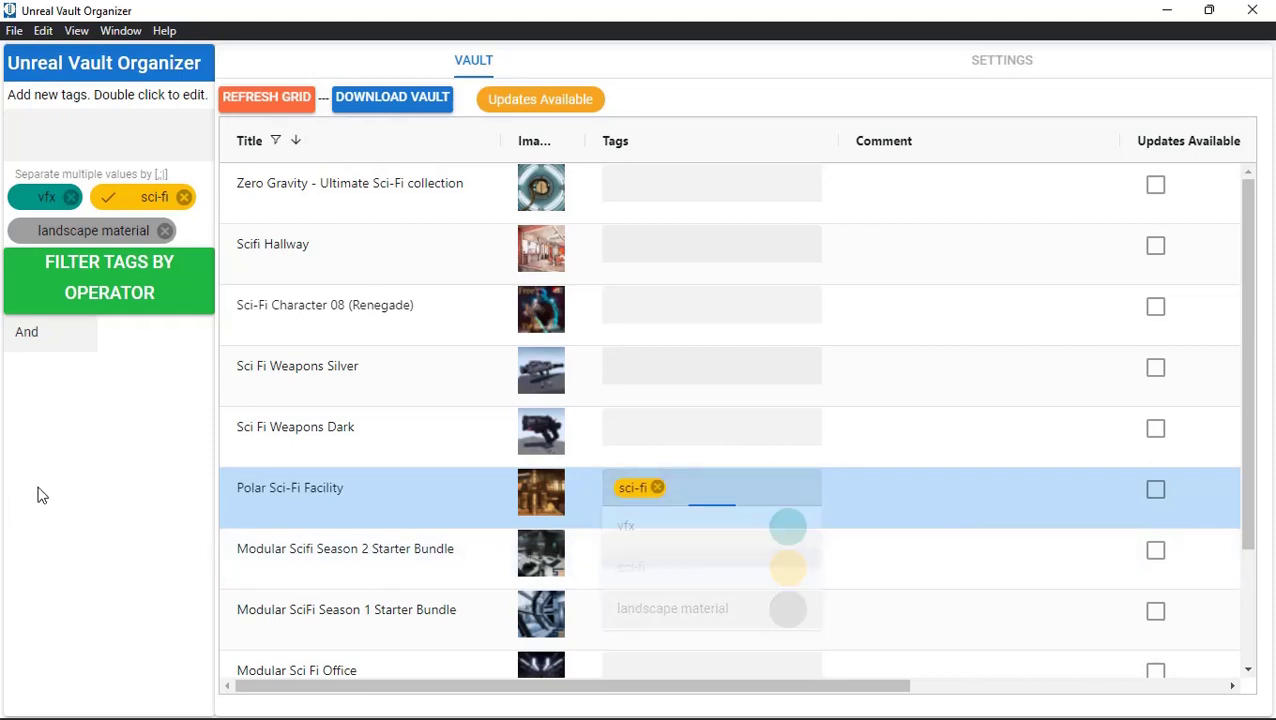
{"action": "left_click", "coordinate": [51, 117]}
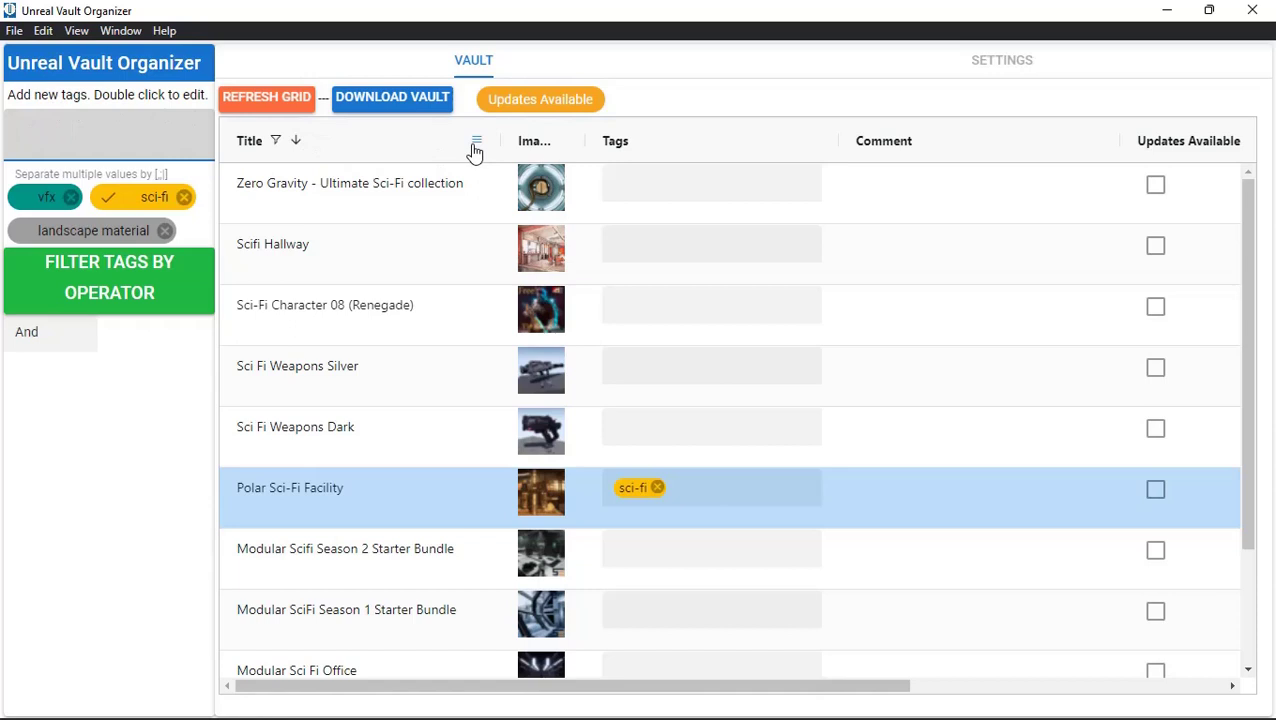
Filter titles by 'openl' and tag the OpenLand landscape auto material as landscape material.
{"action": "left_click", "coordinate": [474, 143]}
{"action": "double_click", "coordinate": [506, 201]}
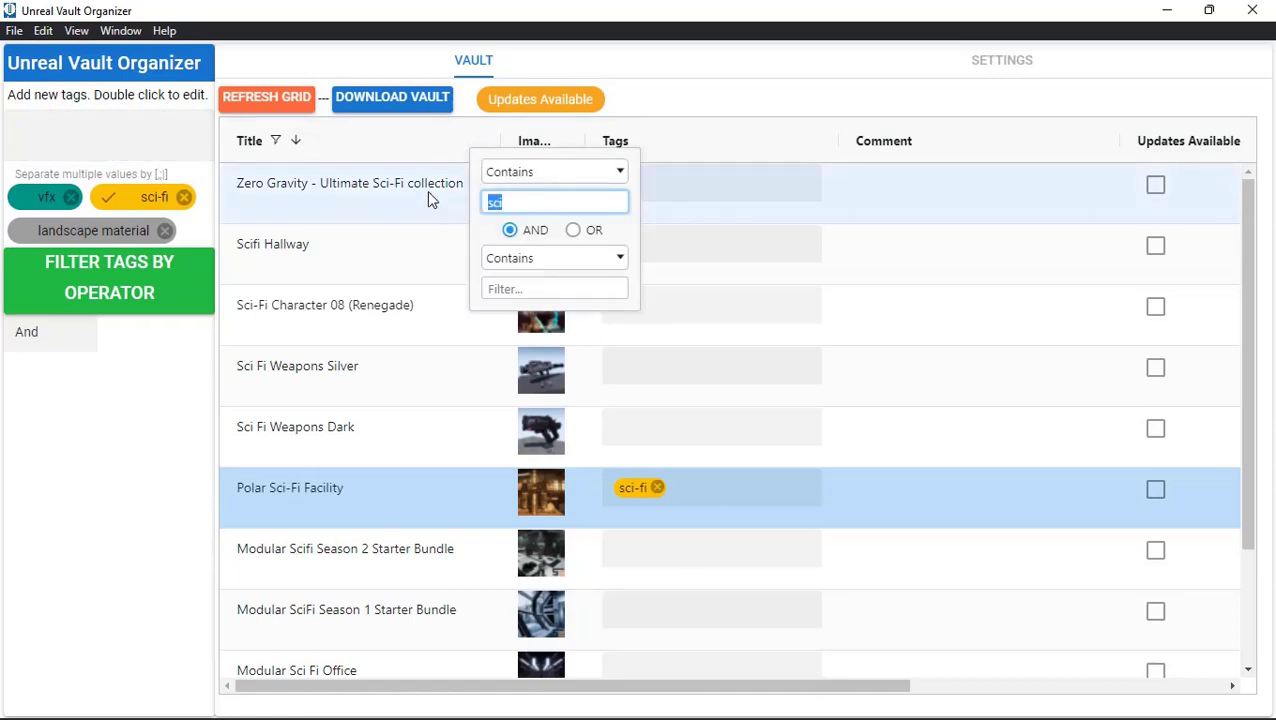
{"action": "type", "text": "open"}
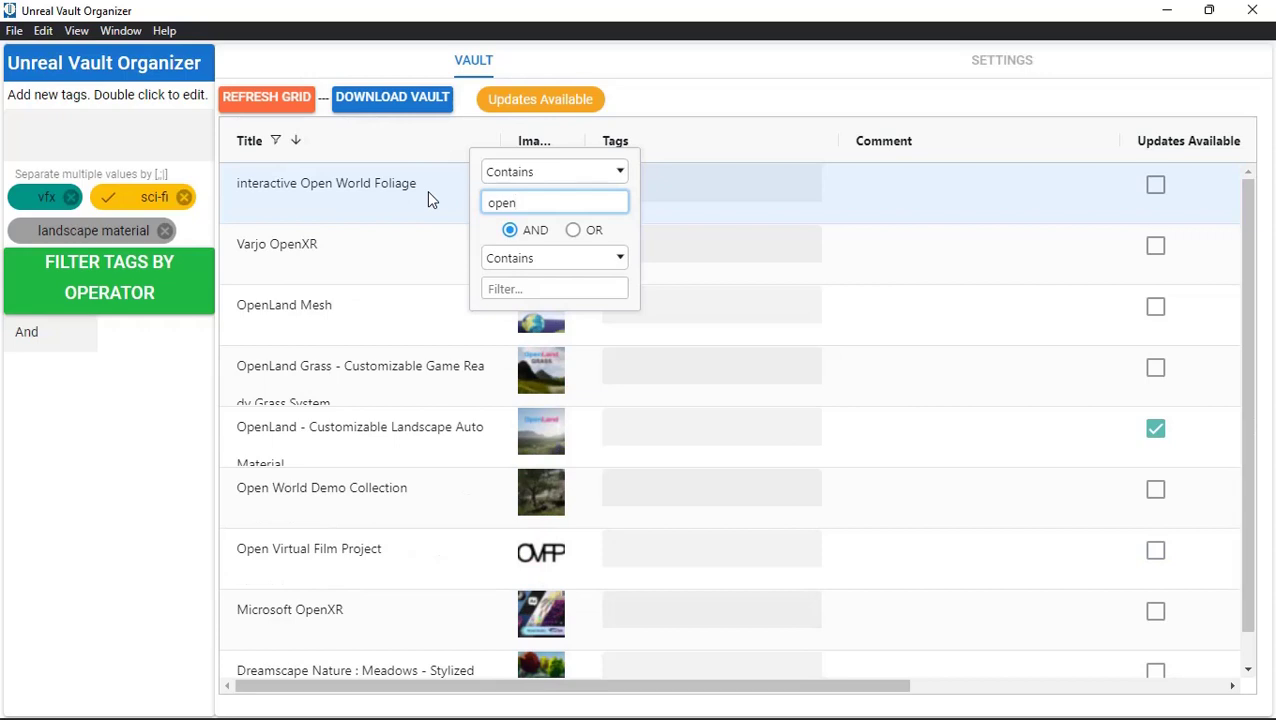
{"action": "type", "text": "l"}
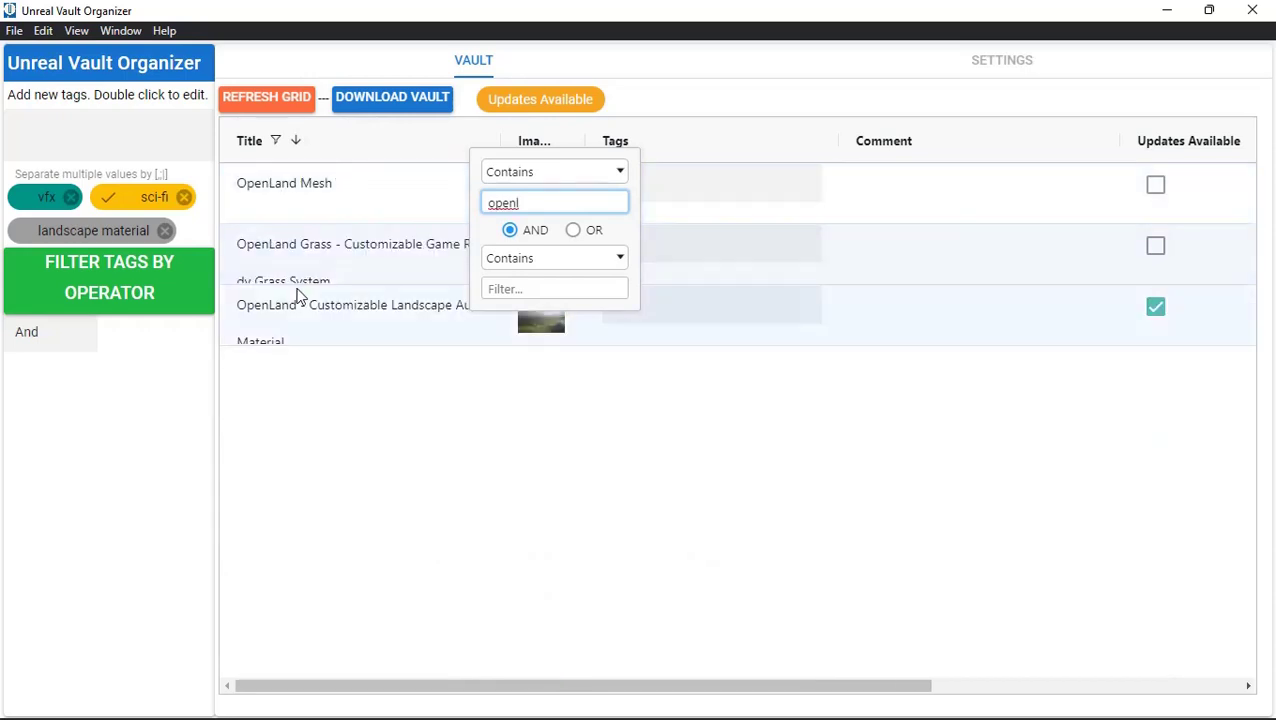
{"action": "left_click", "coordinate": [702, 324]}
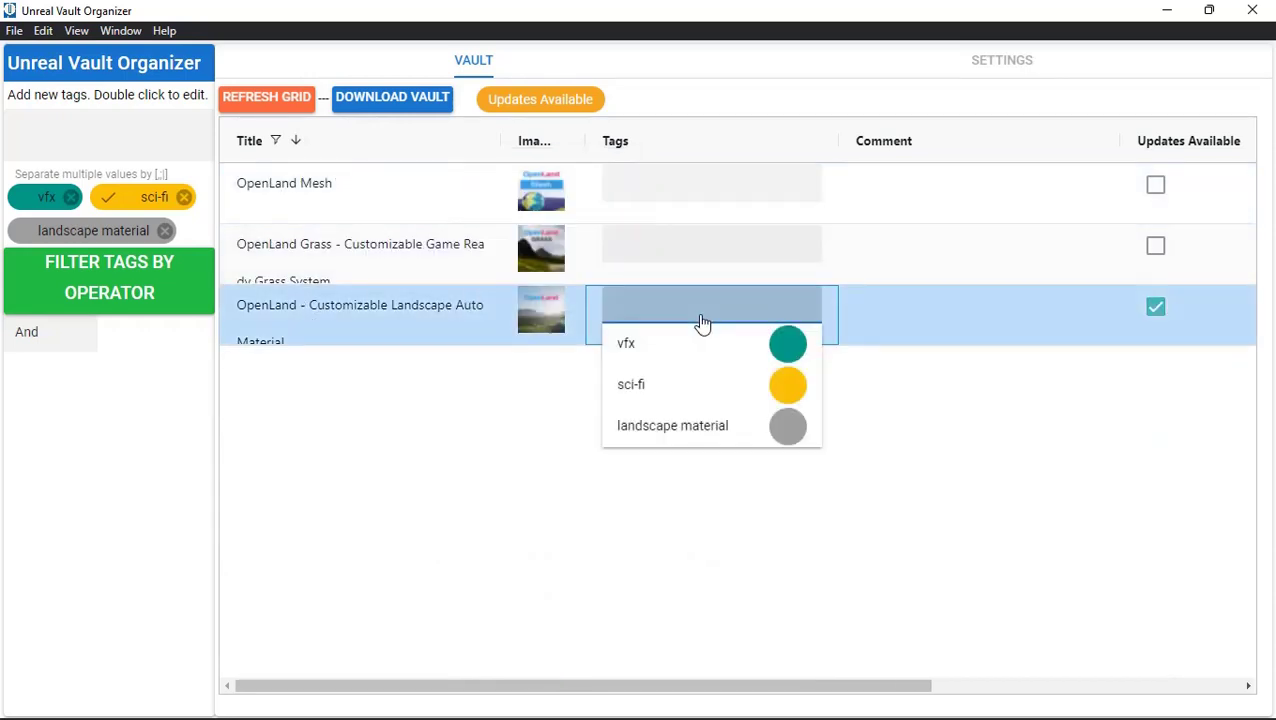
{"action": "left_click", "coordinate": [697, 438]}
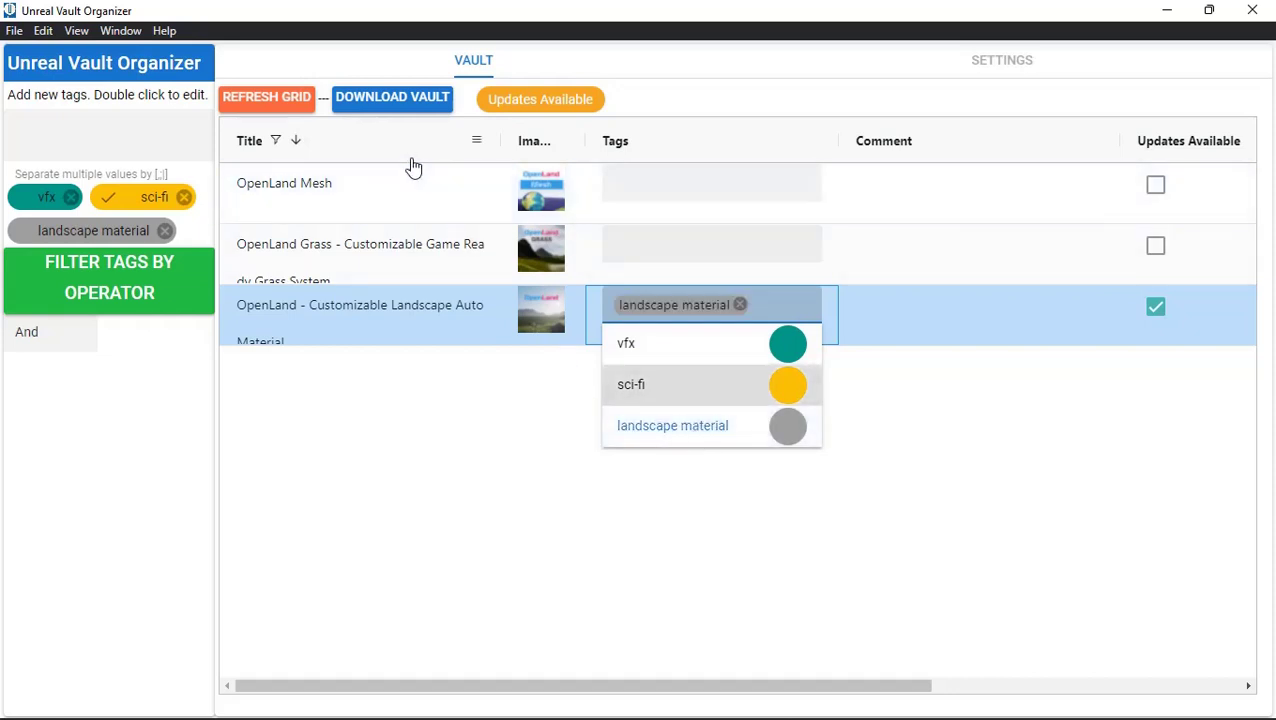
Filter titles by 'm4' and add landscape material to Magic Map Material & Maker (M4).
{"action": "left_click", "coordinate": [477, 148]}
{"action": "double_click", "coordinate": [526, 200]}
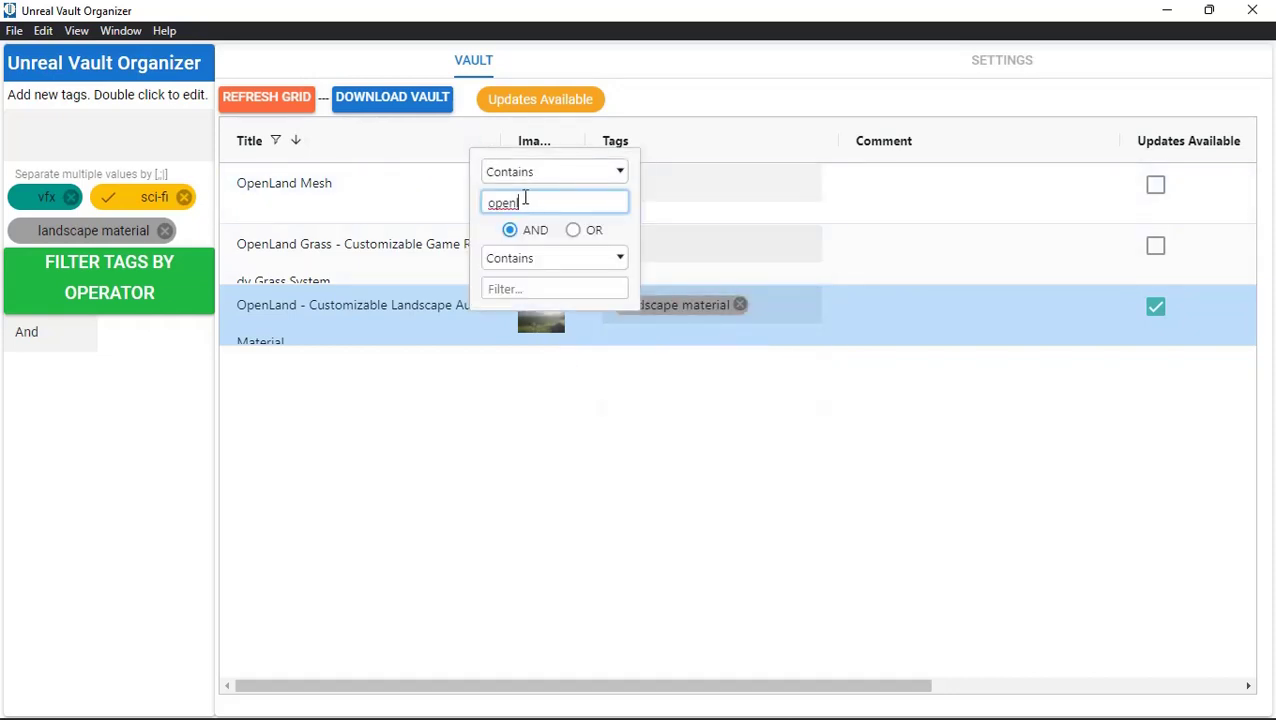
{"action": "type", "text": "m4"}
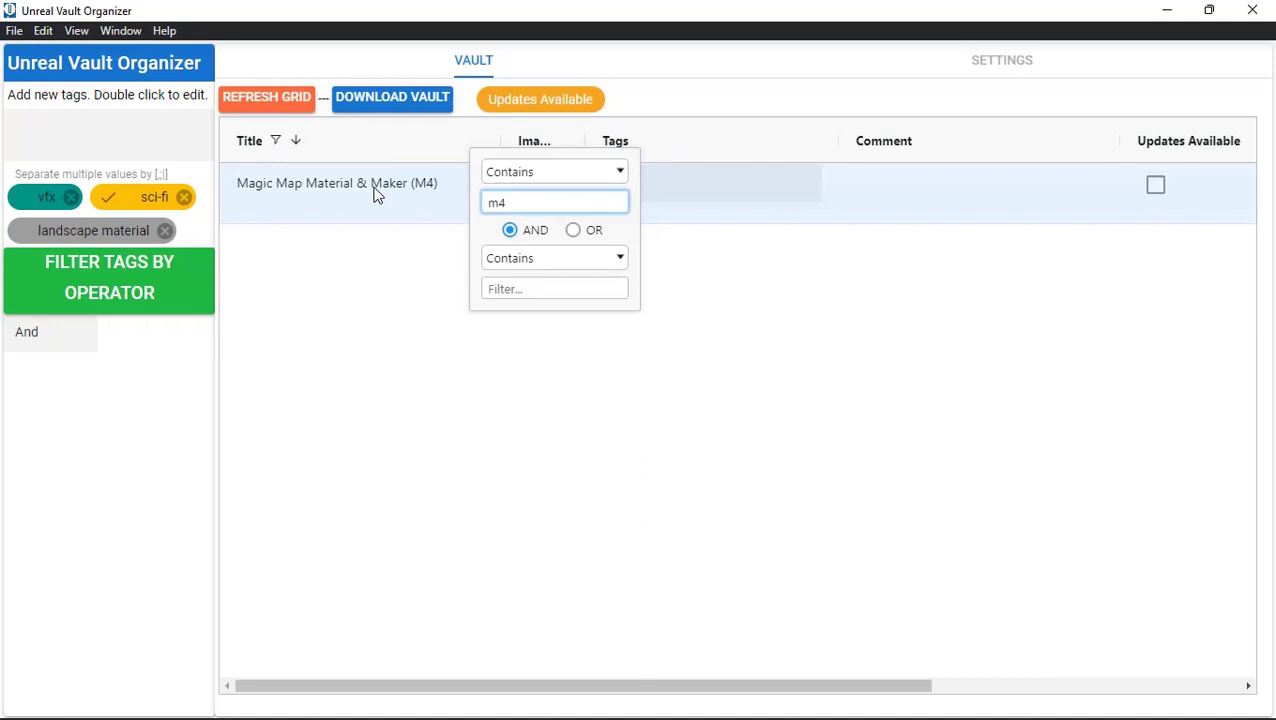
{"action": "left_click", "coordinate": [368, 320]}
{"action": "double_click", "coordinate": [695, 185]}
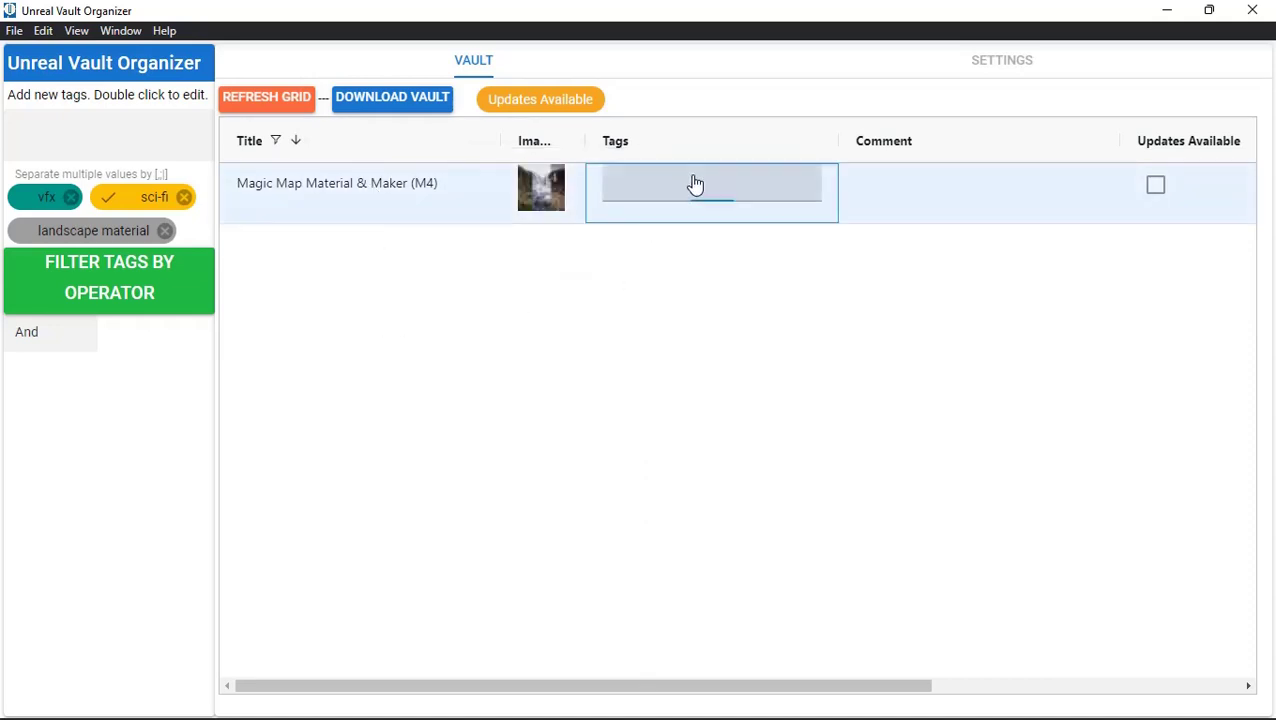
{"action": "left_click", "coordinate": [695, 185]}
{"action": "left_click", "coordinate": [670, 305]}
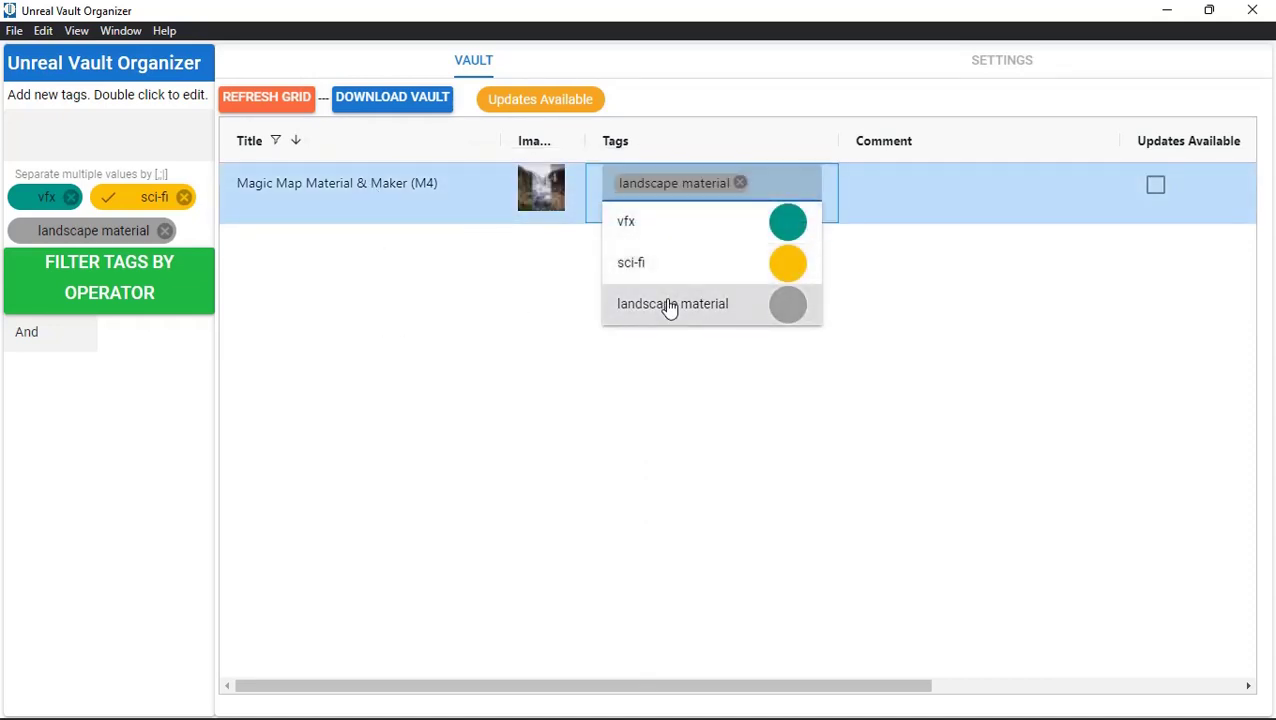
{"action": "left_click", "coordinate": [530, 362]}
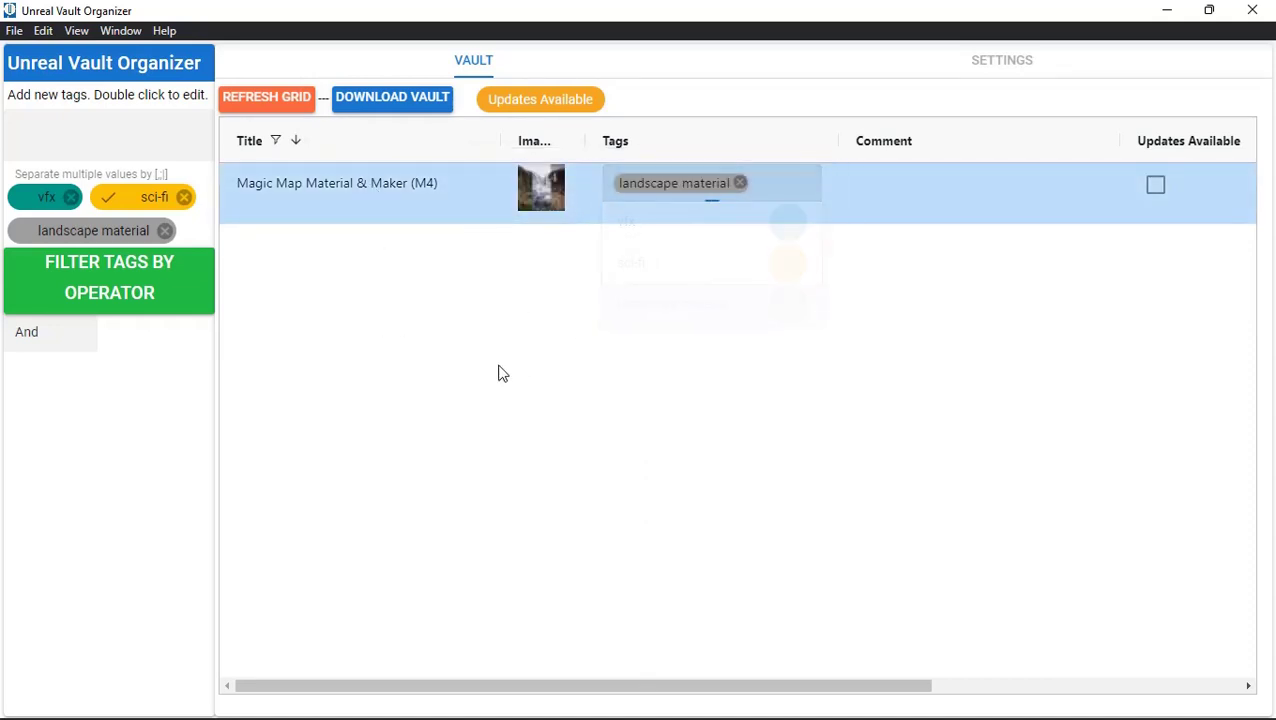
Delete 'm4' from the Title filter and refresh the full asset list.
{"action": "left_click", "coordinate": [478, 144]}
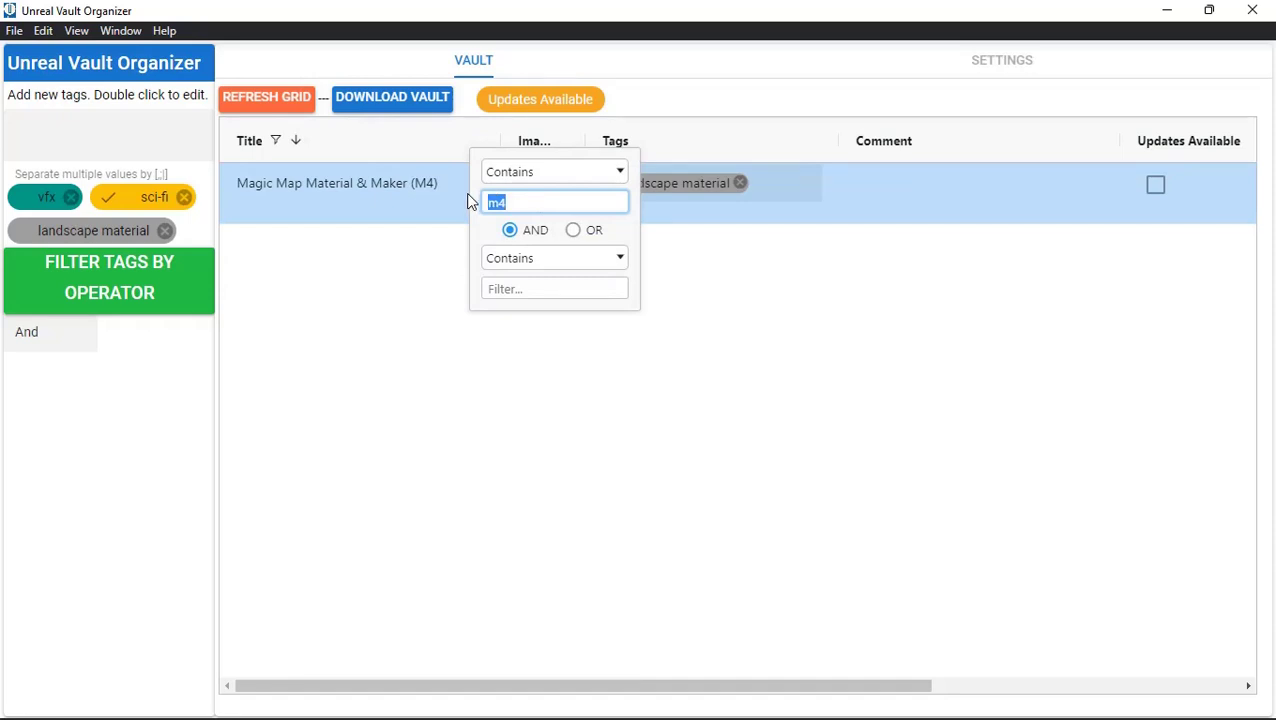
{"action": "key", "text": "BackSpace"}
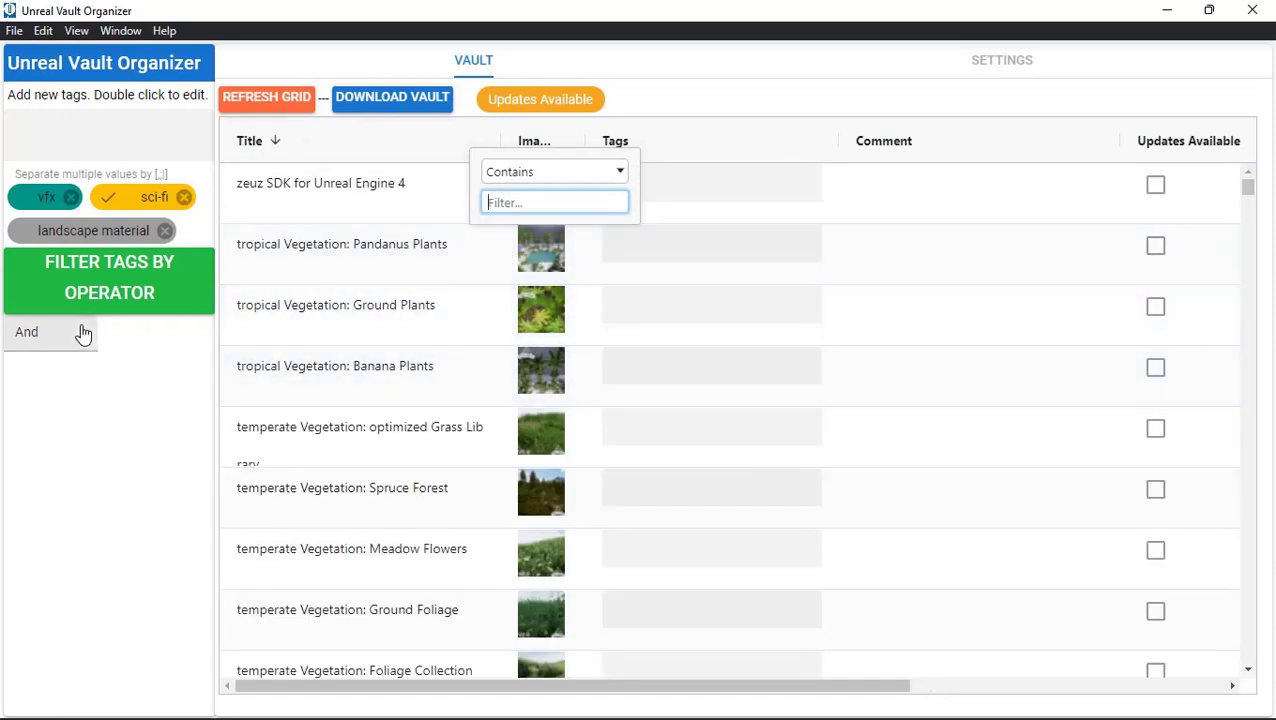
{"action": "left_click", "coordinate": [137, 413]}
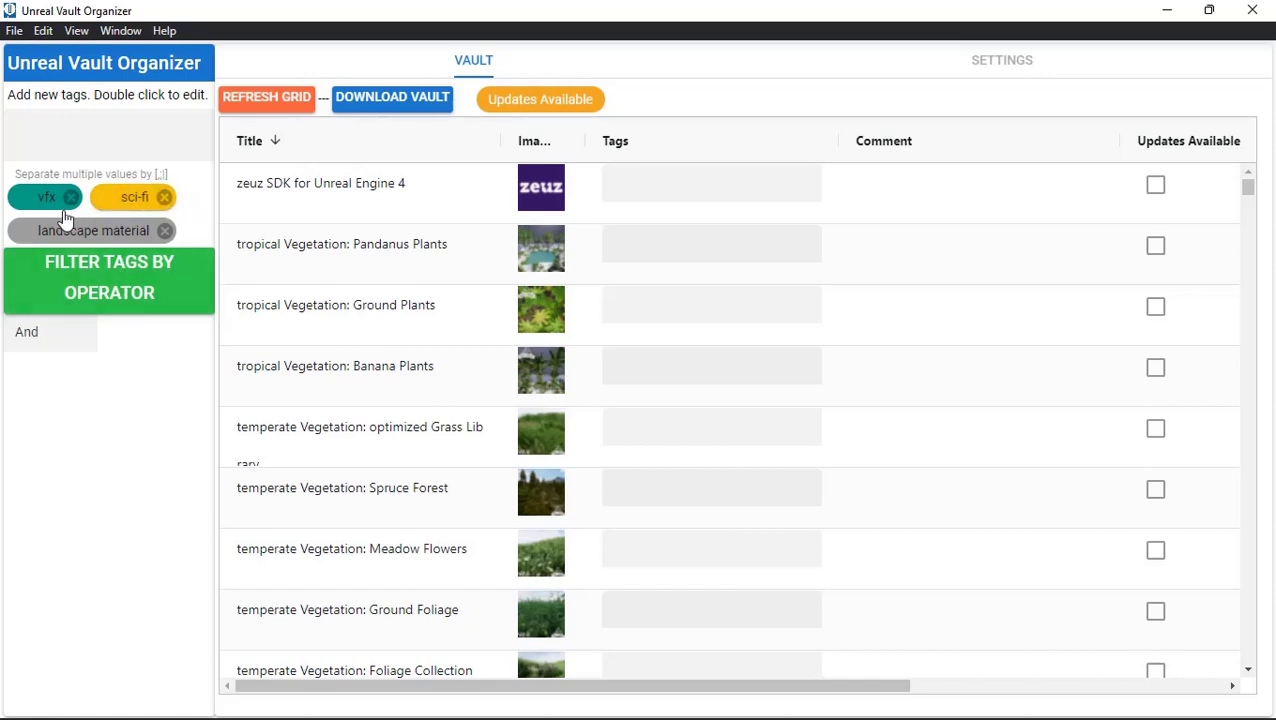
{"action": "left_click", "coordinate": [125, 289]}
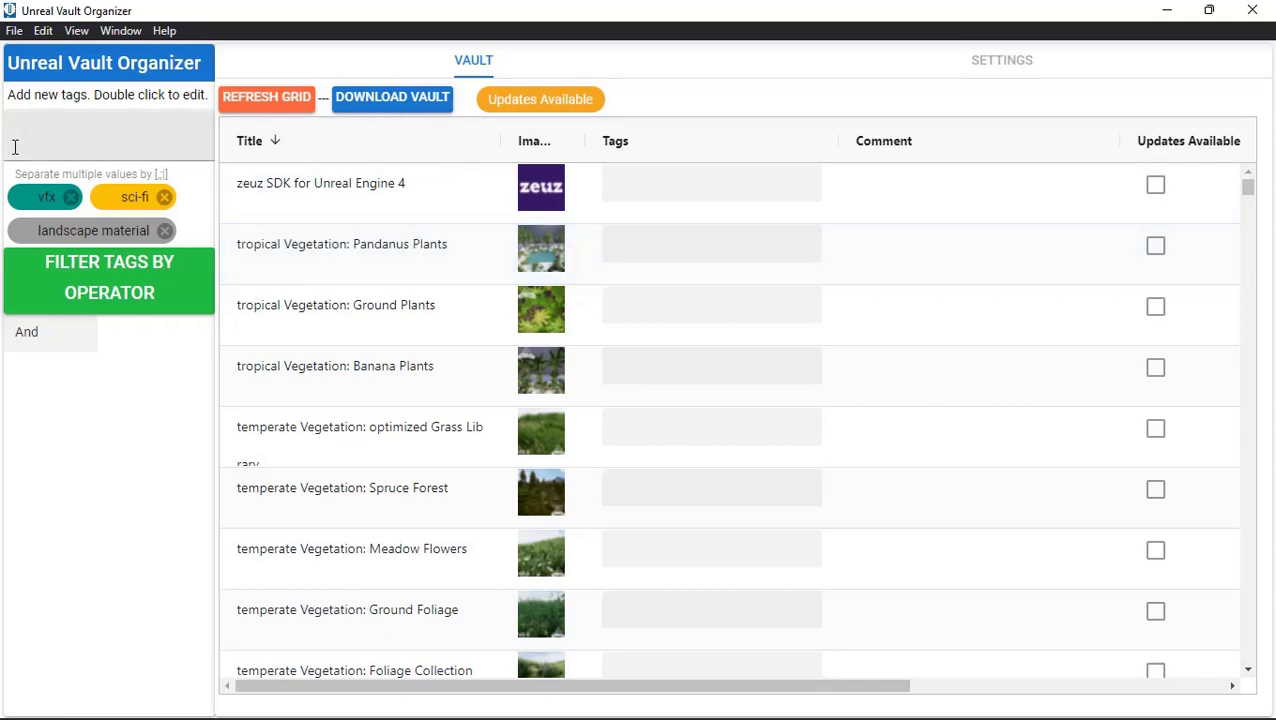
Filter the grid by the vfx tag alone, leaving VFX Bundle 2 and Niagara Footstep VFX.
{"action": "left_click", "coordinate": [45, 199]}
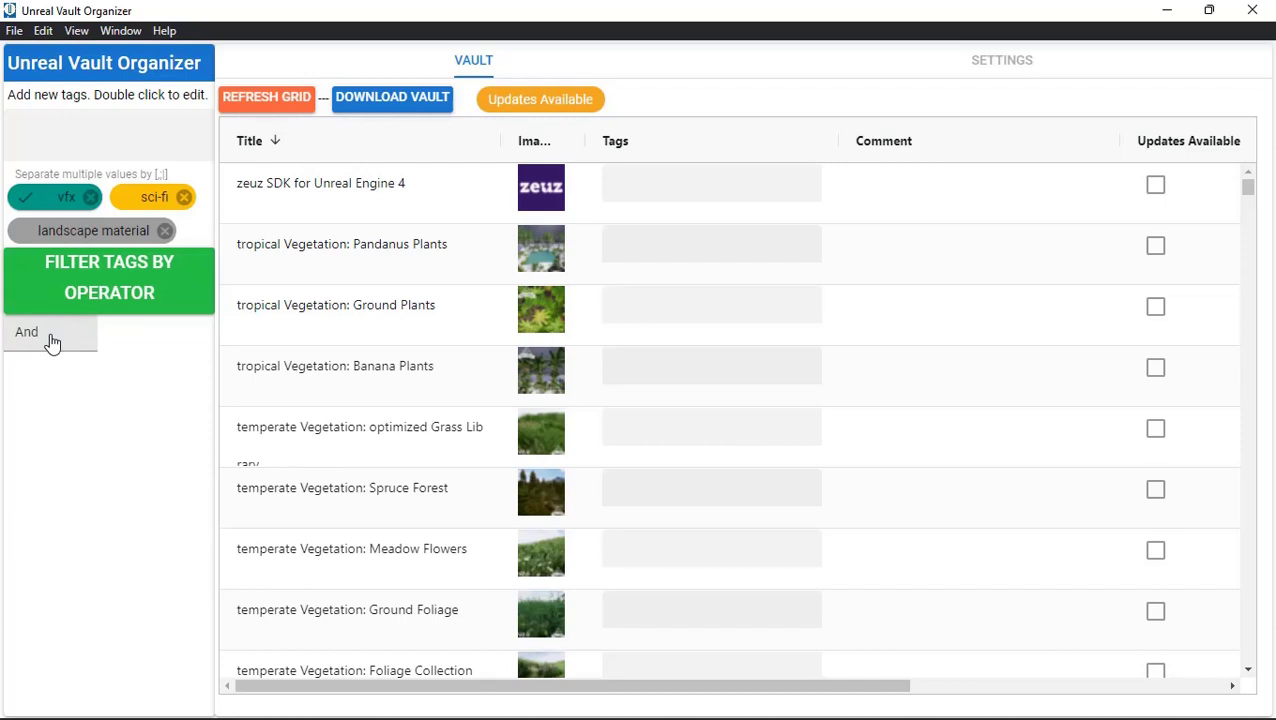
{"action": "left_click", "coordinate": [143, 206]}
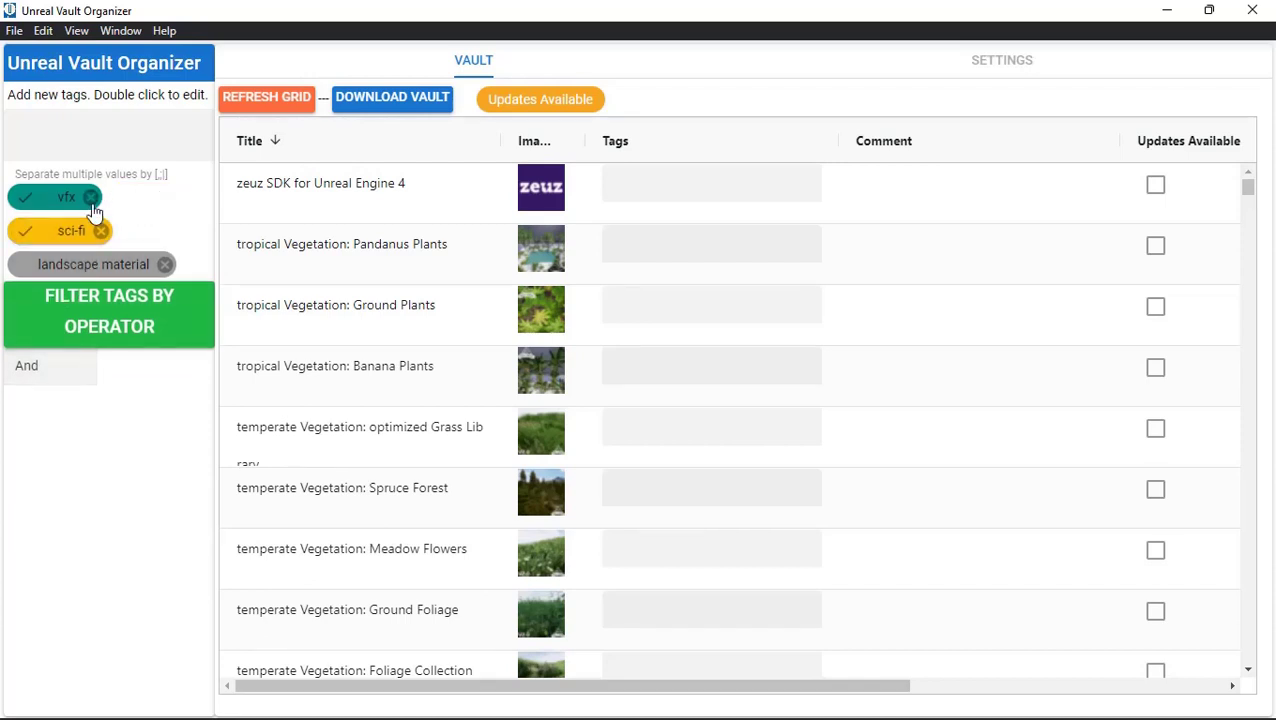
{"action": "left_click", "coordinate": [44, 236]}
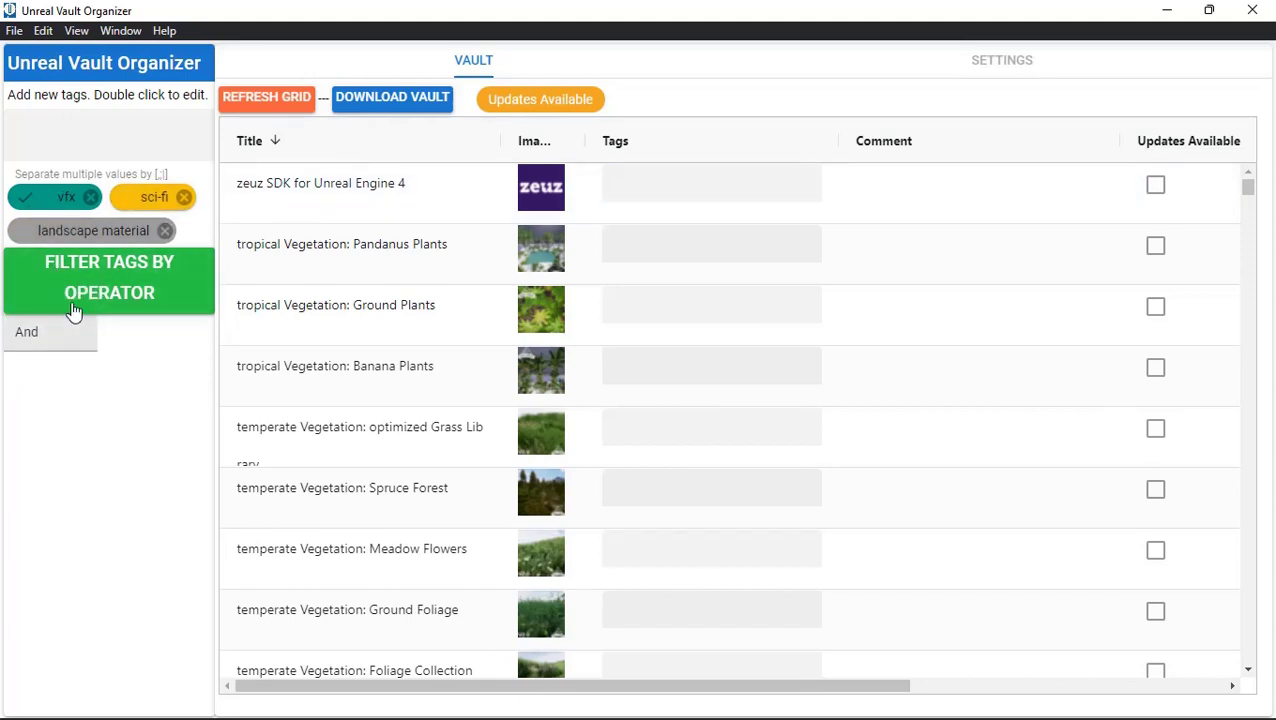
{"action": "left_click", "coordinate": [103, 290]}
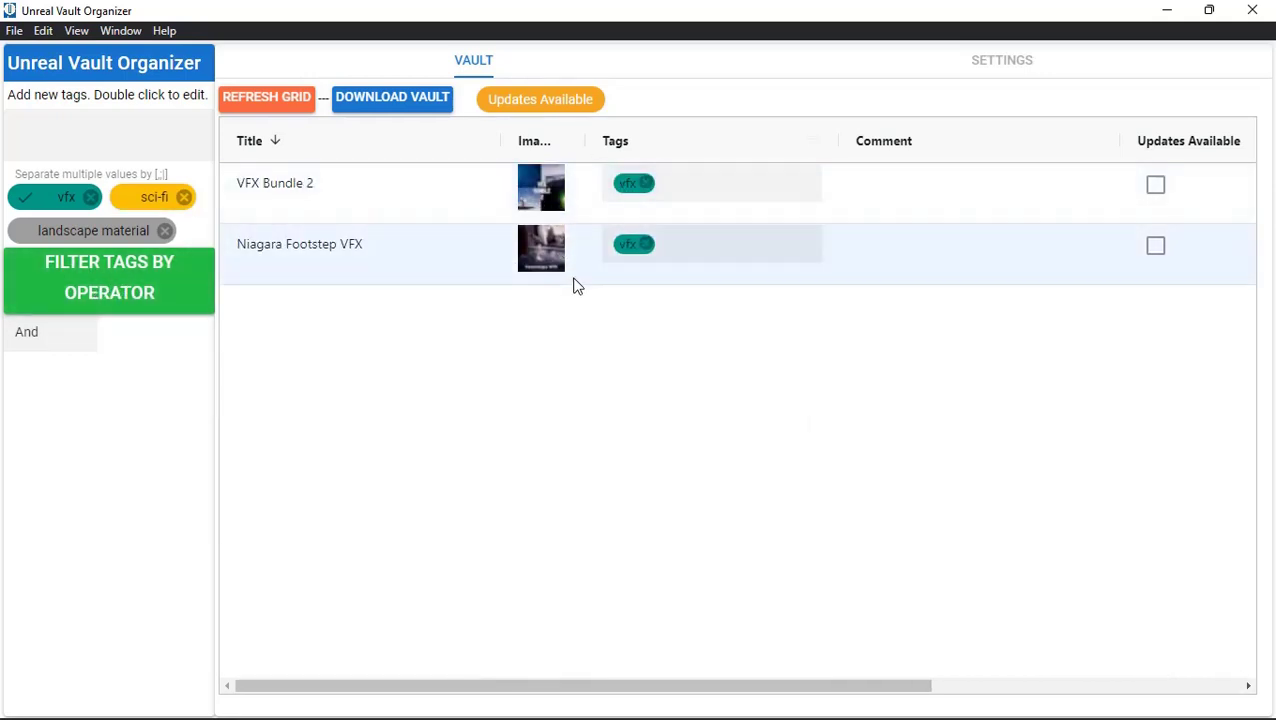
Add the sci-fi tag to Niagara Footstep VFX's Tags cell next to vfx.
{"action": "double_click", "coordinate": [723, 248]}
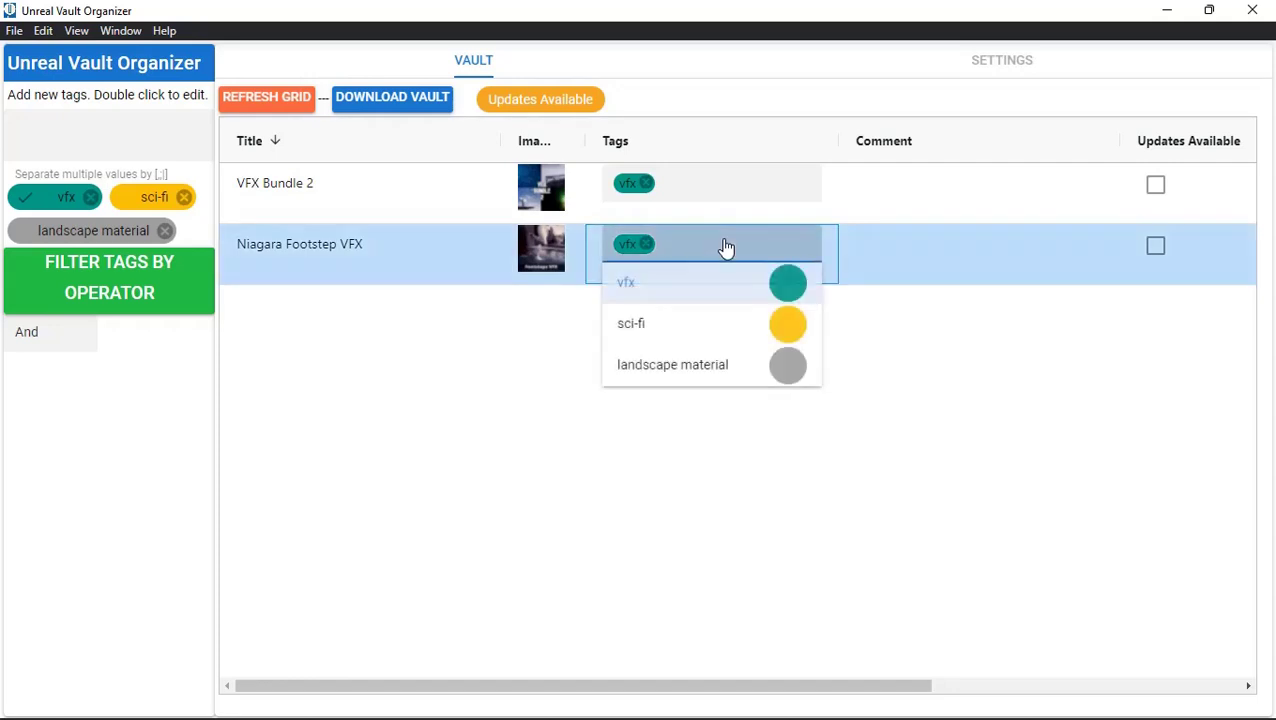
{"action": "left_click", "coordinate": [640, 326]}
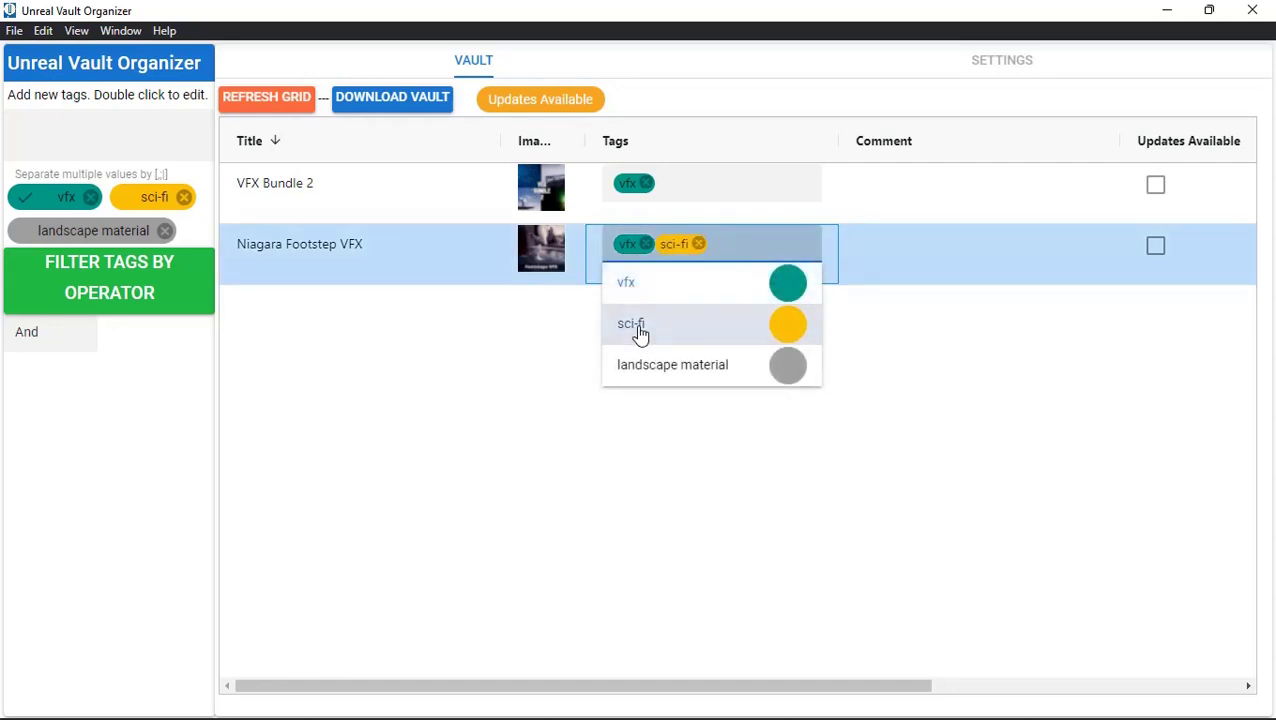
{"action": "left_click", "coordinate": [436, 362]}
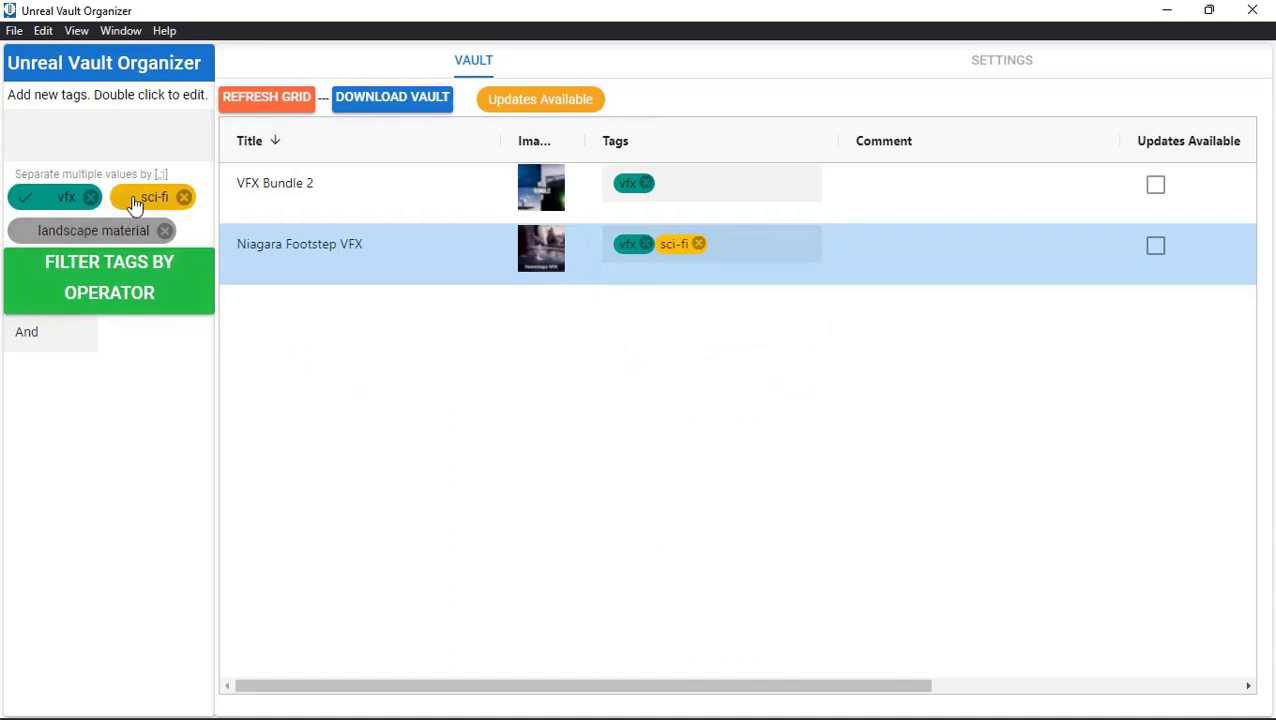
Filter the grid to assets tagged both vfx and sci-fi, selecting Niagara Footstep VFX.
{"action": "left_click", "coordinate": [91, 279]}
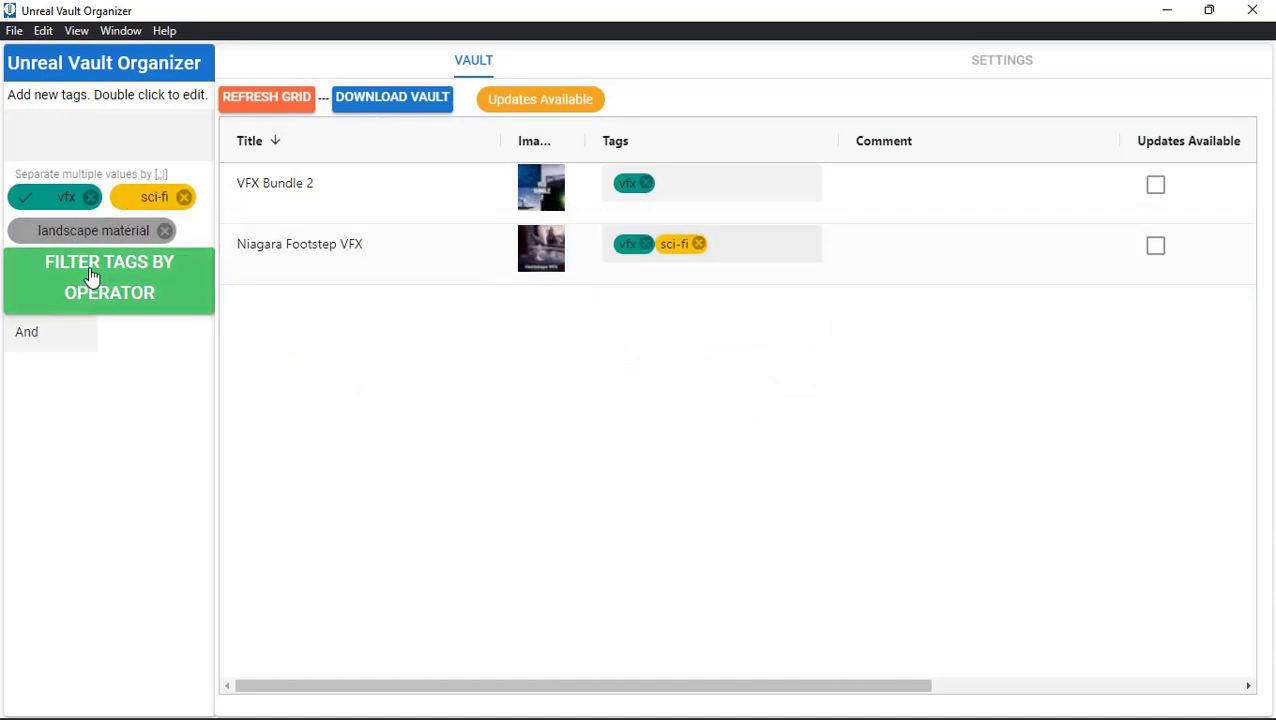
{"action": "left_click", "coordinate": [141, 202]}
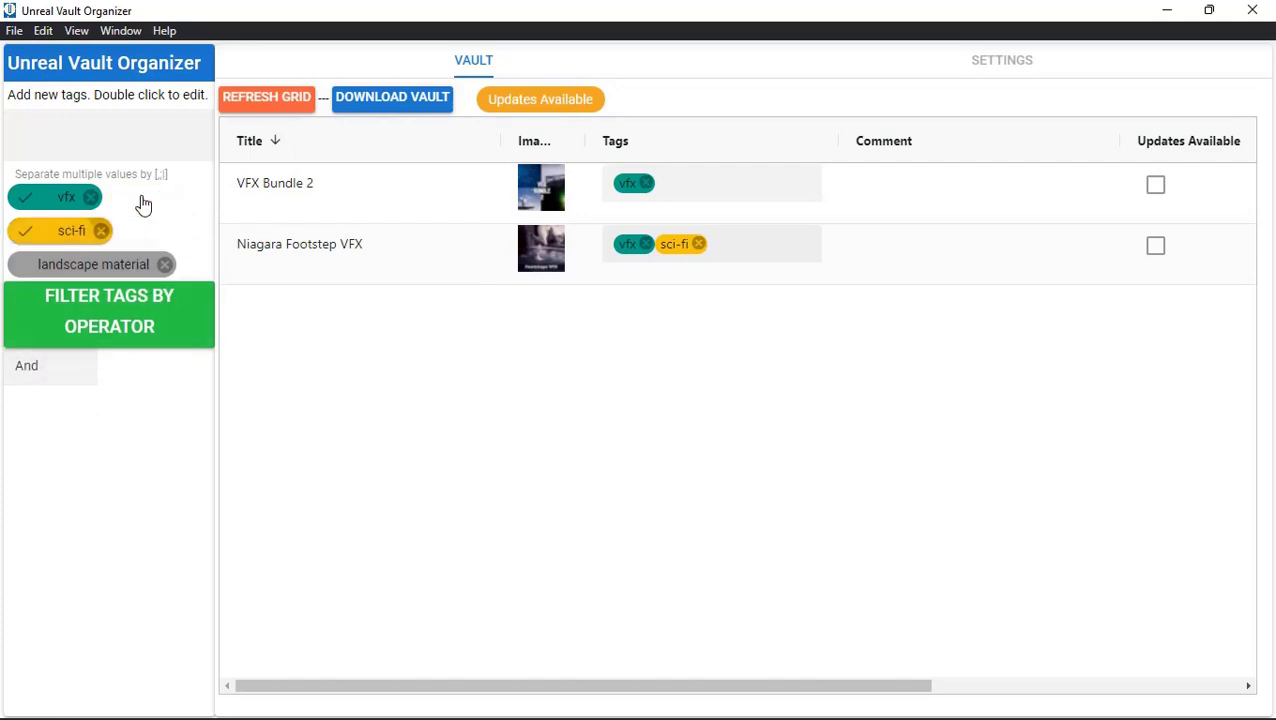
{"action": "left_click", "coordinate": [91, 325]}
{"action": "left_click", "coordinate": [766, 202]}
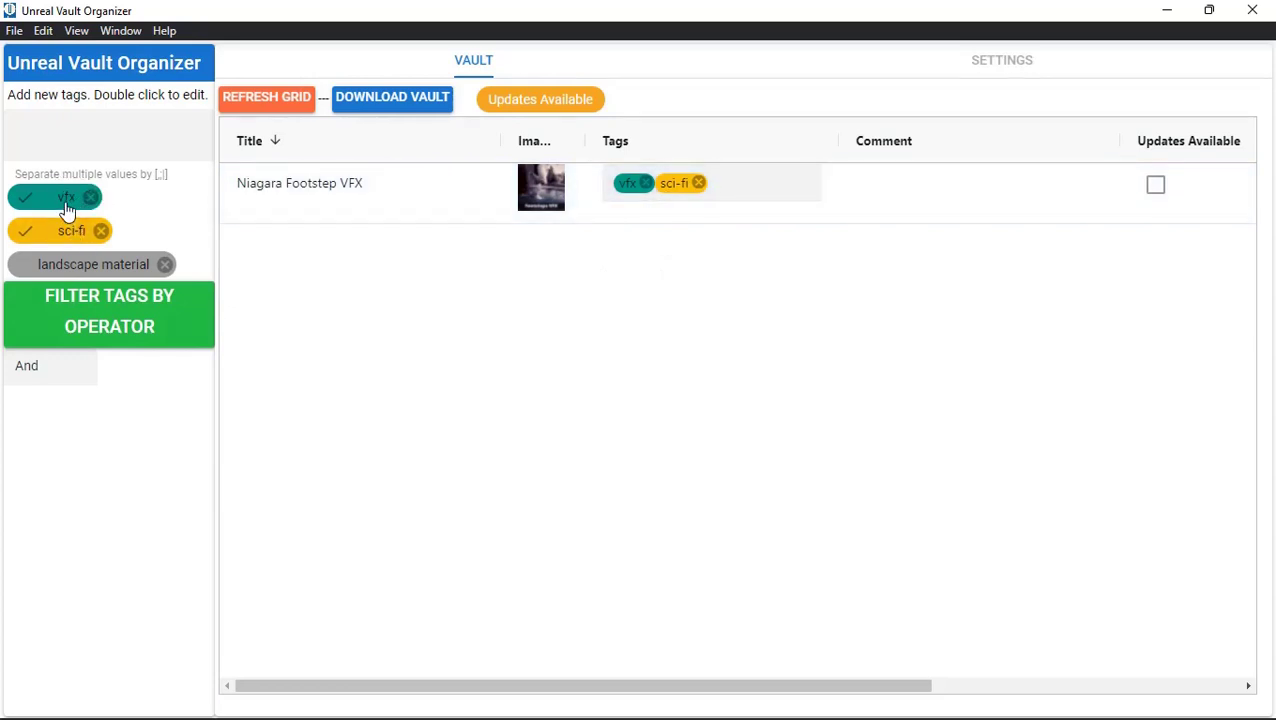
Switch the tag filter operator to Or and clear vfx and sci-fi to show all assets.
{"action": "left_click", "coordinate": [54, 368]}
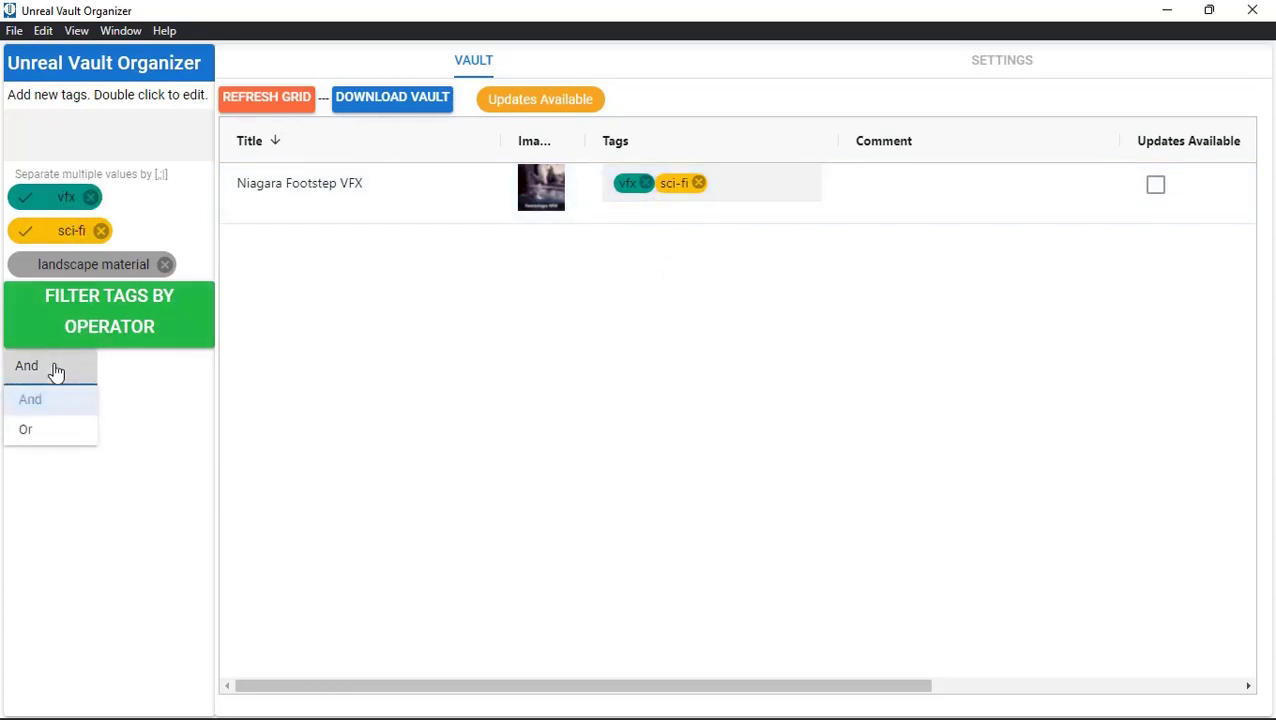
{"action": "left_click", "coordinate": [32, 431]}
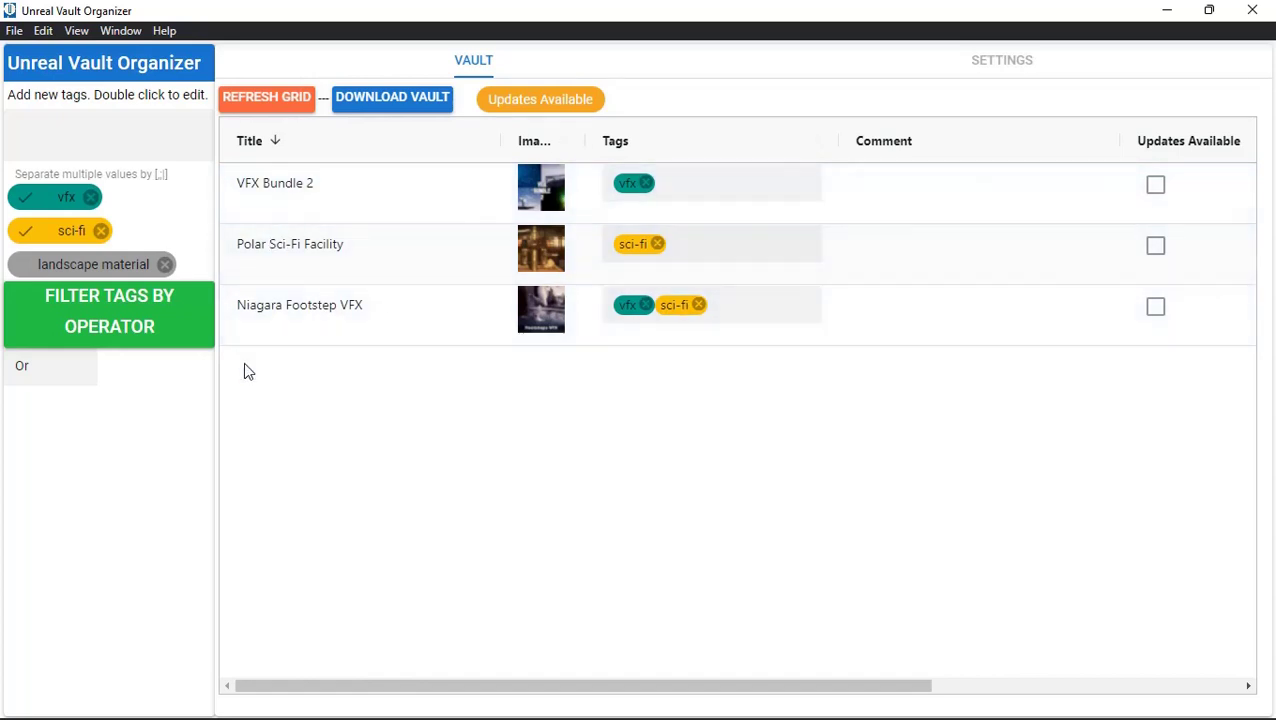
{"action": "left_click", "coordinate": [25, 233]}
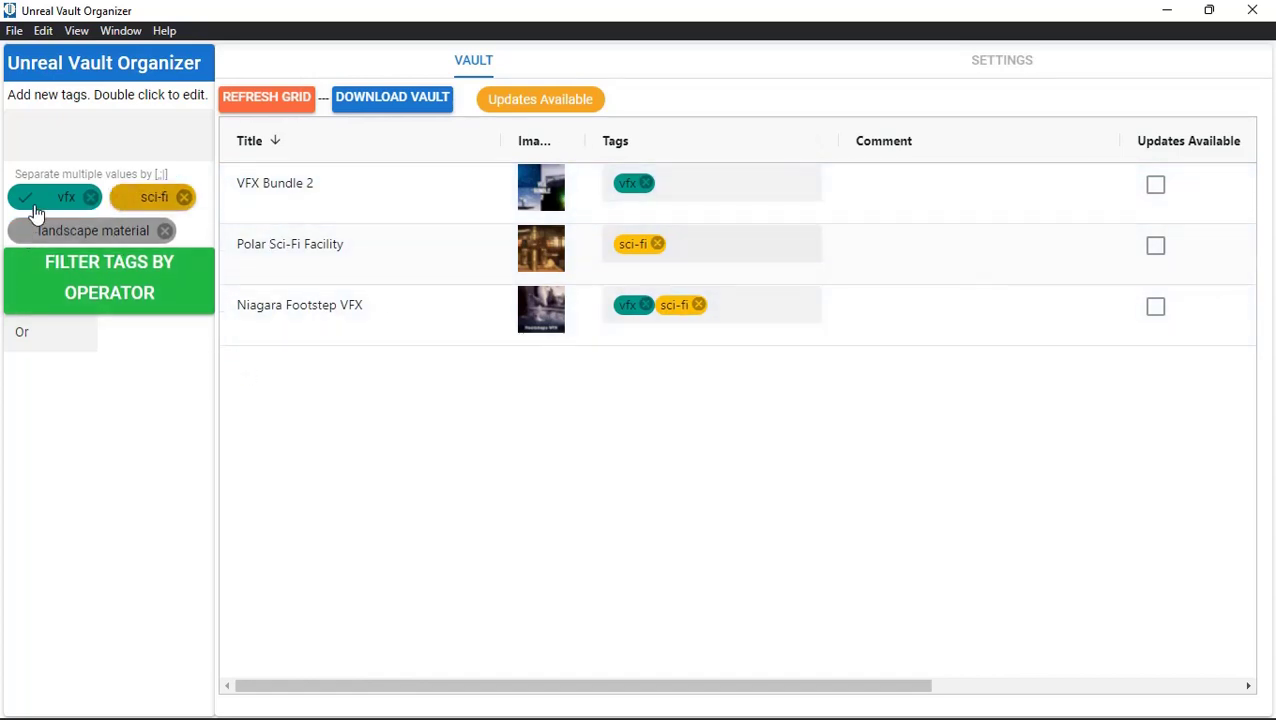
{"action": "left_click", "coordinate": [38, 198]}
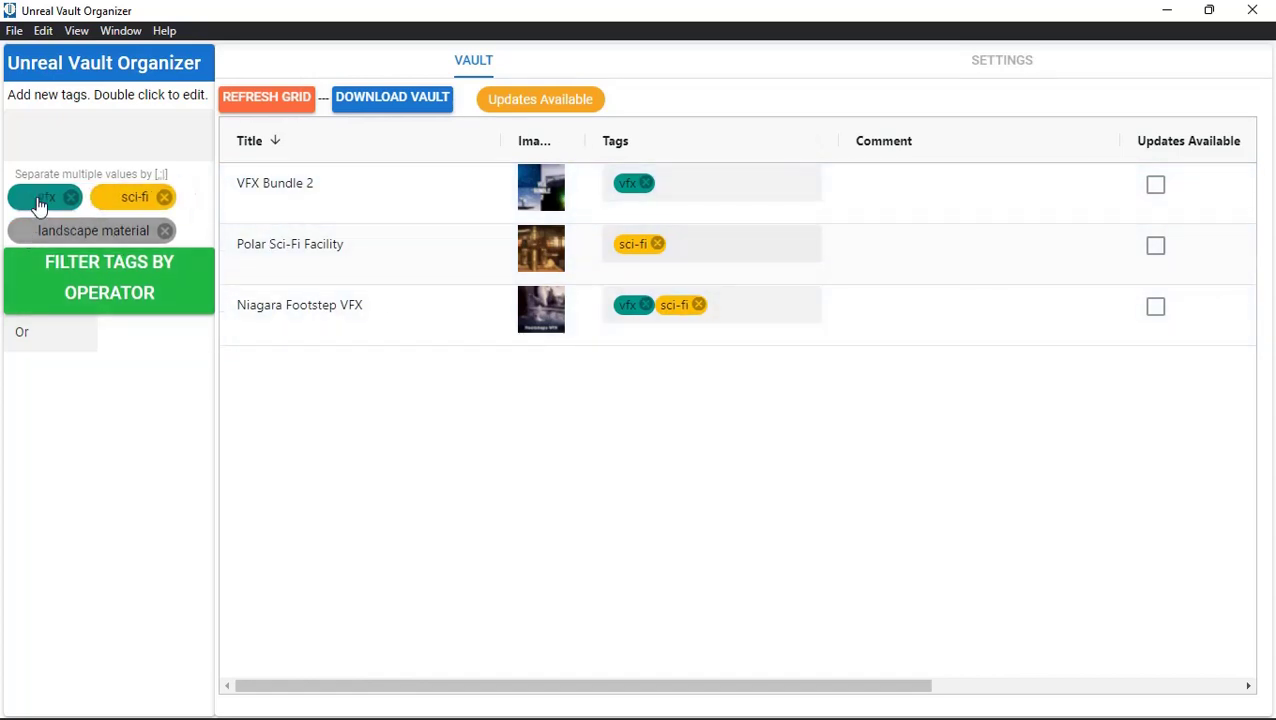
{"action": "left_click", "coordinate": [60, 284]}
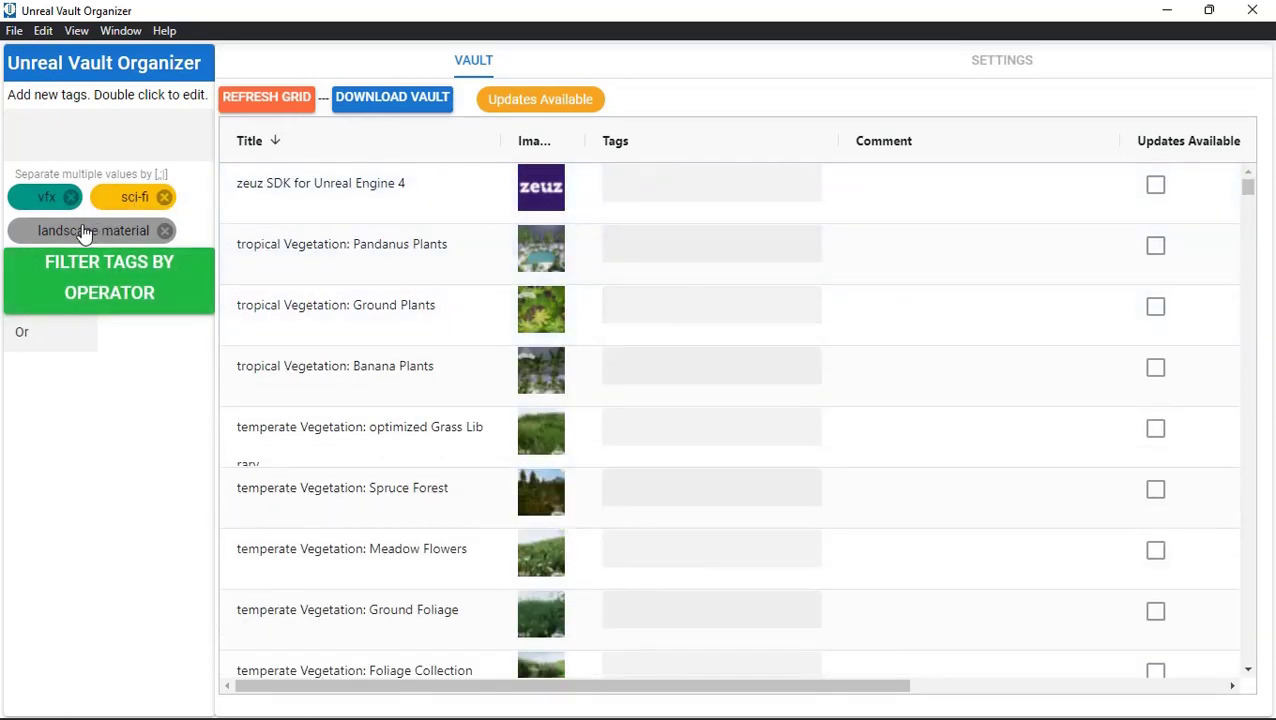
Filter to landscape material assets: OpenLand and Magic Map Material & Maker (M4).
{"action": "left_click", "coordinate": [87, 238]}
{"action": "left_click", "coordinate": [98, 287]}
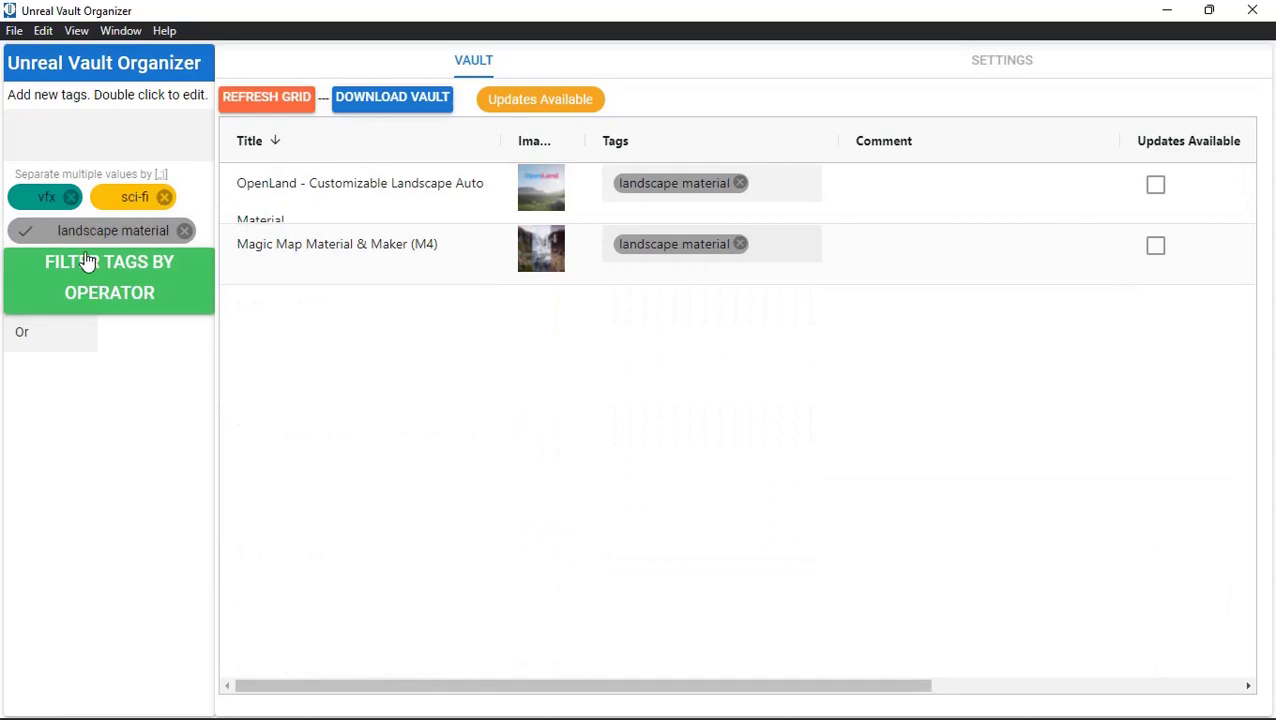
{"action": "left_click", "coordinate": [96, 236]}
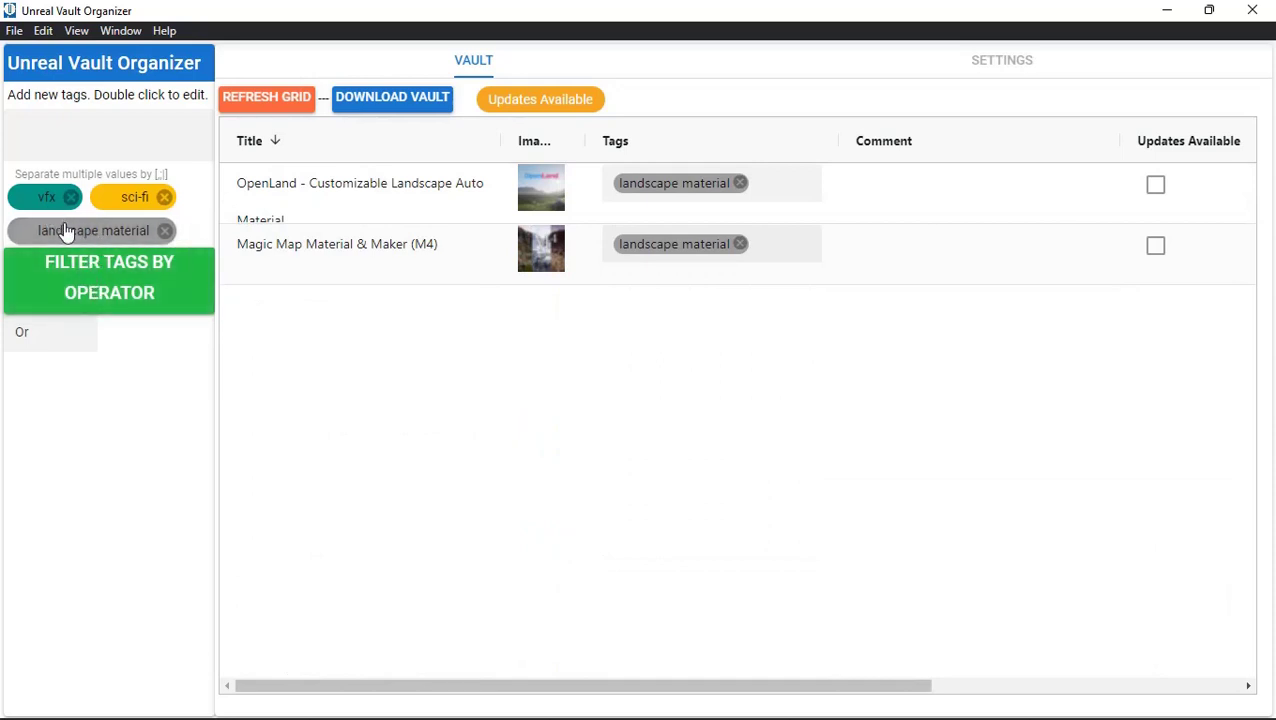
Inspect the landscape material tag's properties unchanged, then re-filter with no tags to list everything.
{"action": "double_click", "coordinate": [72, 238]}
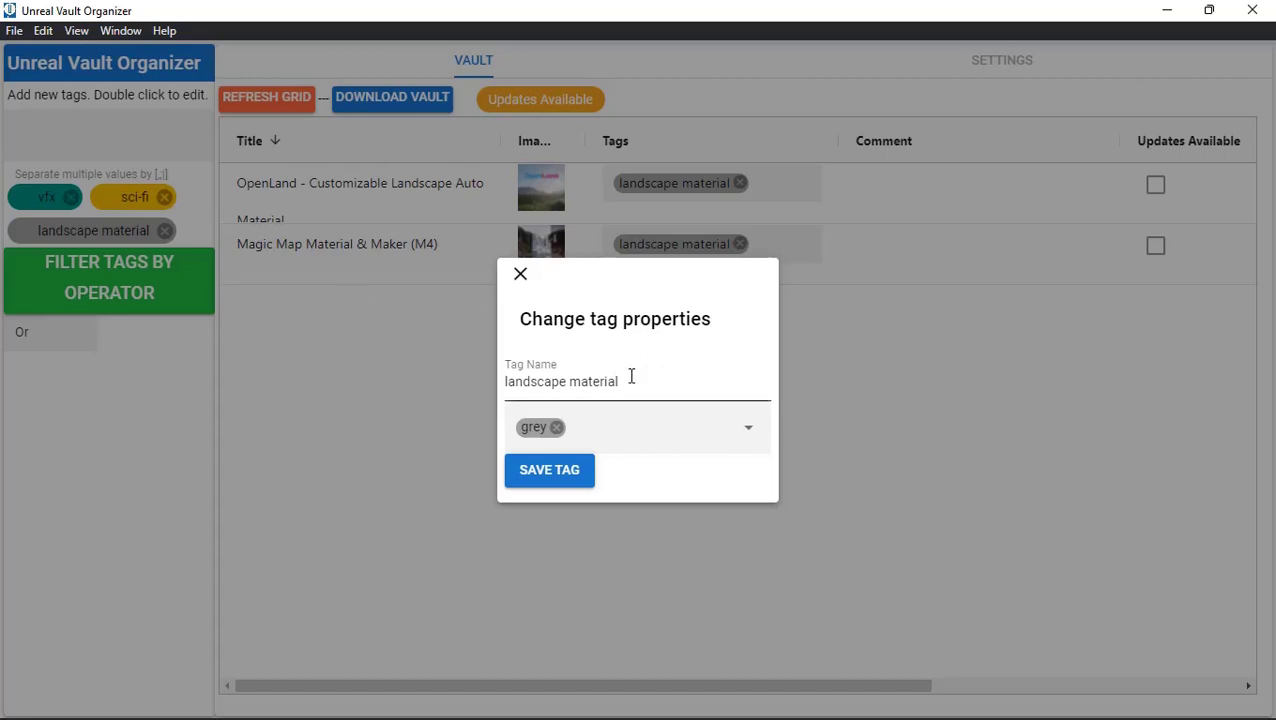
{"action": "left_click", "coordinate": [520, 273]}
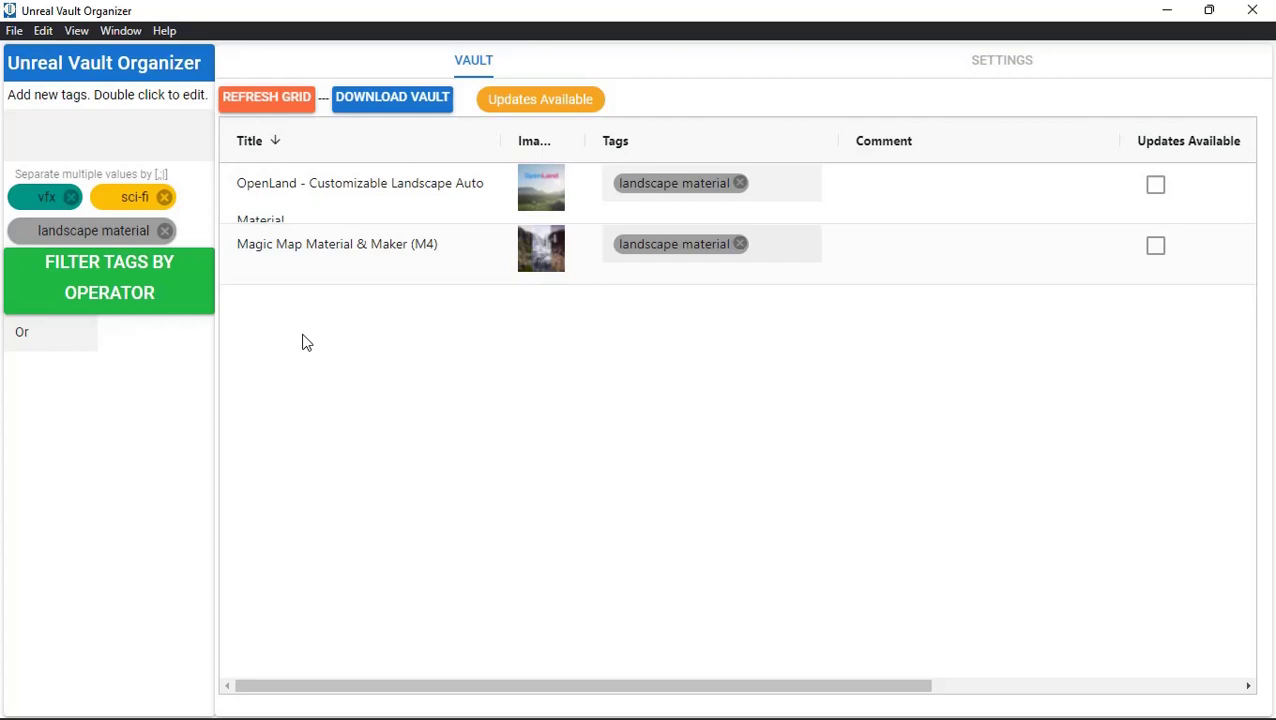
{"action": "left_click", "coordinate": [100, 287]}
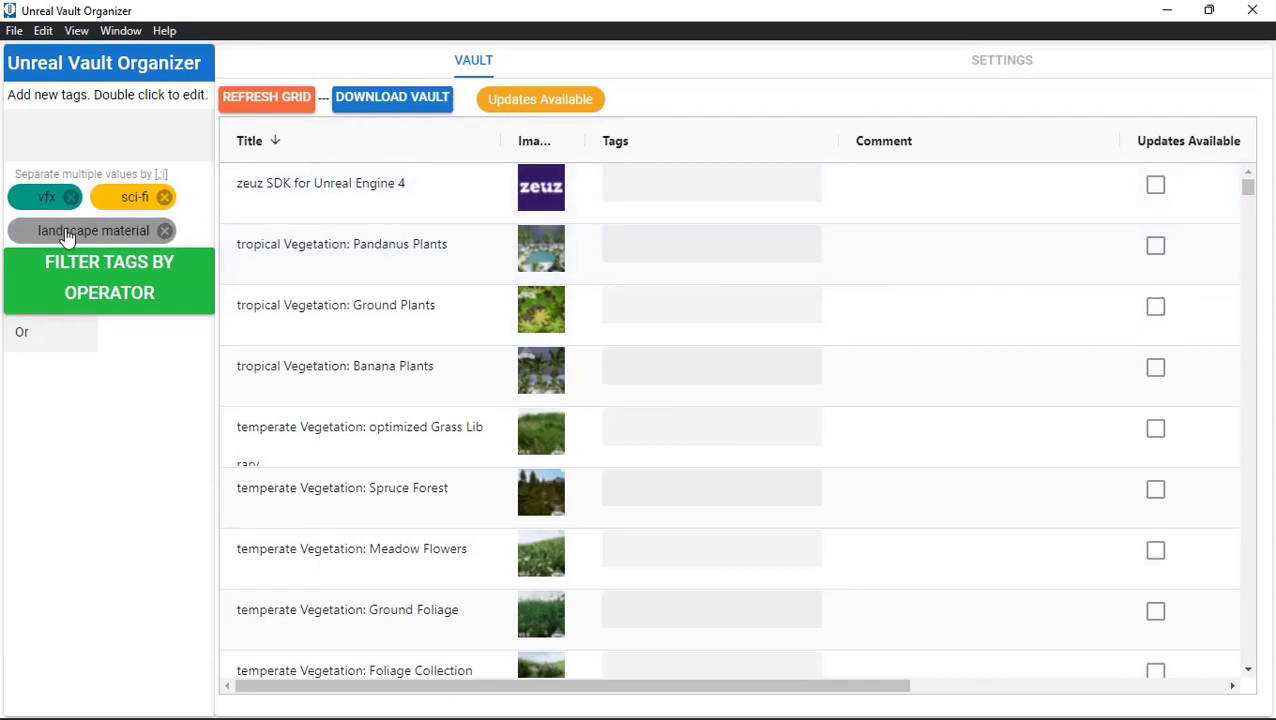
Remove landscape material from OpenLand's tags and delete the landscape material tag from the panel.
{"action": "left_click", "coordinate": [68, 234]}
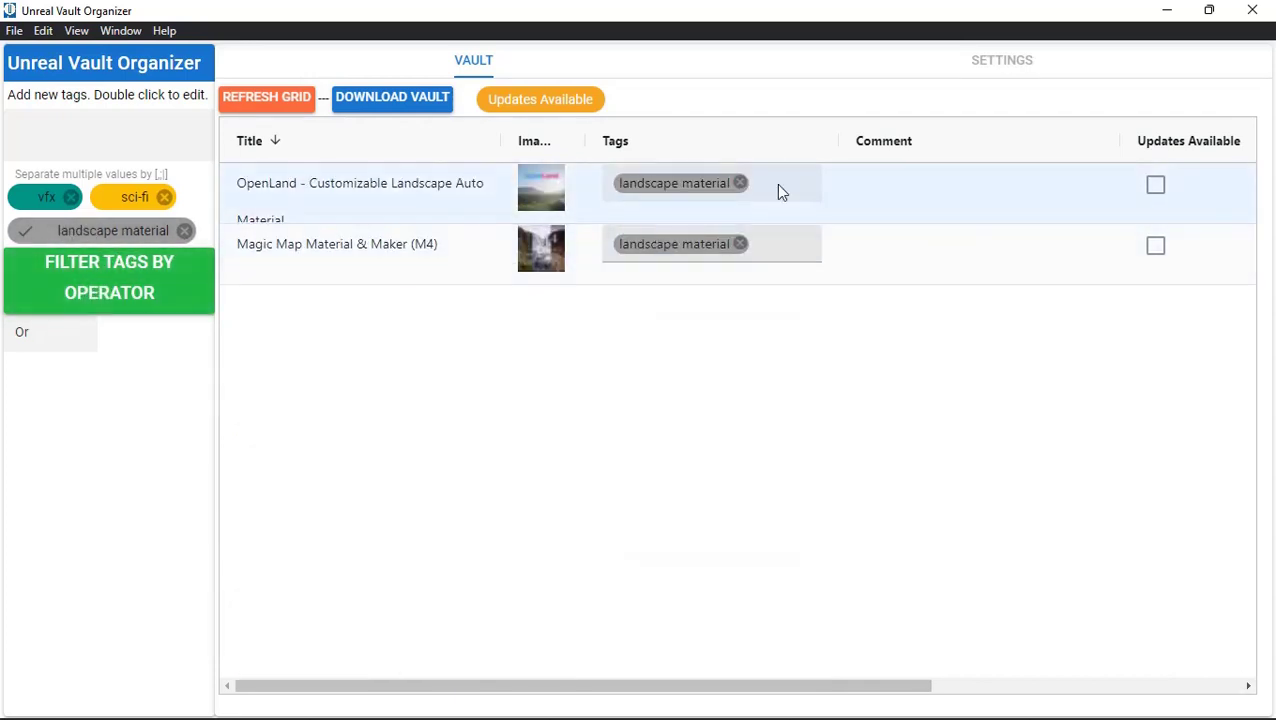
{"action": "left_click", "coordinate": [745, 185]}
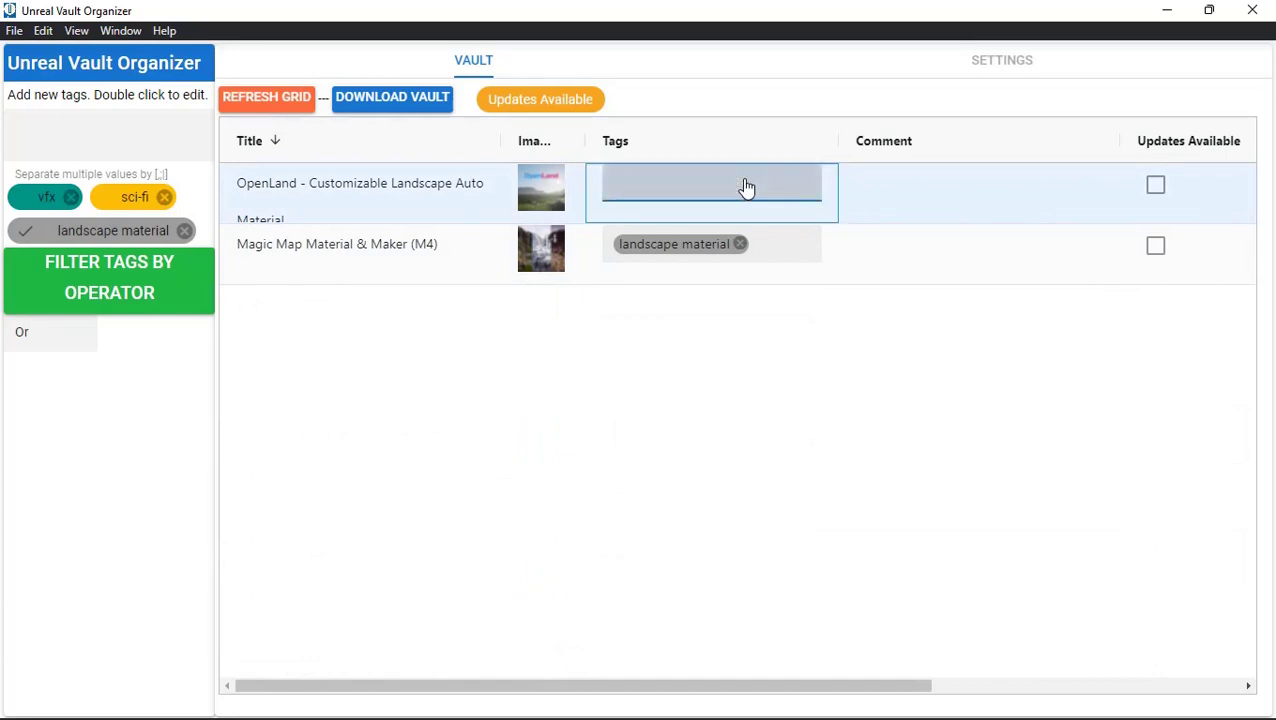
{"action": "left_click", "coordinate": [745, 187]}
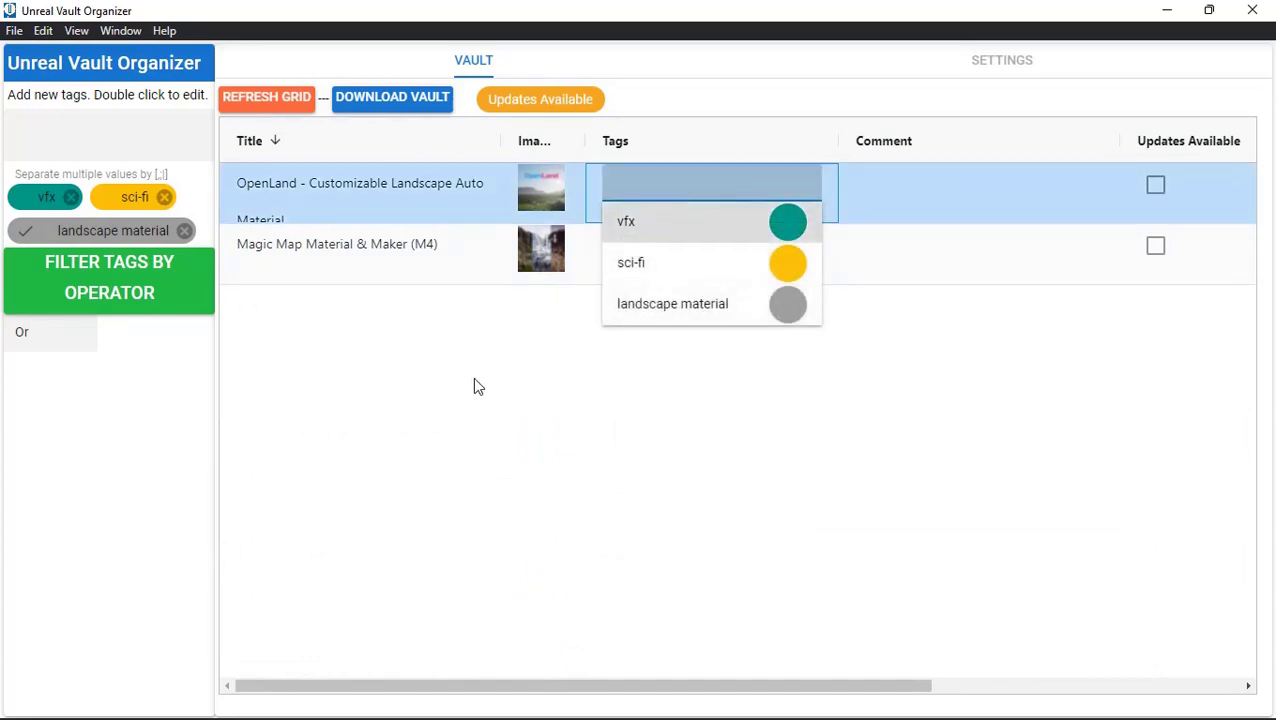
{"action": "left_click", "coordinate": [20, 134]}
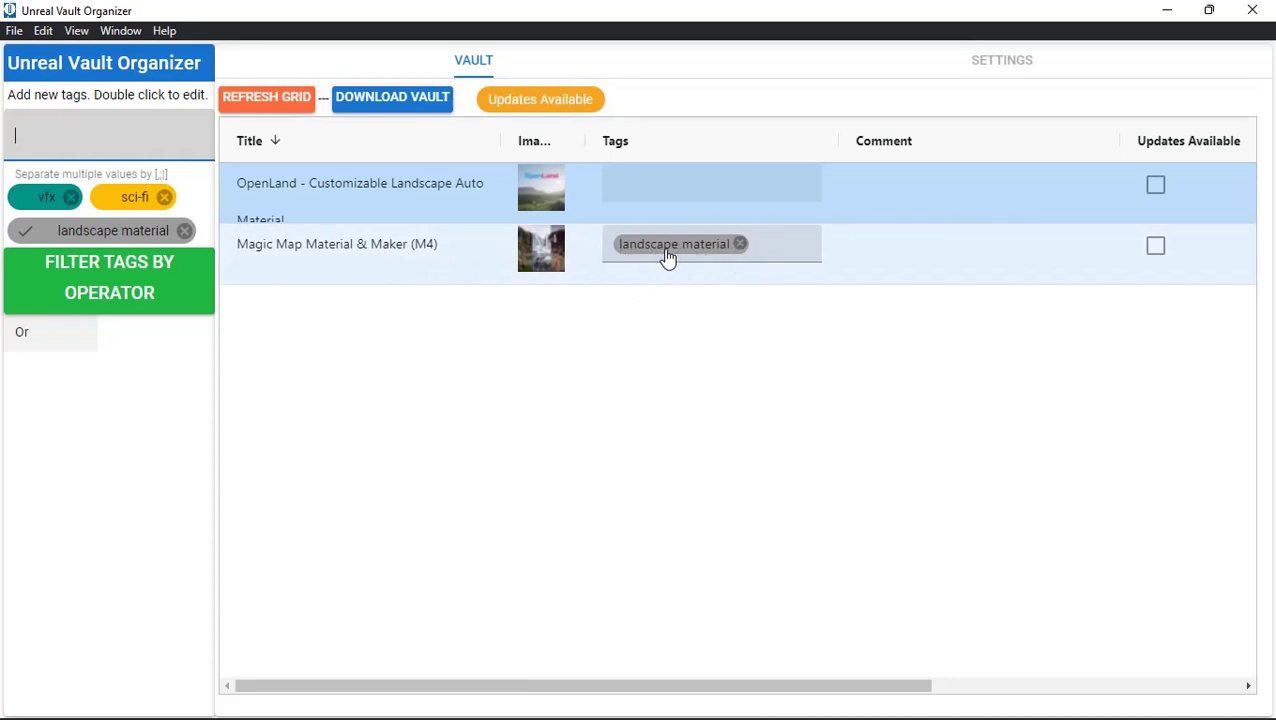
{"action": "left_click", "coordinate": [184, 230]}
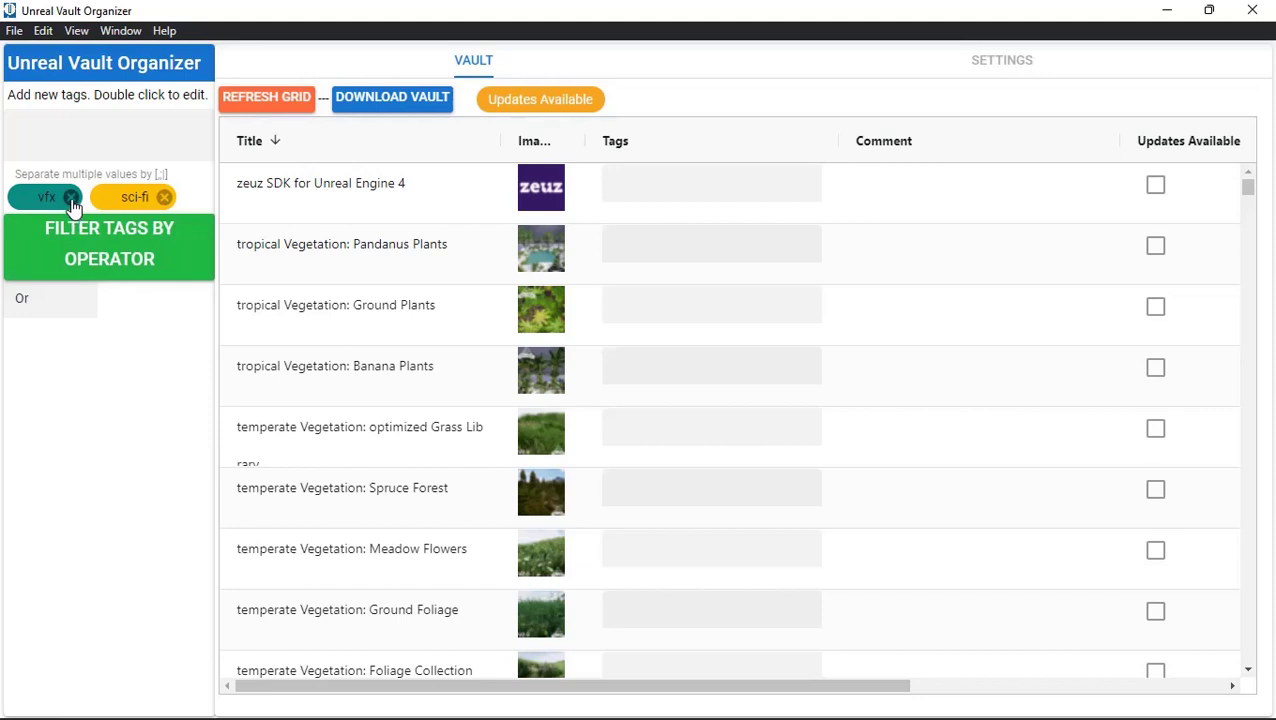
Try adding and removing the sci-fi and vfx tags on zeuz SDK, leaving it untagged.
{"action": "left_click", "coordinate": [692, 182]}
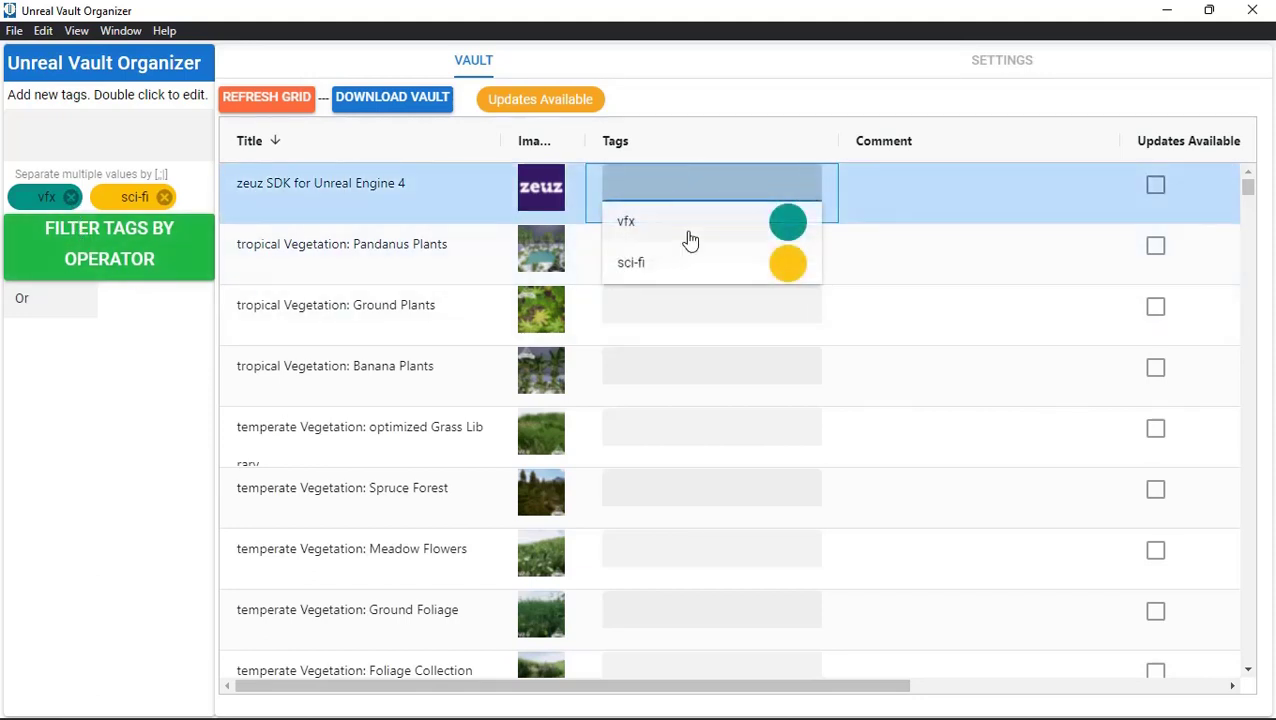
{"action": "left_click", "coordinate": [686, 258]}
{"action": "left_click", "coordinate": [657, 185]}
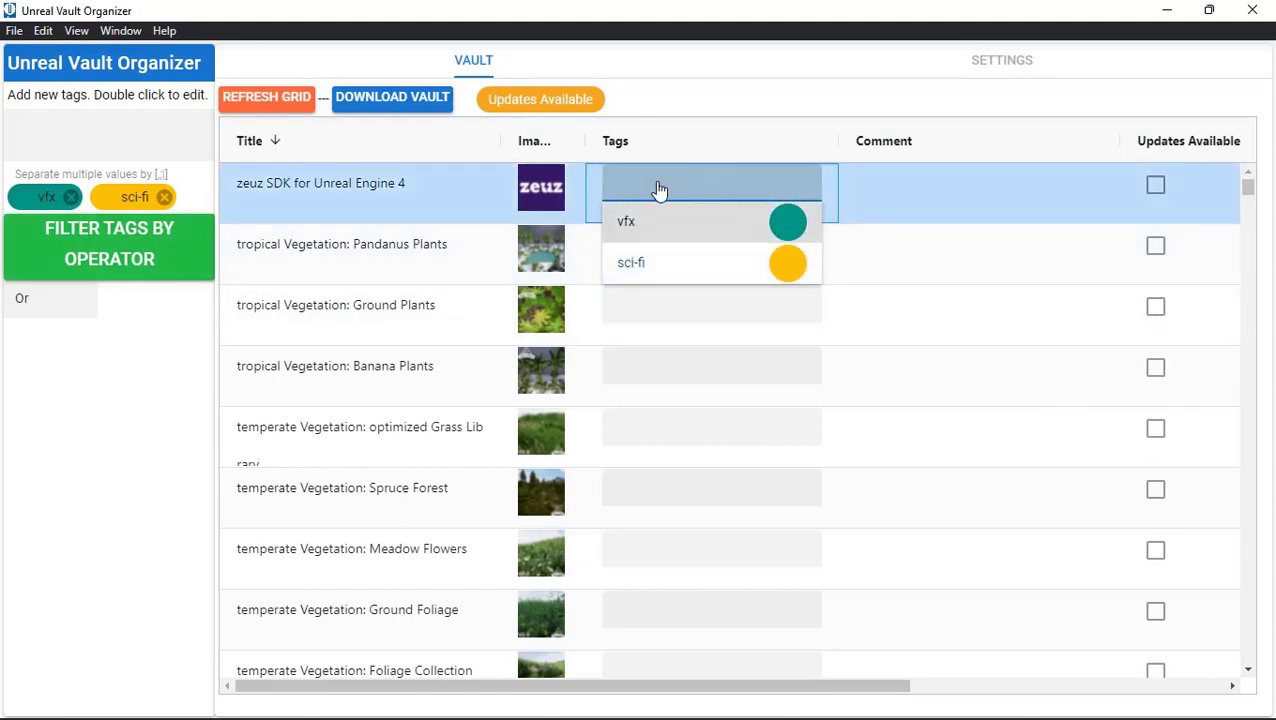
{"action": "left_click", "coordinate": [646, 236]}
{"action": "left_click", "coordinate": [646, 188]}
{"action": "left_click", "coordinate": [100, 418]}
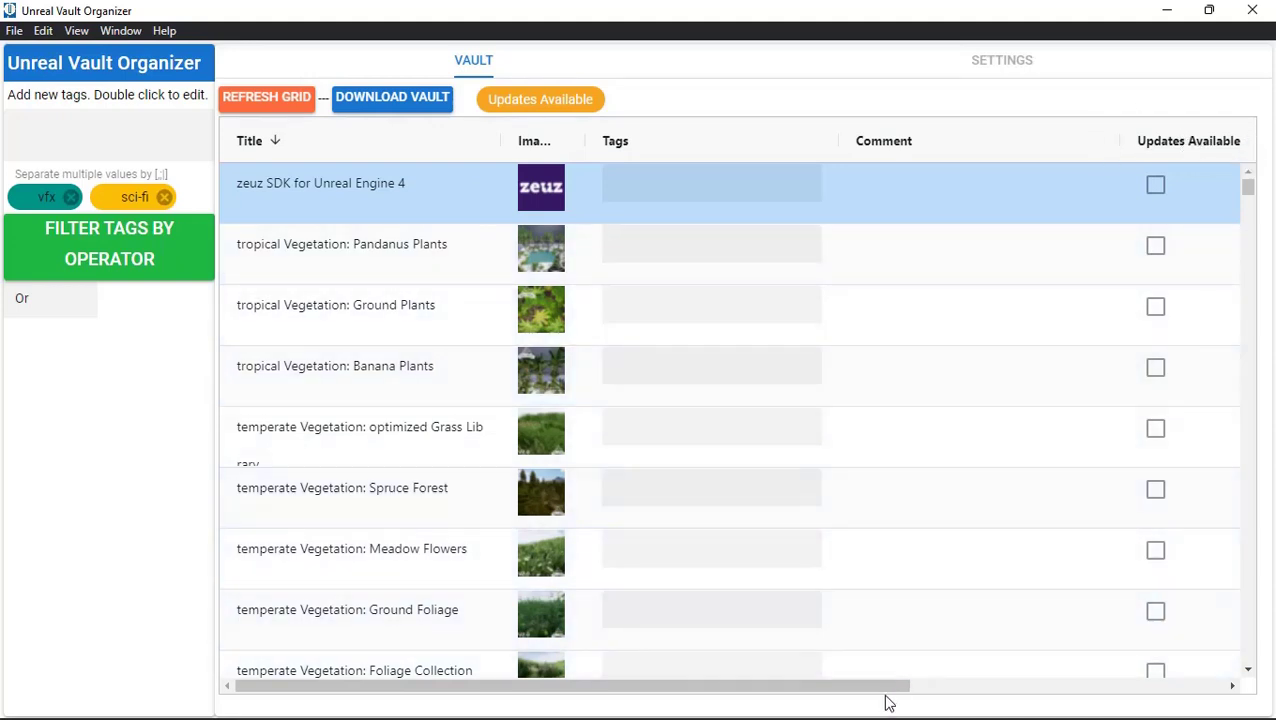
Set the Updates Available column filter to contain 1, leaving only OpenLand.
{"action": "left_click_drag", "start_coordinate": [885, 689], "coordinate": [962, 700]}
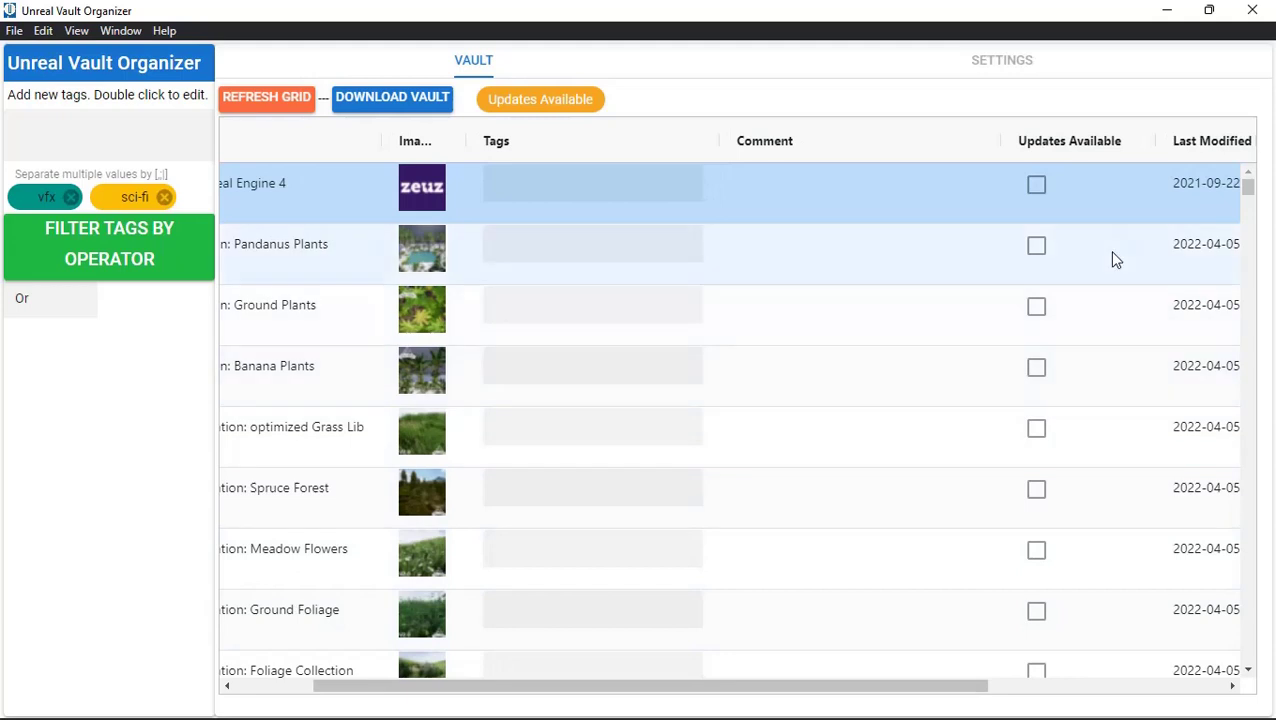
{"action": "left_click", "coordinate": [1131, 145]}
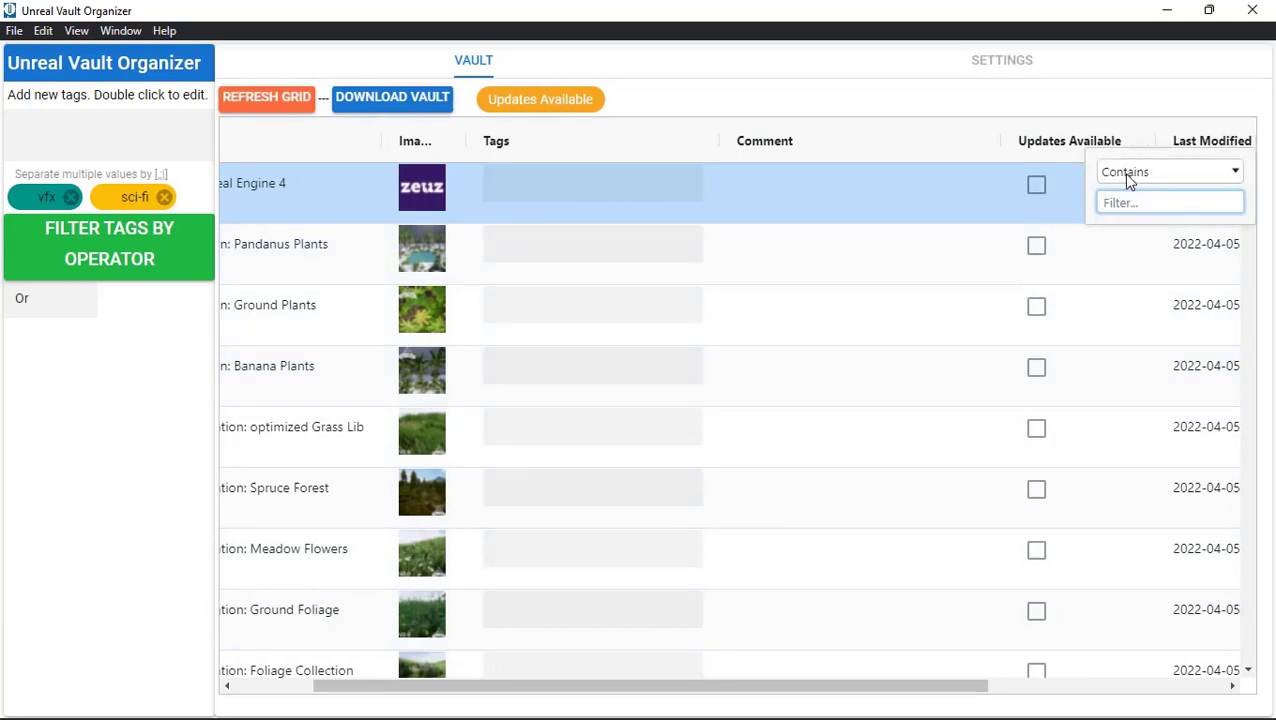
{"action": "type", "text": "1"}
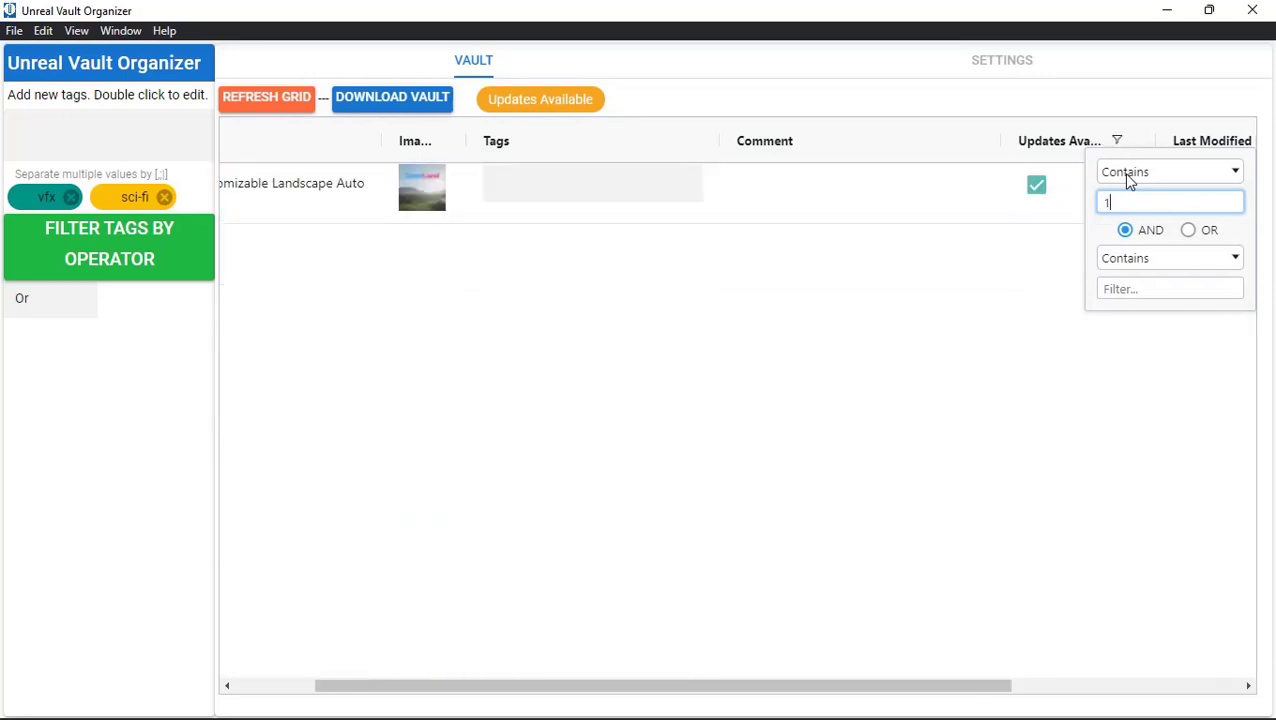
{"action": "left_click", "coordinate": [950, 340]}
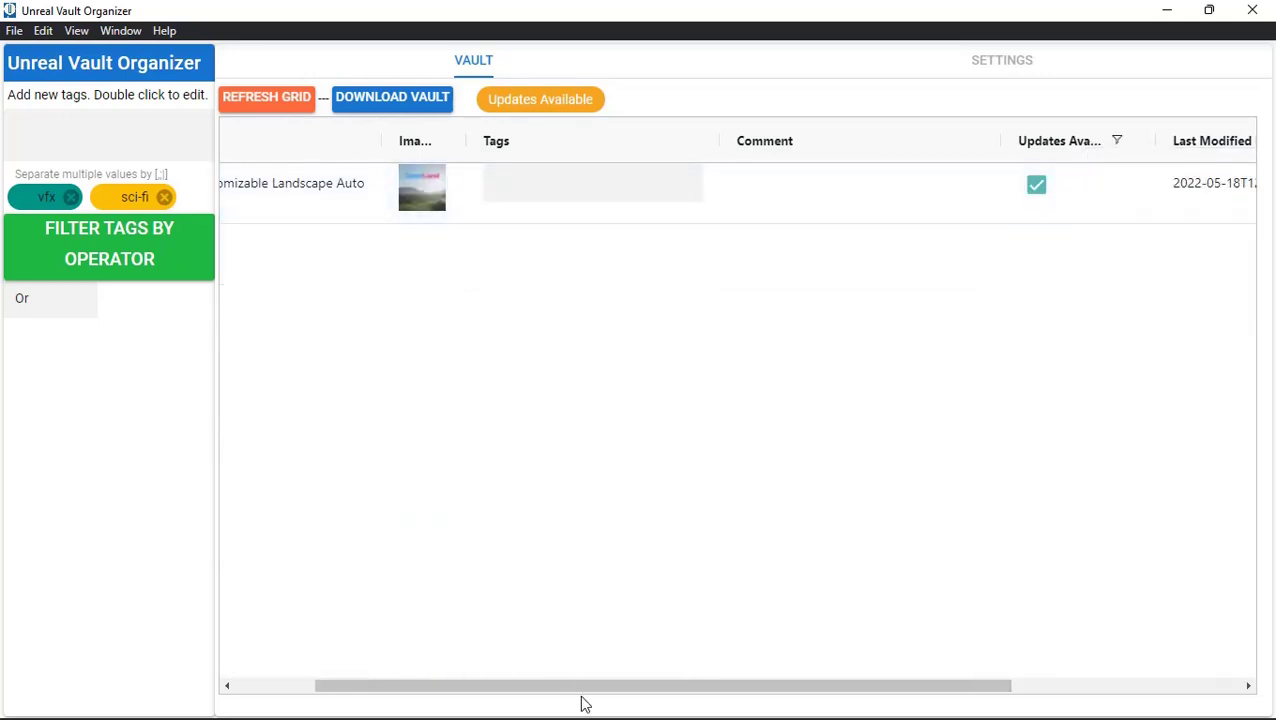
{"action": "left_click_drag", "start_coordinate": [578, 688], "coordinate": [402, 672]}
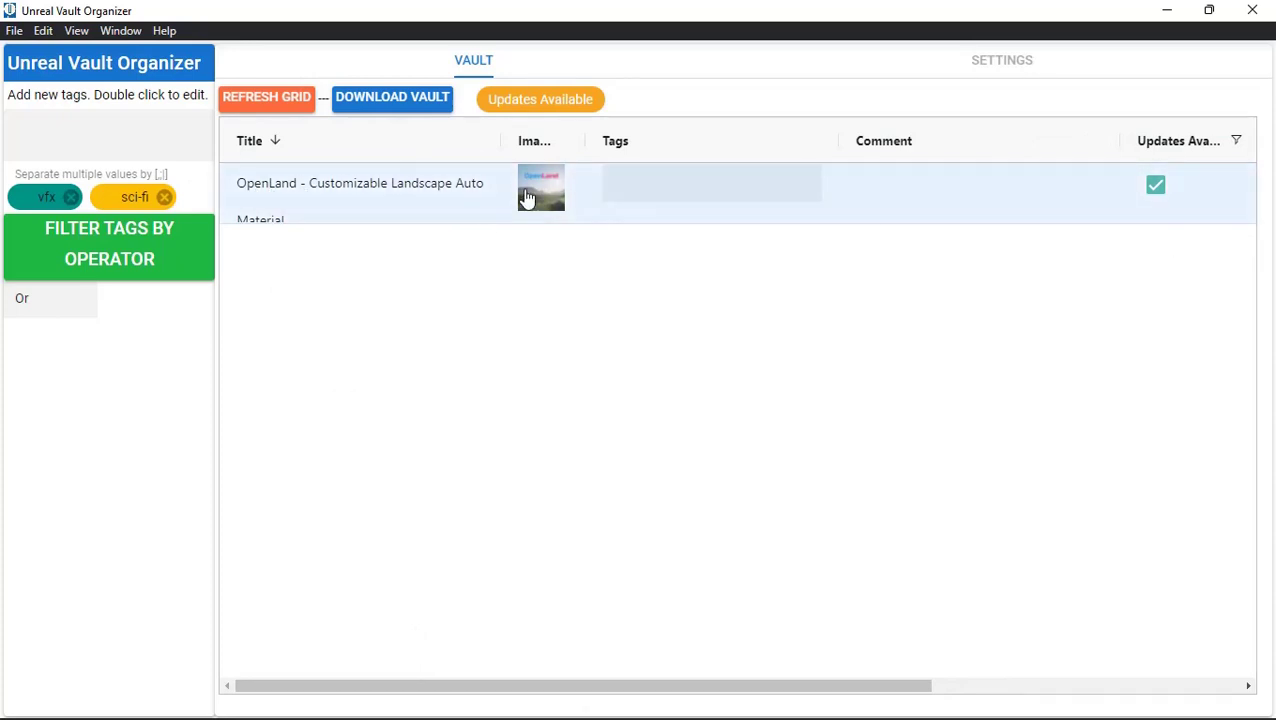
Open OpenLand's marketplace page in Epic Games Launcher and look it over.
{"action": "double_click", "coordinate": [527, 197]}
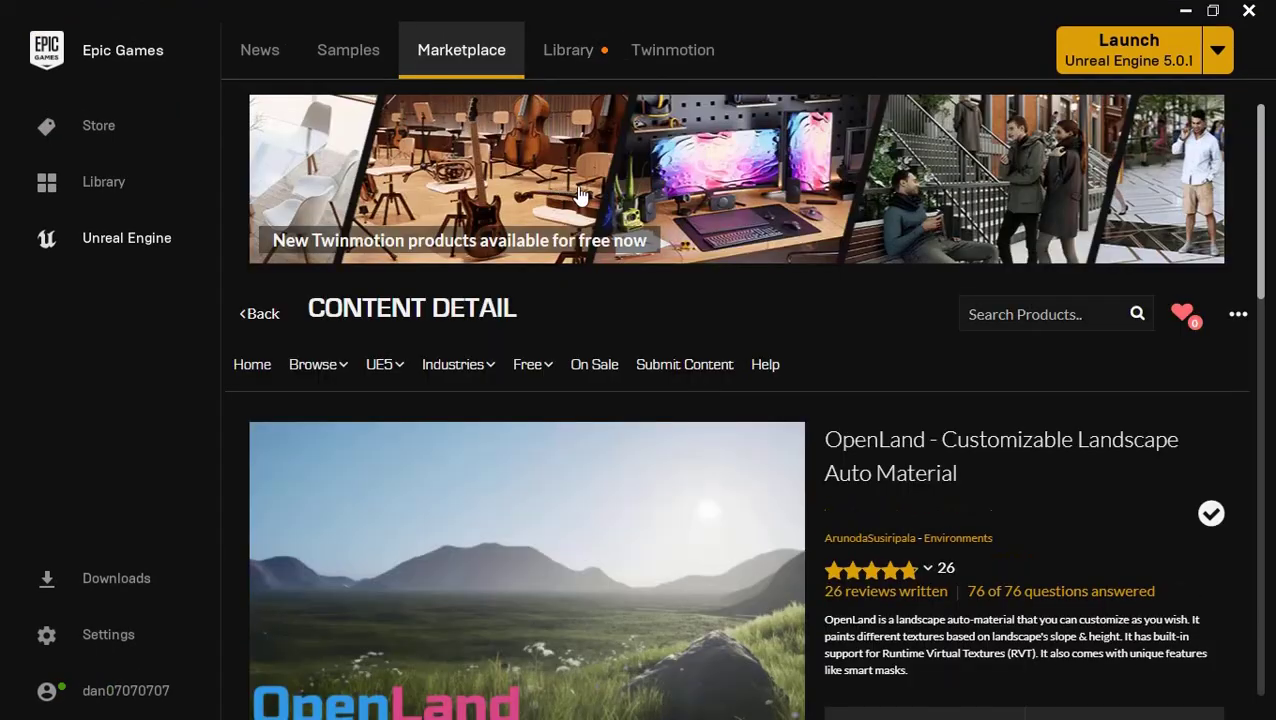
{"action": "scroll", "coordinate": [950, 452], "scroll_direction": "down", "scroll_amount": 3}
{"action": "scroll", "coordinate": [950, 455], "scroll_direction": "down", "scroll_amount": 1}
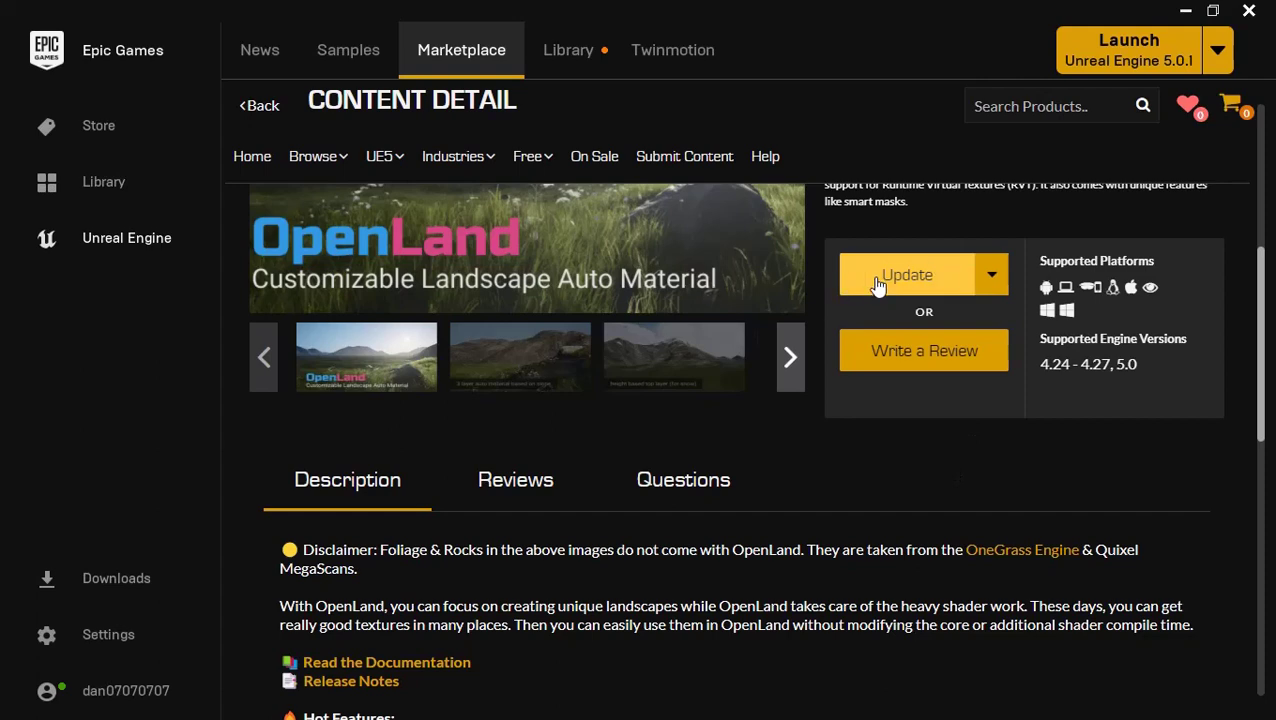
{"action": "left_click", "coordinate": [1266, 9]}
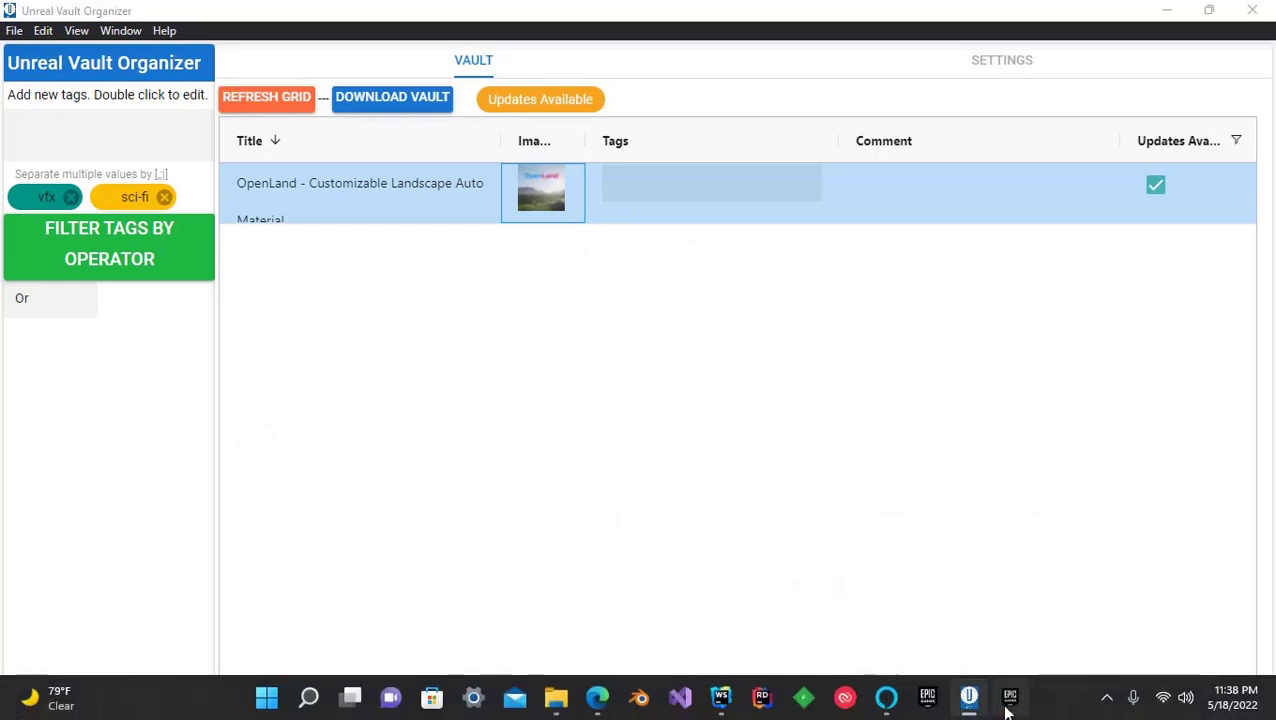
Start updating OpenLand in the launcher, then return to the vault organizer.
{"action": "left_click", "coordinate": [1004, 697]}
{"action": "left_click", "coordinate": [860, 278]}
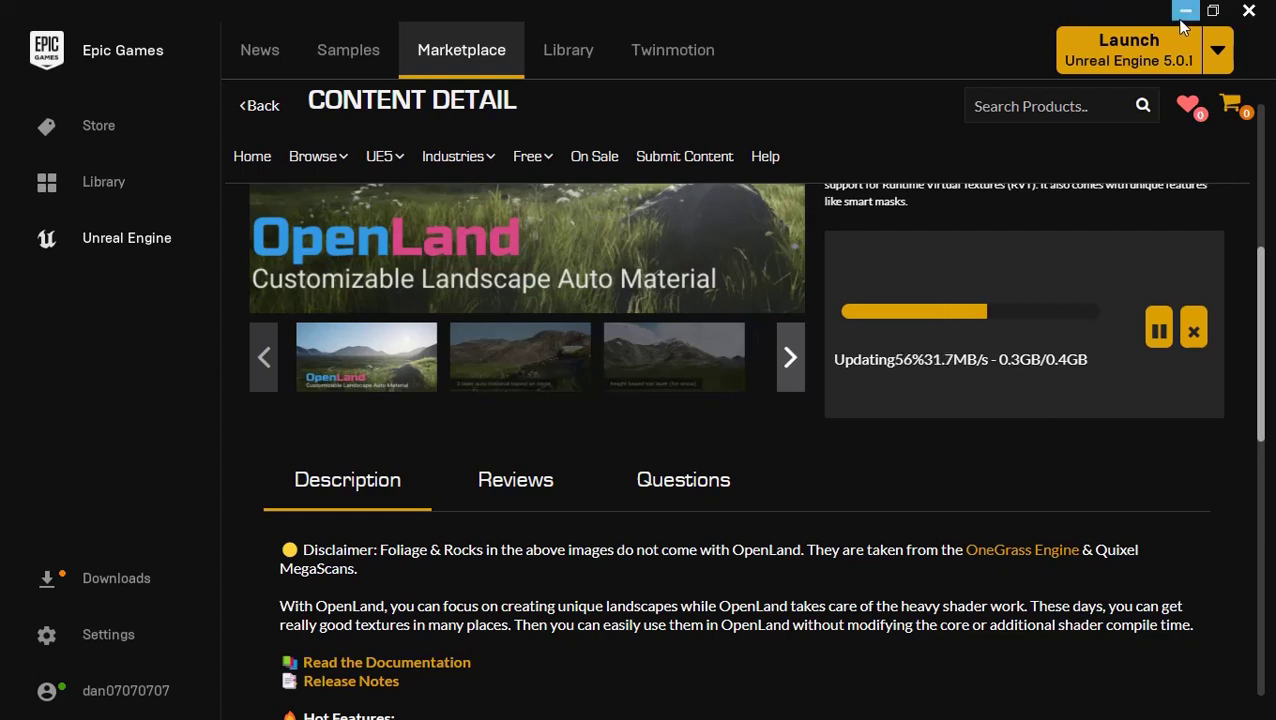
{"action": "left_click", "coordinate": [1184, 11]}
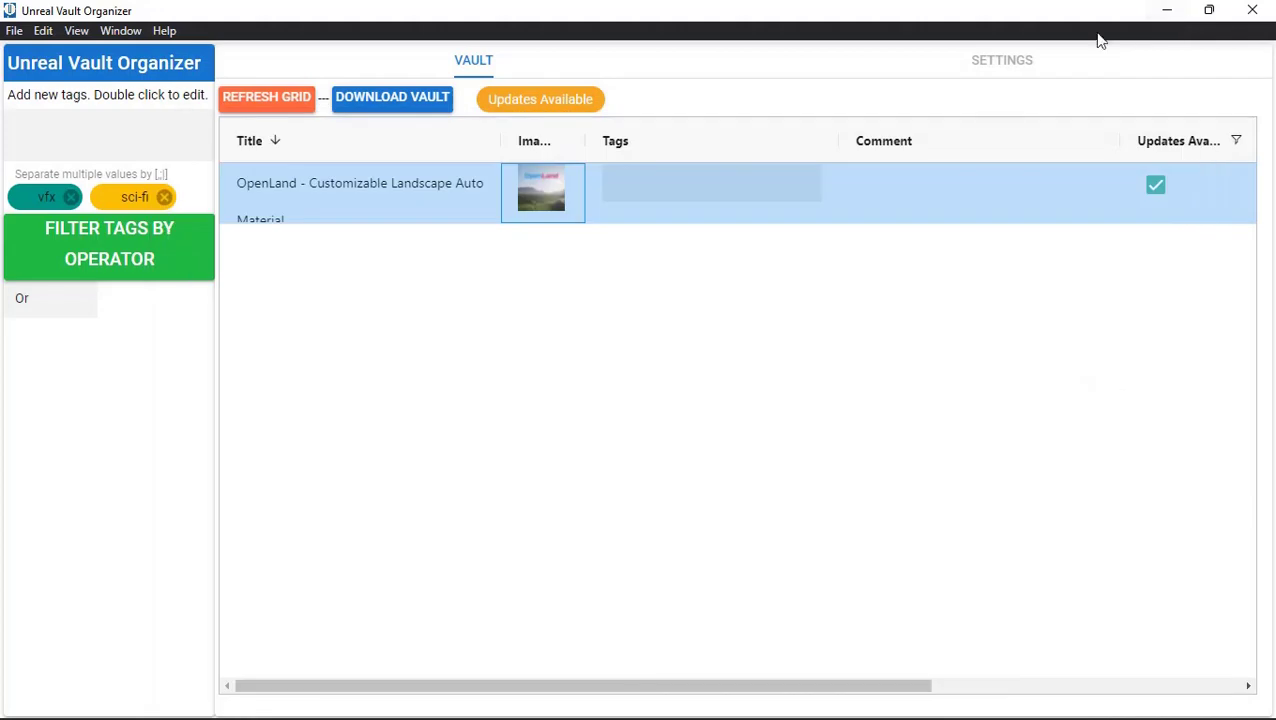
Enter the comment 'cool product' in OpenLand's Comment cell.
{"action": "left_click", "coordinate": [929, 195]}
{"action": "left_click", "coordinate": [929, 193]}
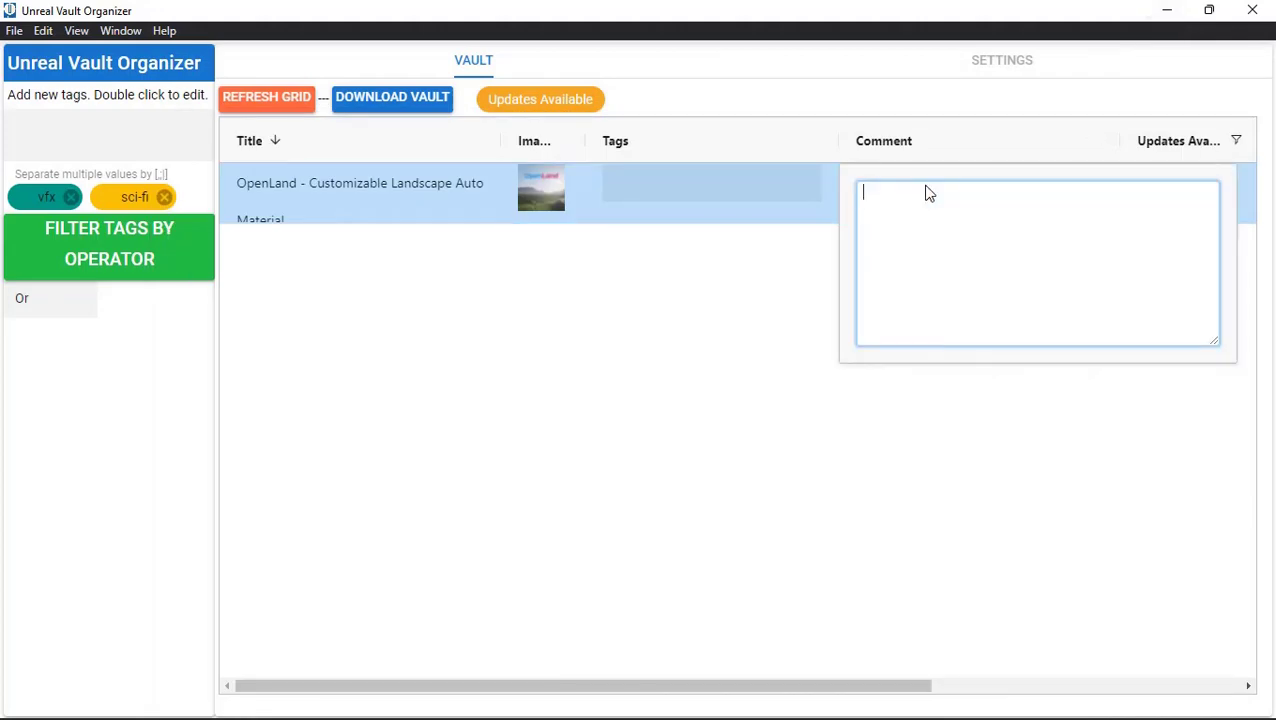
{"action": "type", "text": "cool product"}
{"action": "key", "text": "Return"}
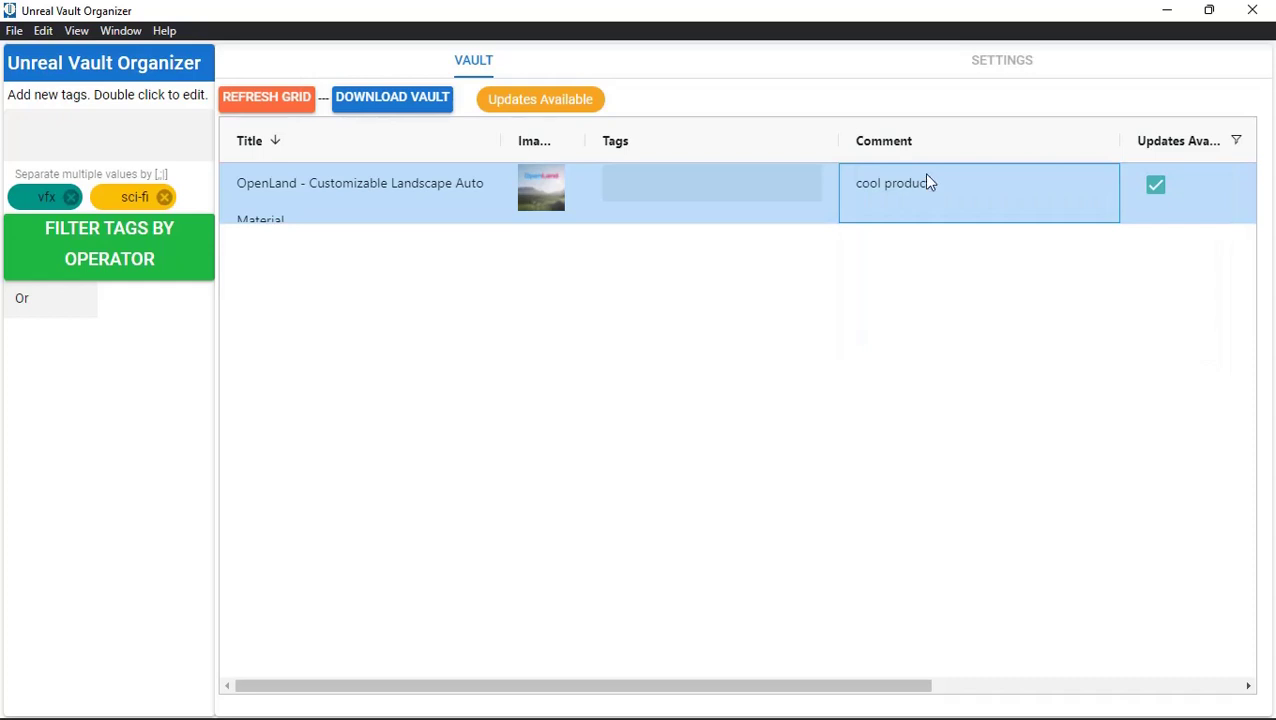
{"action": "left_click", "coordinate": [1104, 142]}
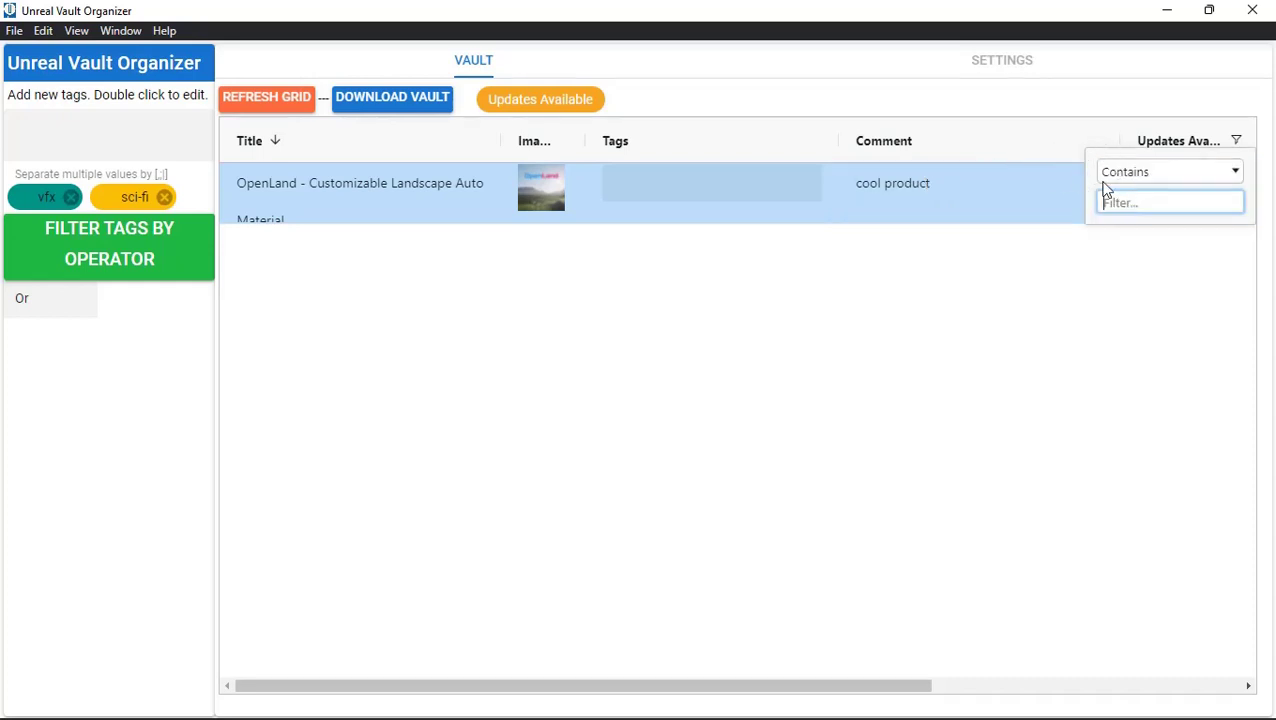
Try a 'c' comment filter and clear the Updates Available filter value.
{"action": "type", "text": "cool"}
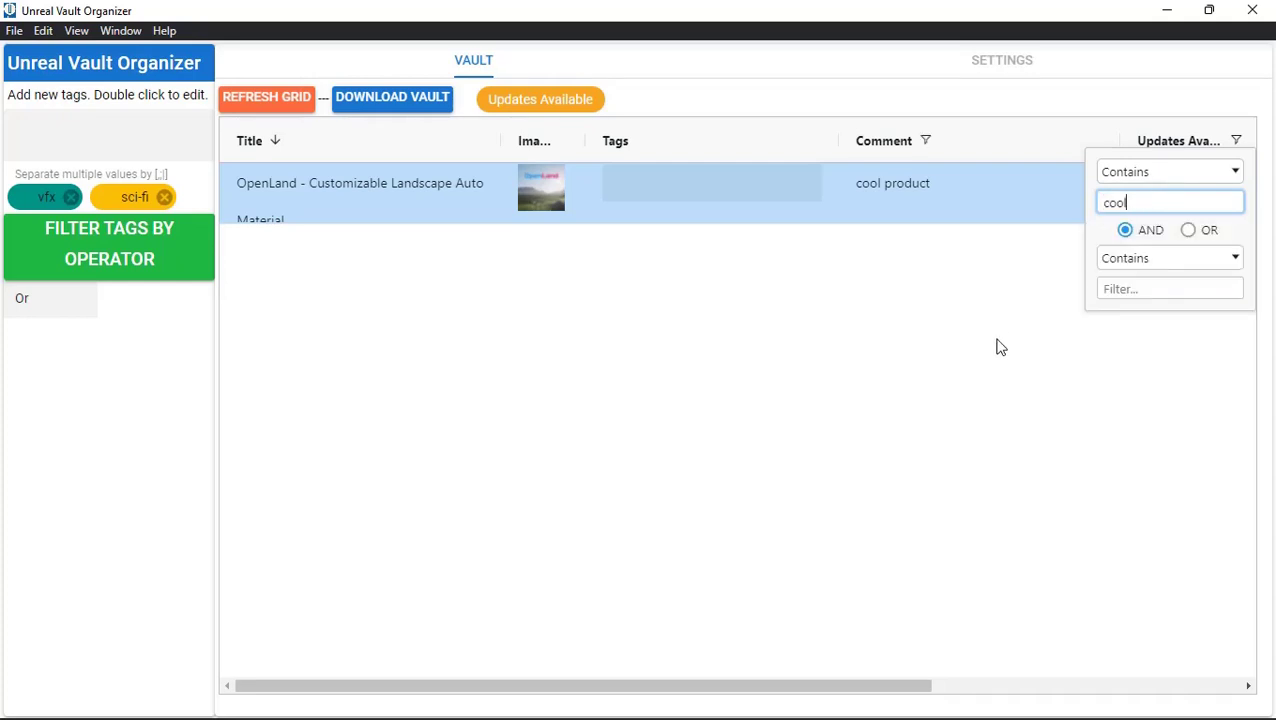
{"action": "left_click", "coordinate": [1003, 340]}
{"action": "left_click", "coordinate": [1253, 146]}
{"action": "key", "text": "BackSpace"}
{"action": "left_click", "coordinate": [1062, 339]}
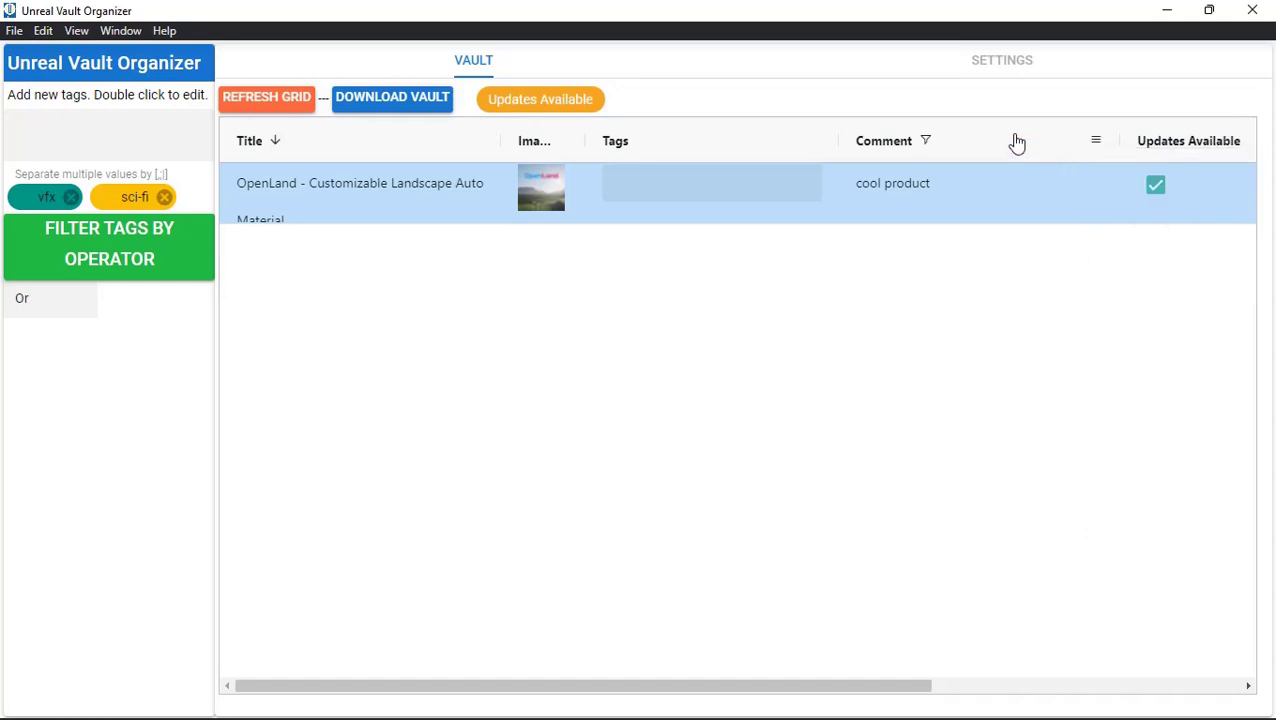
Set the Comment column filter to contain 'coo', leaving only OpenLand.
{"action": "left_click", "coordinate": [1095, 141]}
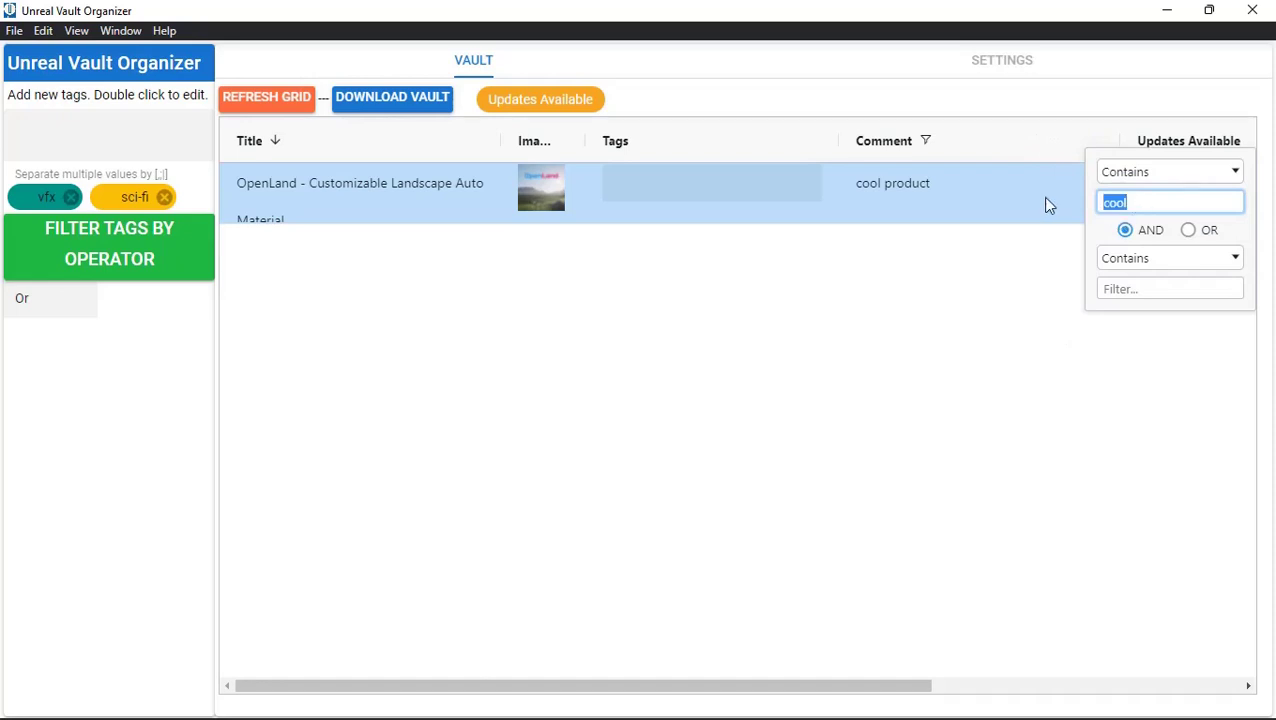
{"action": "key", "text": "BackSpace"}
{"action": "left_click", "coordinate": [977, 436]}
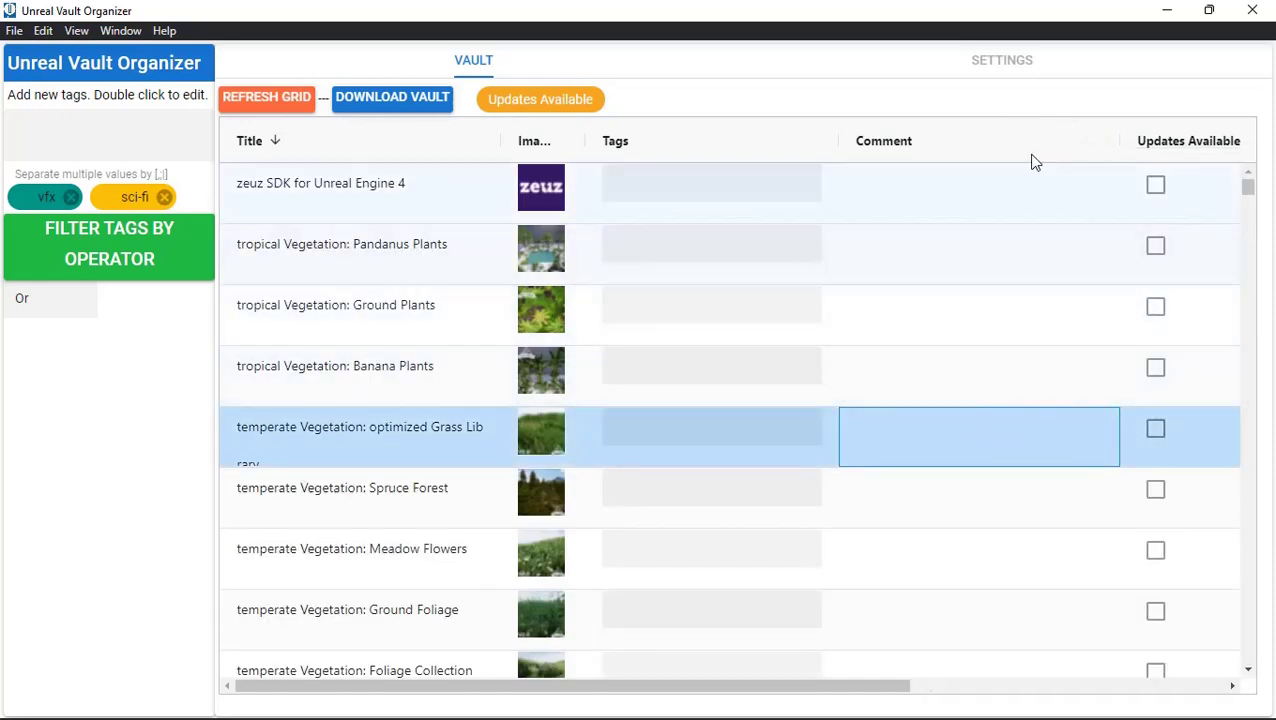
{"action": "left_click", "coordinate": [1095, 141]}
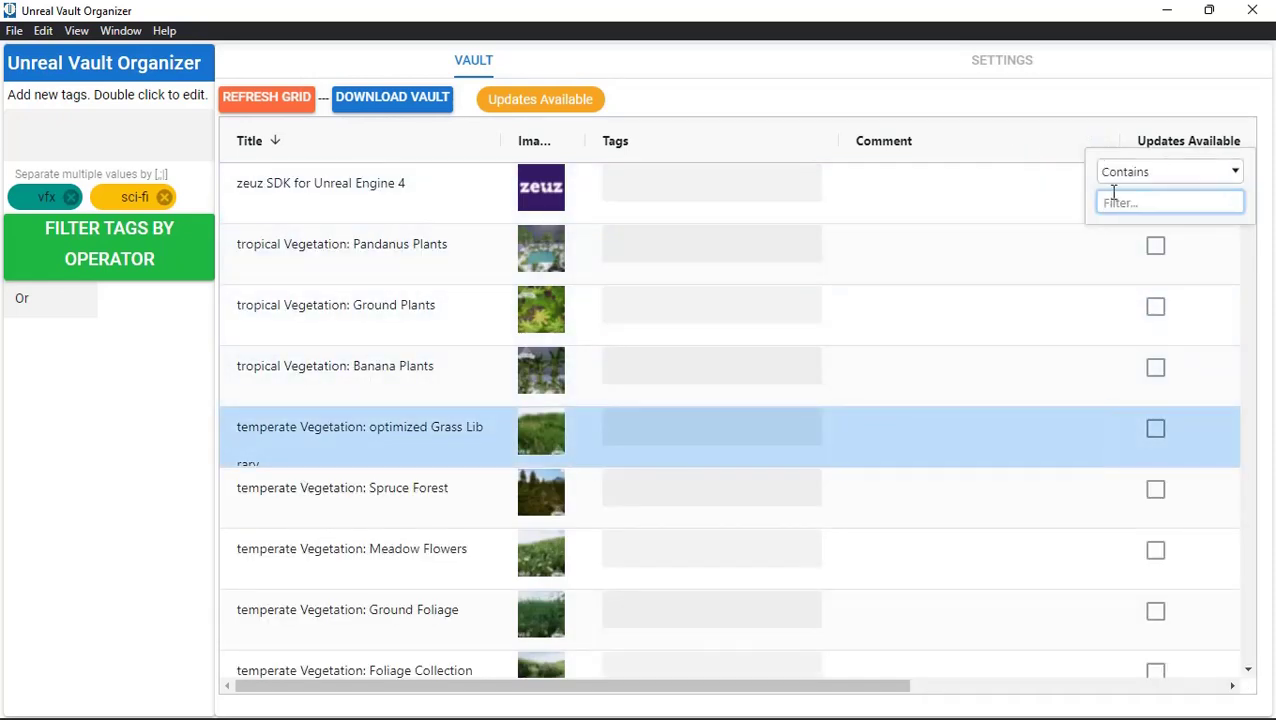
{"action": "type", "text": "coo"}
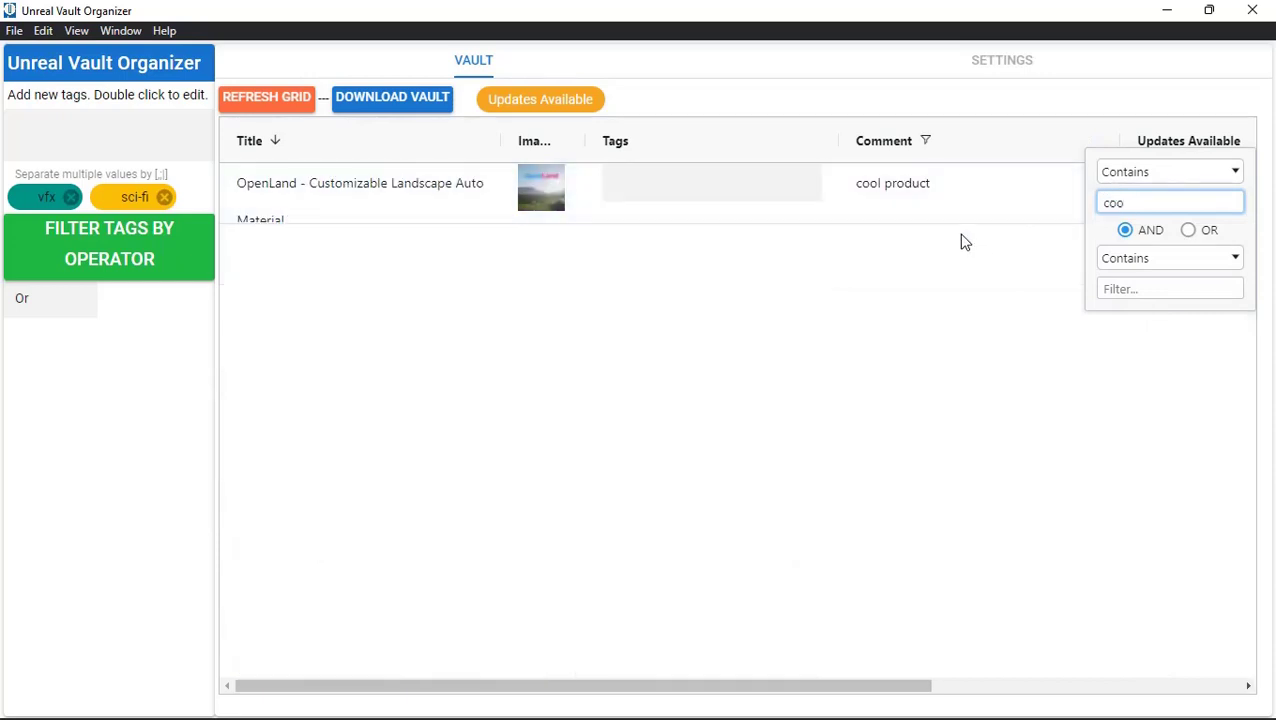
{"action": "left_click", "coordinate": [963, 250]}
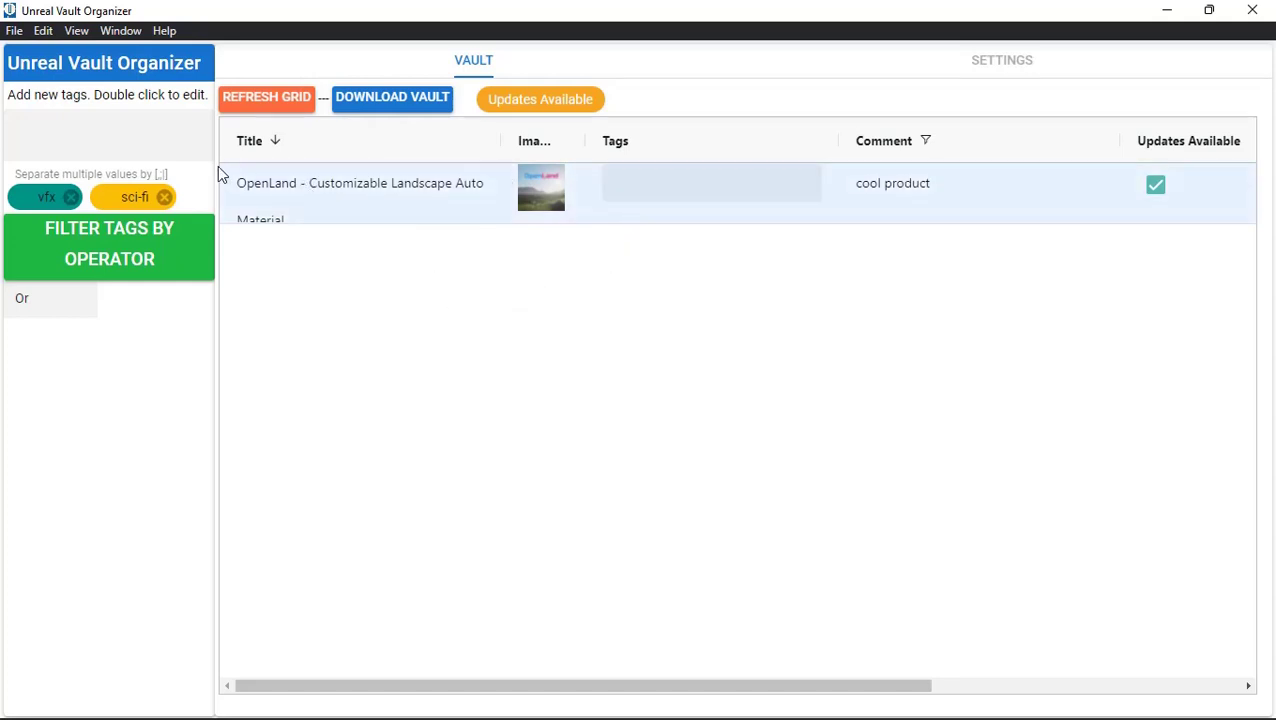
Add favorites and prj-cabin as new gray tags, then select the OpenLand row.
{"action": "left_click", "coordinate": [98, 137]}
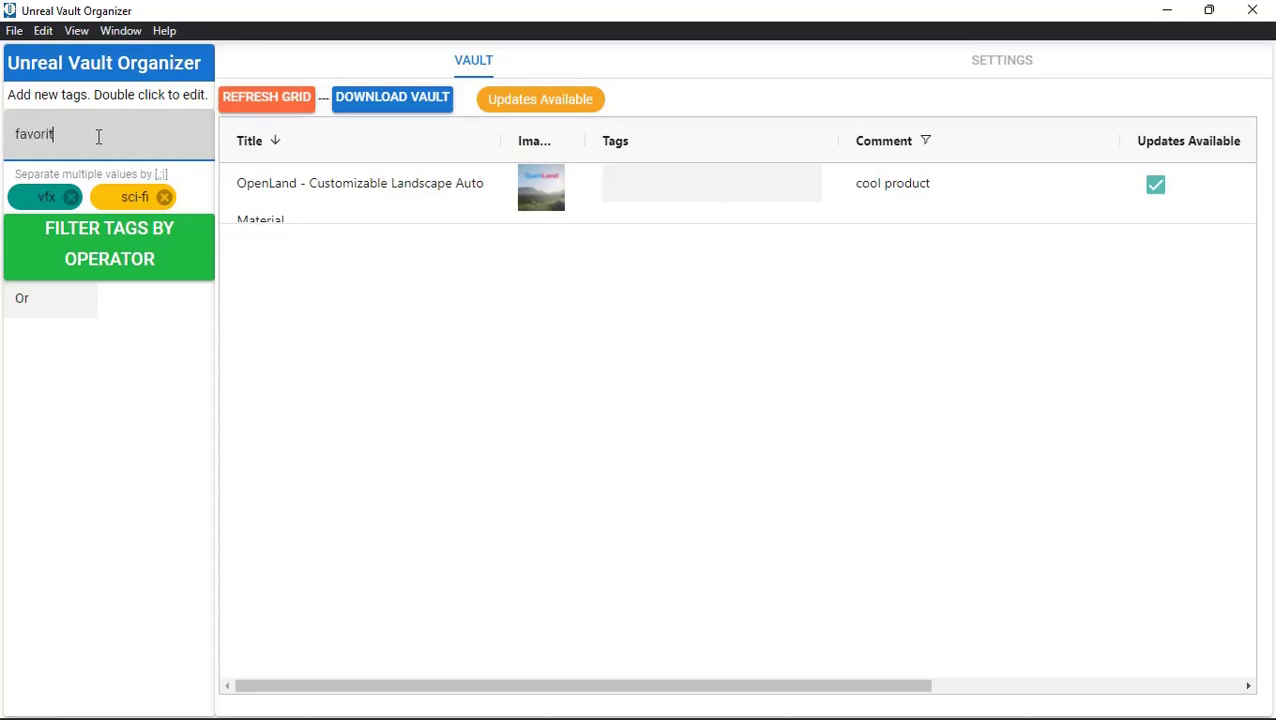
{"action": "key", "text": "Return"}
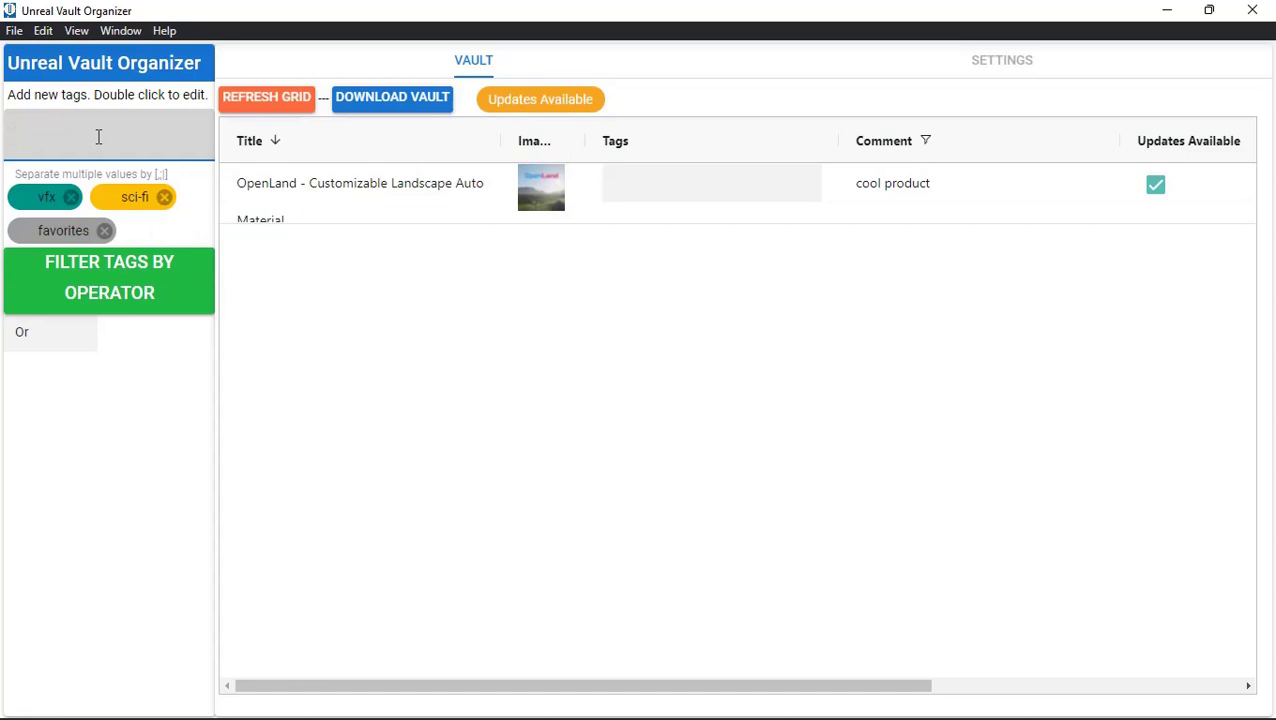
{"action": "type", "text": "opr"}
{"action": "key", "text": "Return"}
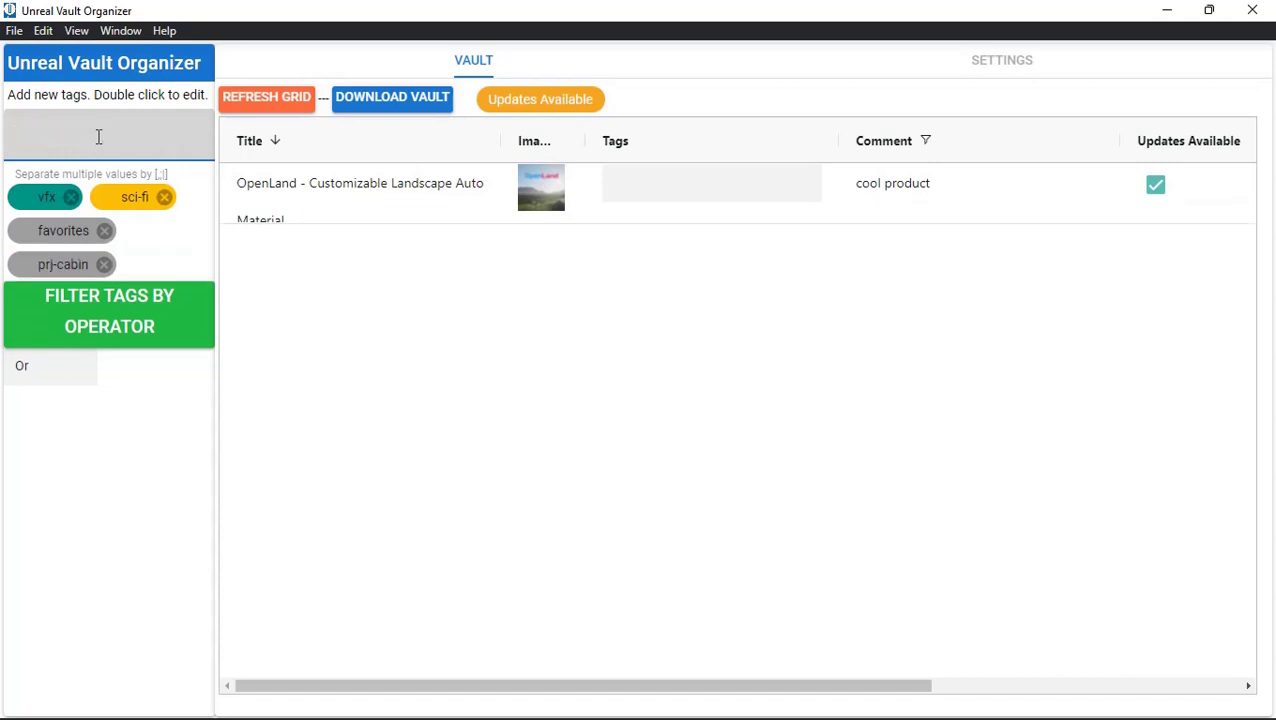
{"action": "left_click", "coordinate": [470, 180]}
{"action": "mouse_move", "coordinate": [1152, 716]}
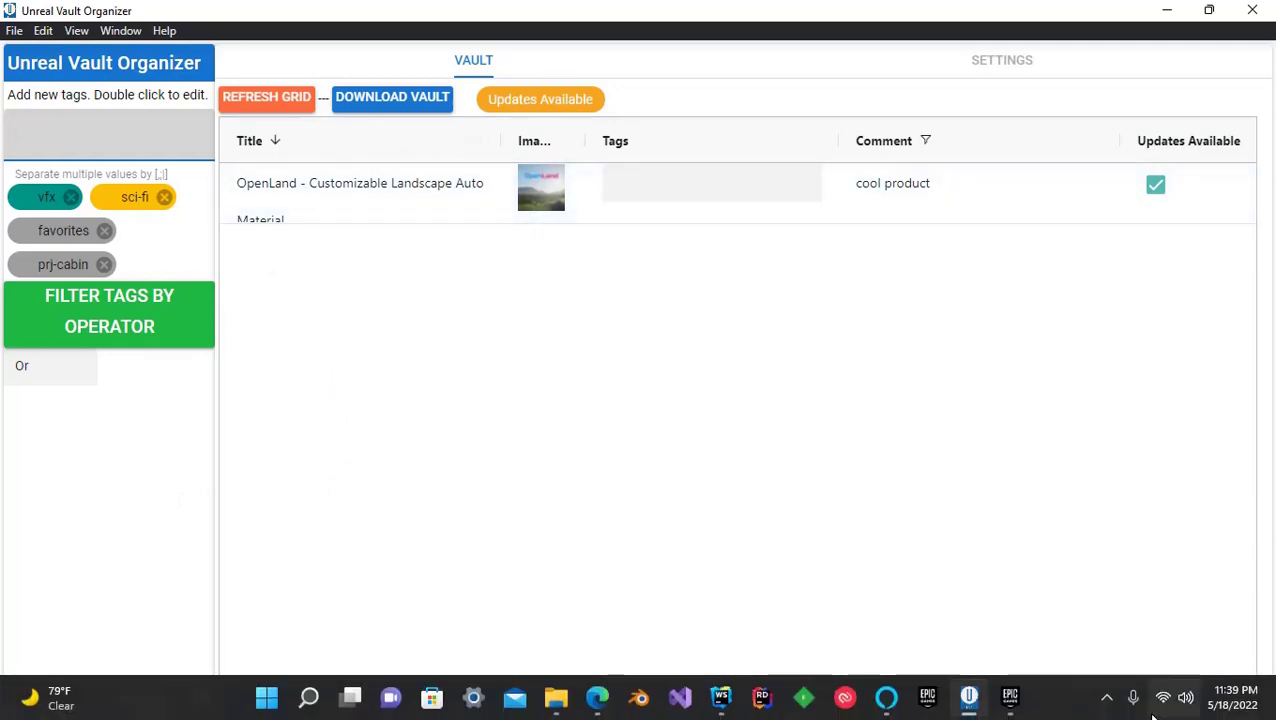
{"action": "left_click", "coordinate": [1010, 697]}
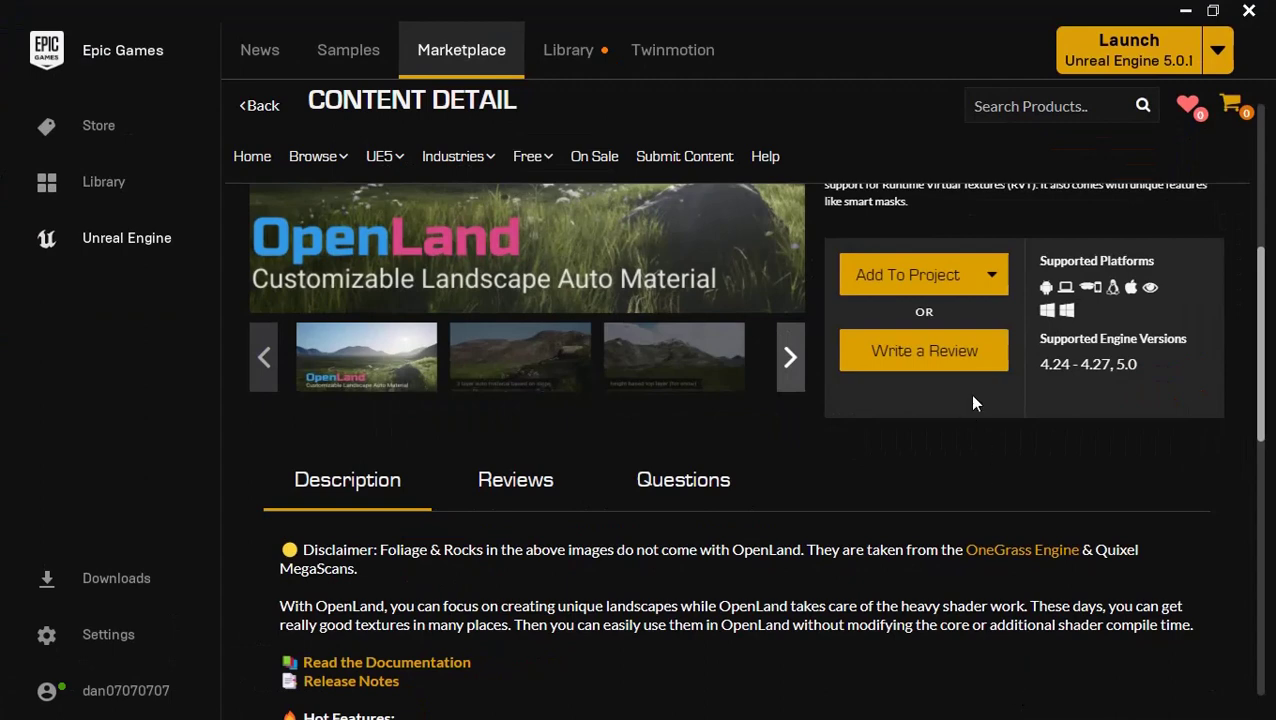
{"action": "left_click", "coordinate": [1185, 10]}
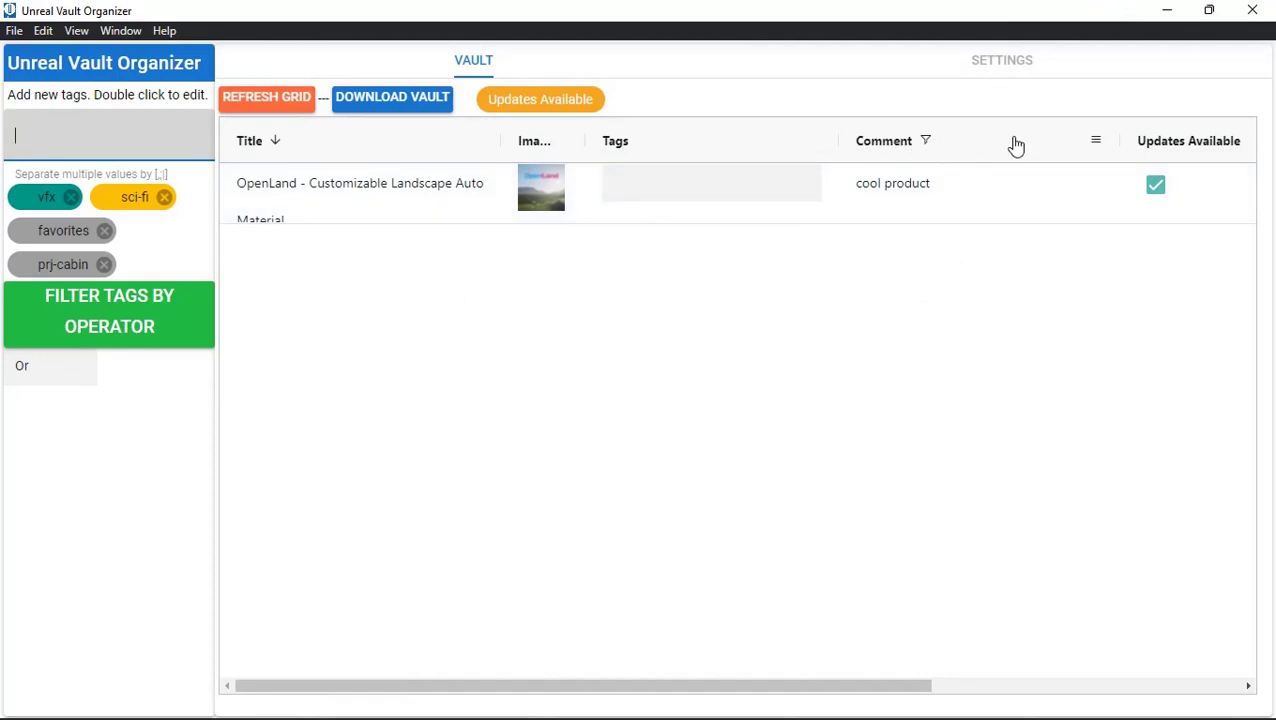
Clear the 'coo' text from the Comment column filter.
{"action": "left_click", "coordinate": [1095, 141]}
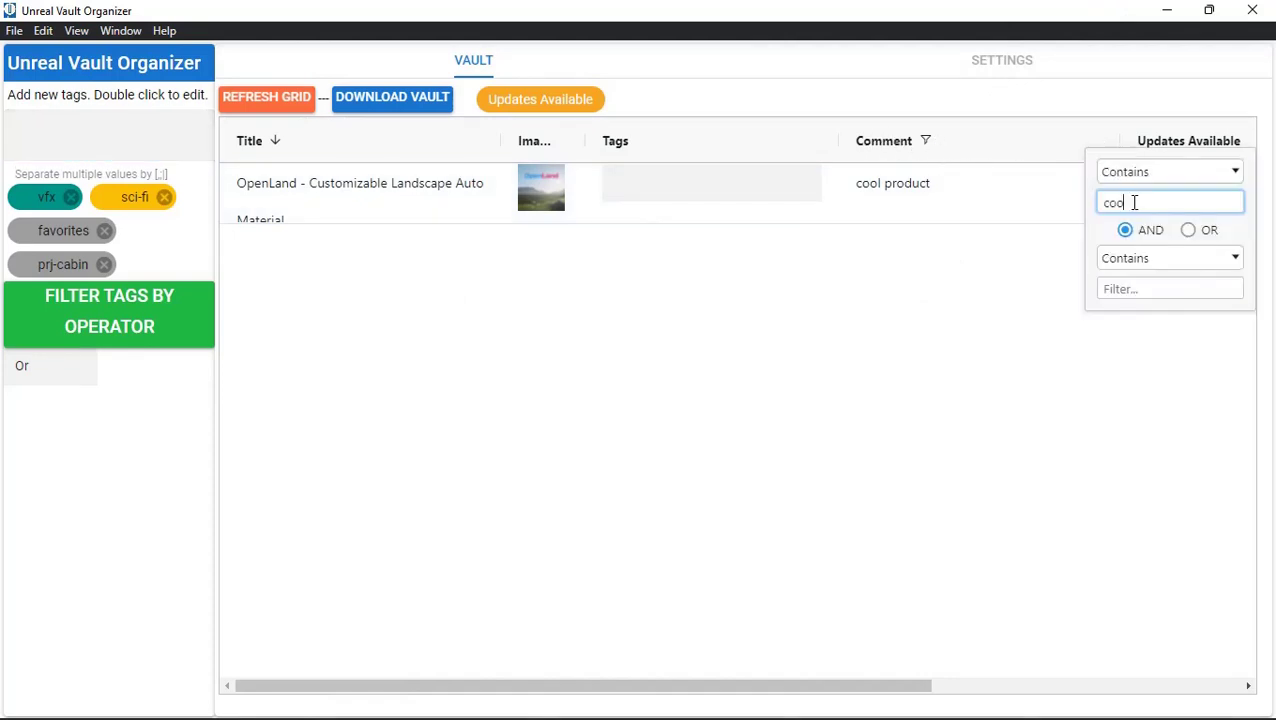
{"action": "key", "text": "Delete"}
{"action": "left_click", "coordinate": [863, 364]}
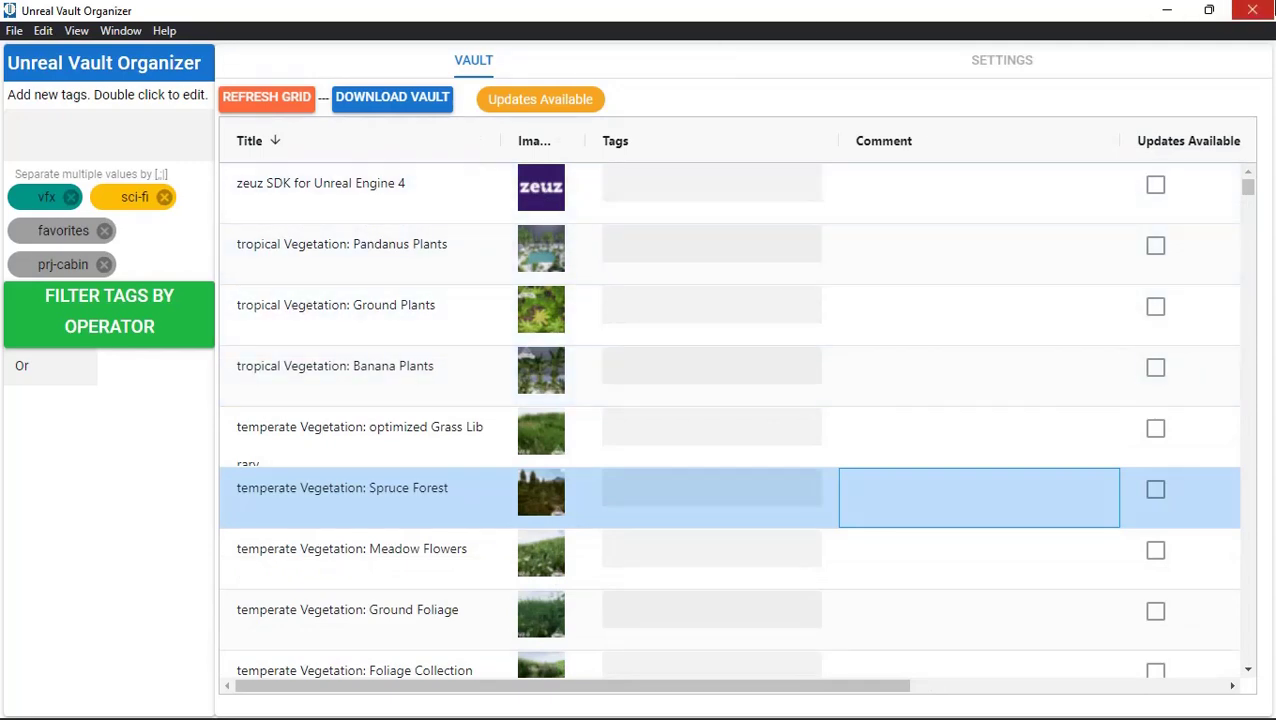
Restart Unreal Vault Organizer from the desktop shortcut and maximize its window.
{"action": "left_click", "coordinate": [1252, 10]}
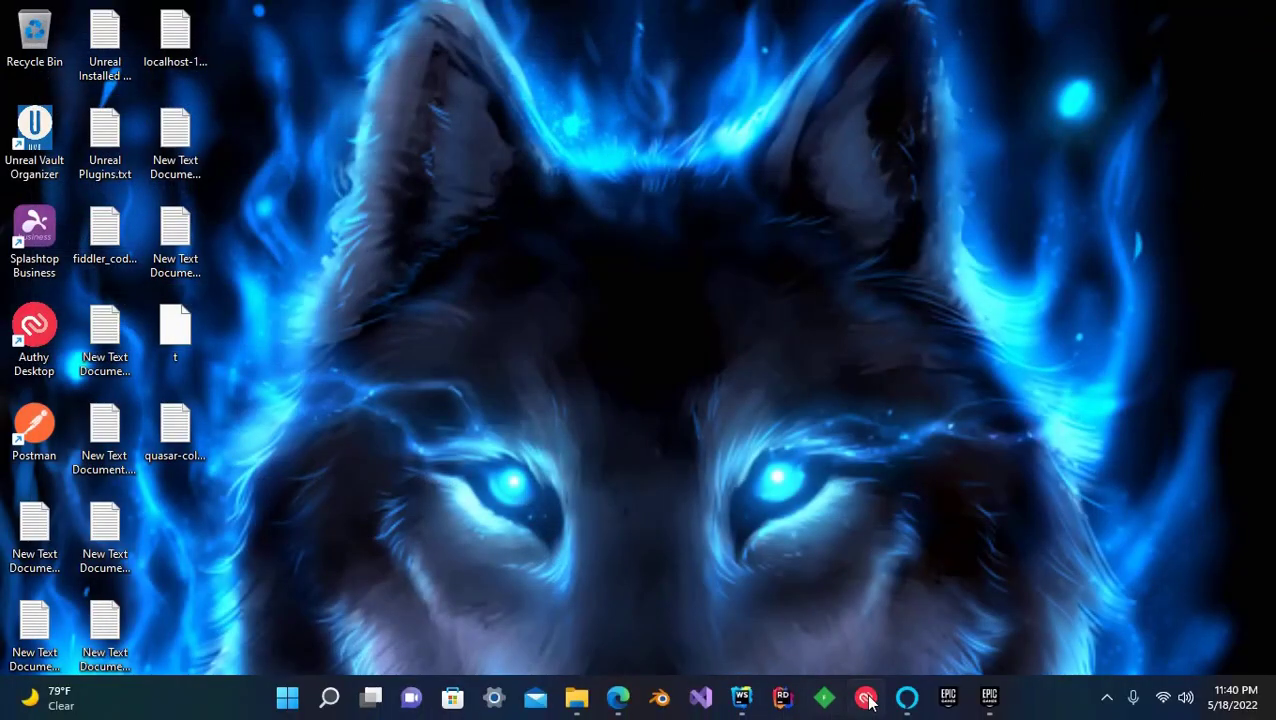
{"action": "double_click", "coordinate": [36, 136]}
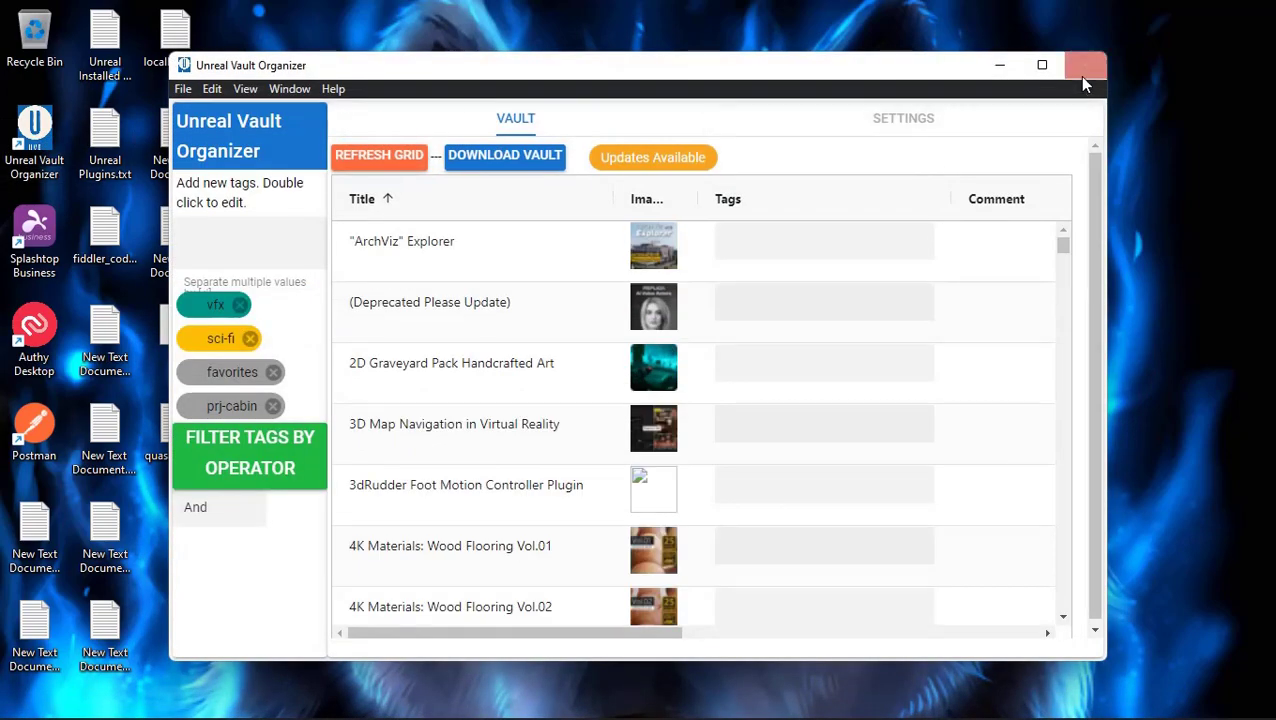
{"action": "left_click", "coordinate": [1044, 66]}
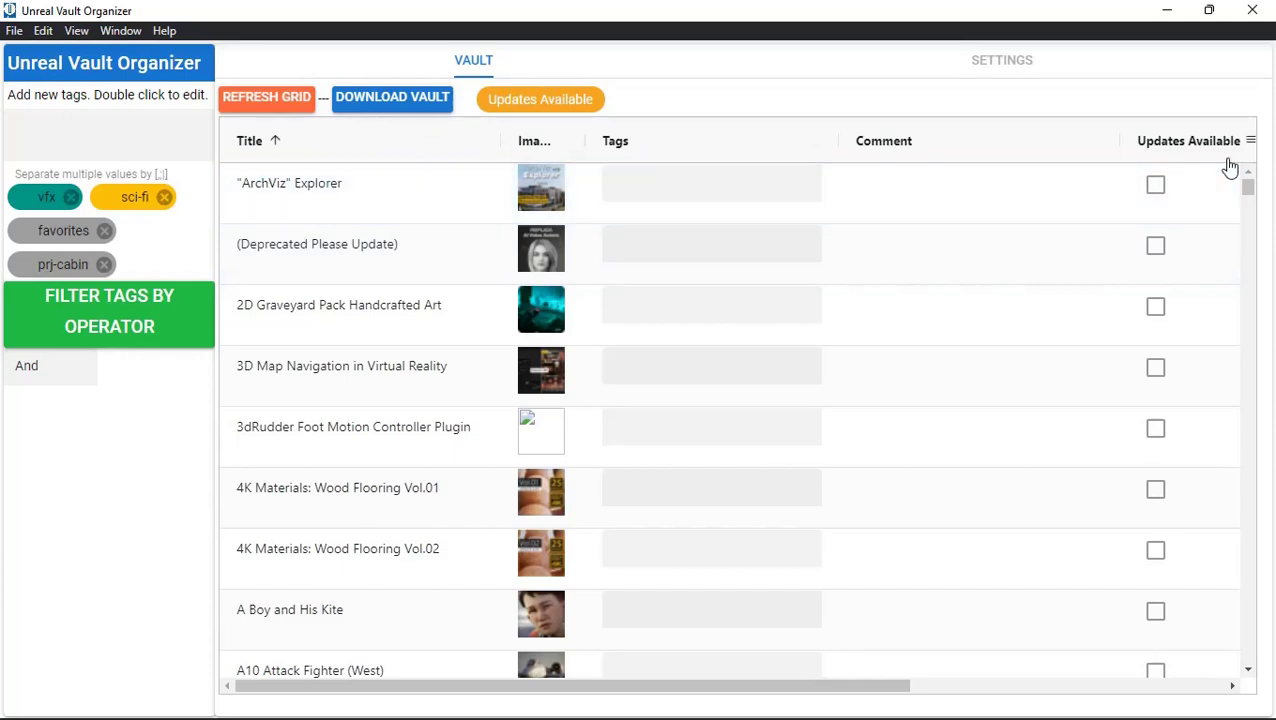
Filter the Updates Available column to contain 1, leaving only OpenLand.
{"action": "left_click_drag", "start_coordinate": [862, 686], "coordinate": [1040, 686]}
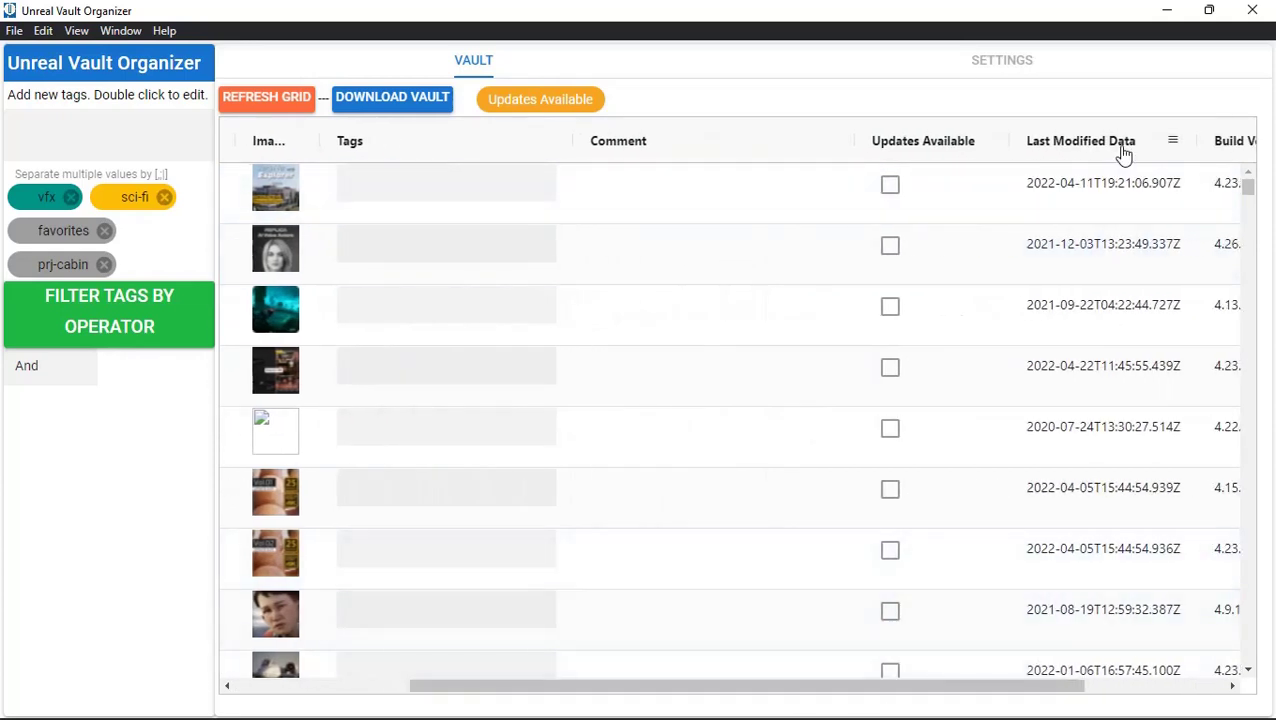
{"action": "left_click", "coordinate": [986, 142]}
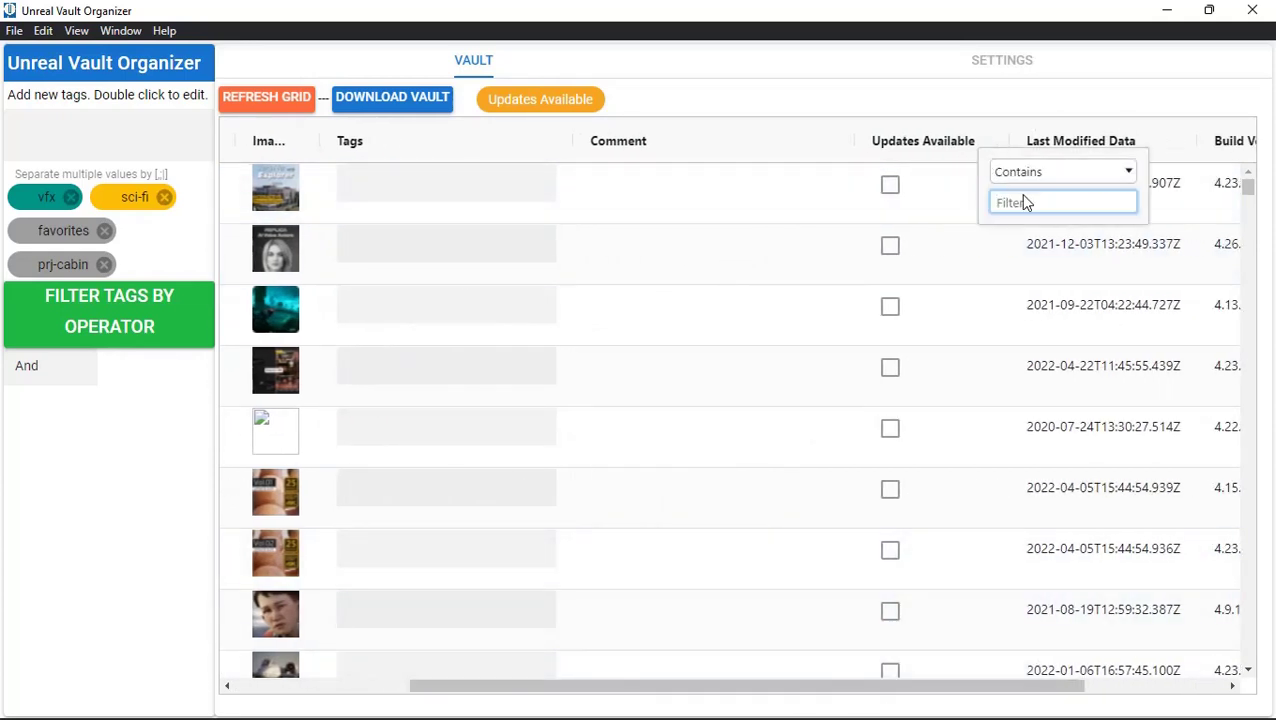
{"action": "type", "text": "1"}
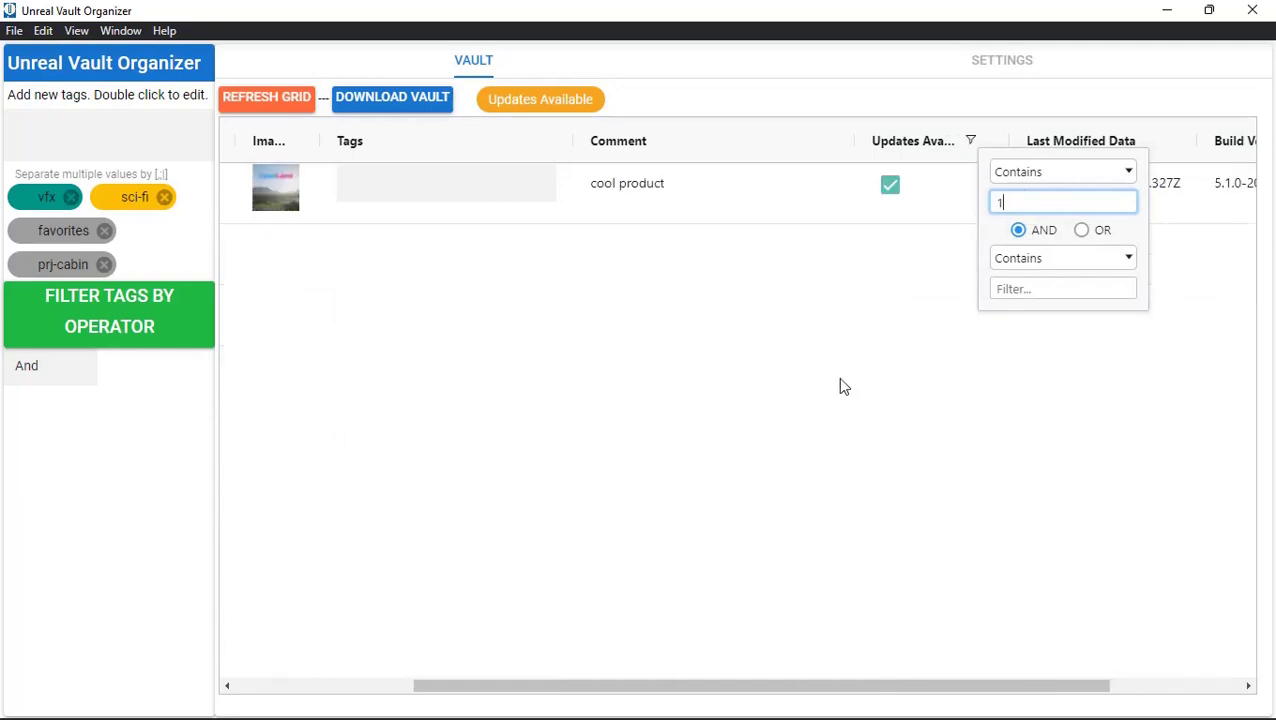
{"action": "left_click", "coordinate": [838, 386]}
Briefly view and close the Epic Games Launcher, then select the OpenLand 'cool product' row.
{"action": "mouse_move", "coordinate": [905, 713]}
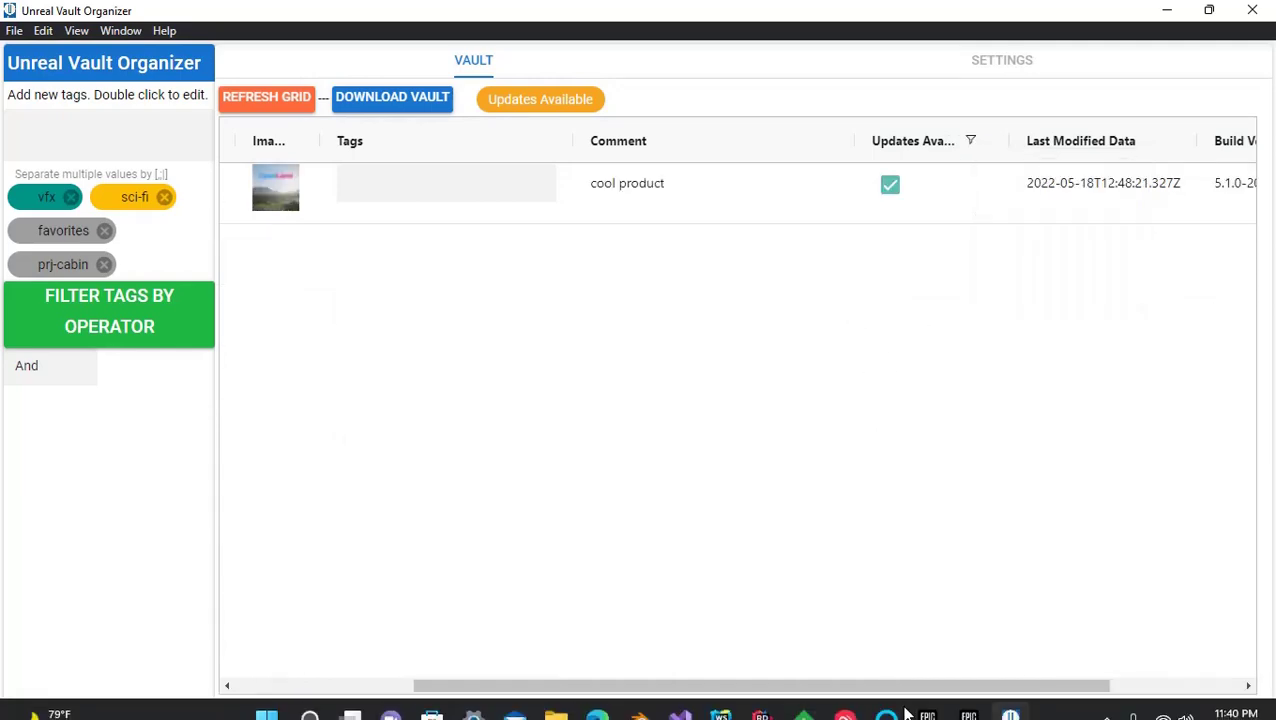
{"action": "left_click", "coordinate": [966, 712]}
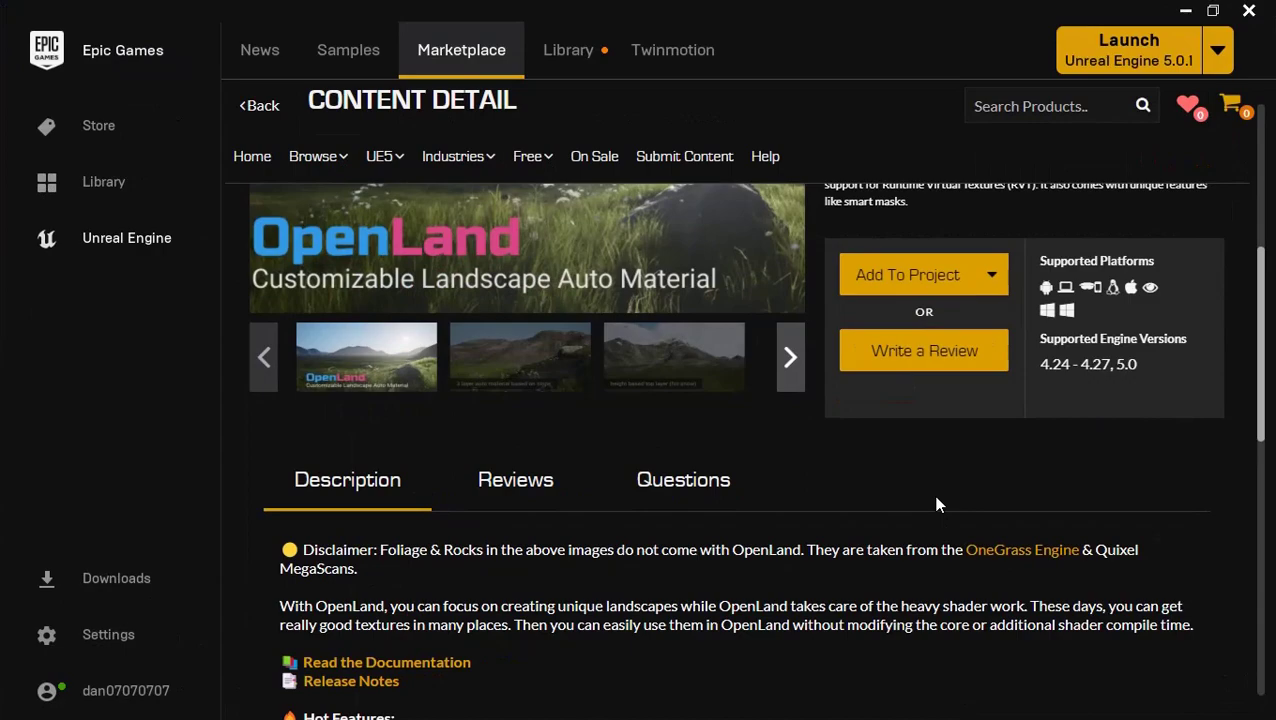
{"action": "left_click", "coordinate": [1262, 9]}
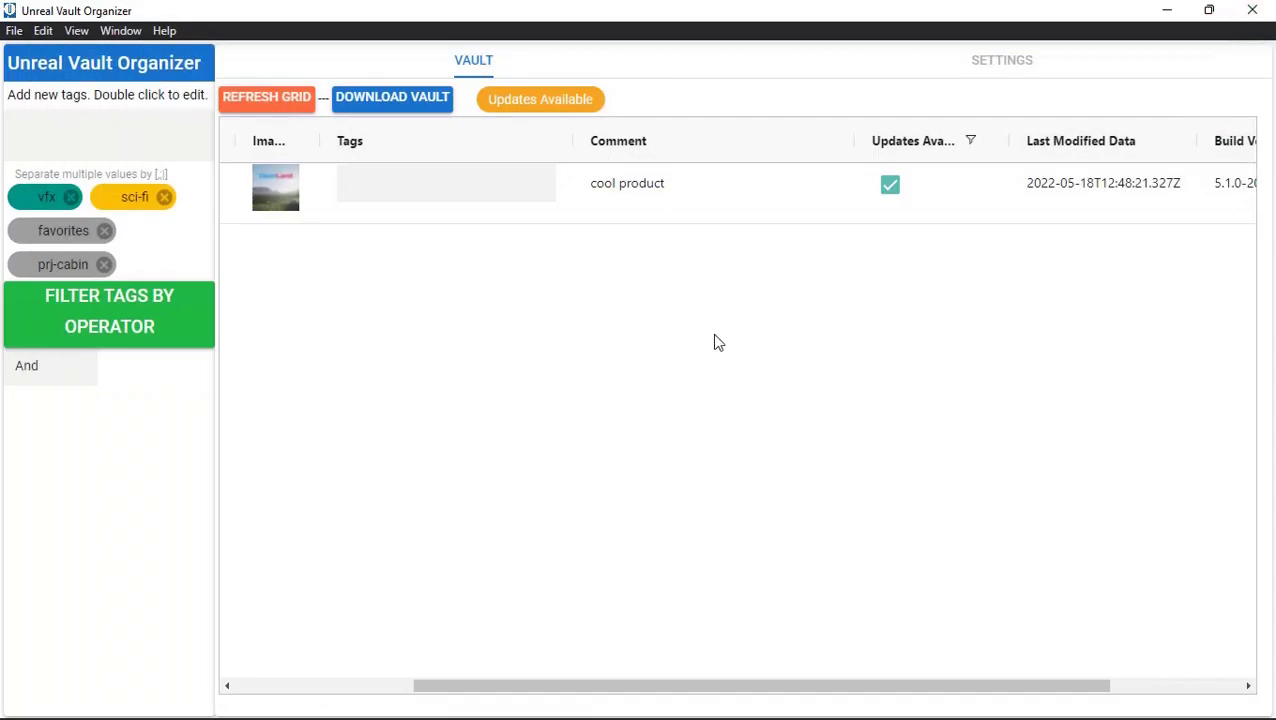
{"action": "left_click", "coordinate": [1045, 212]}
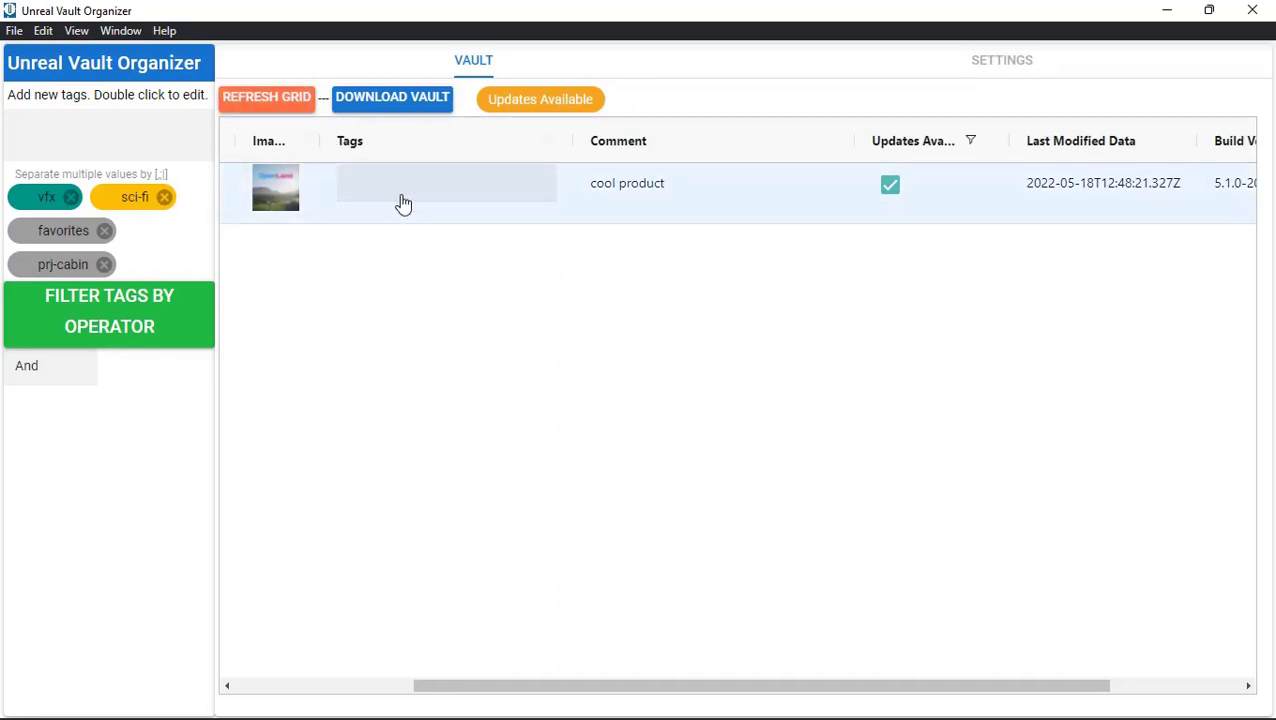
{"action": "left_click", "coordinate": [1003, 66]}
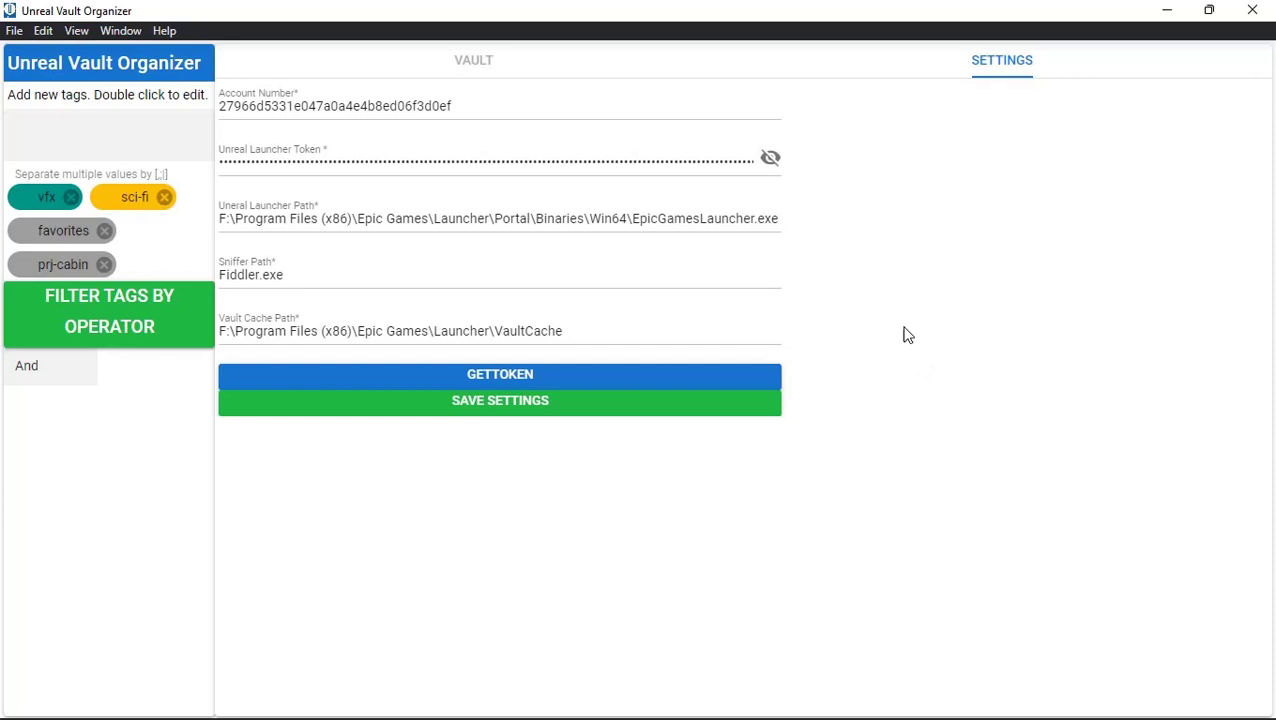
{"action": "mouse_move", "coordinate": [993, 697]}
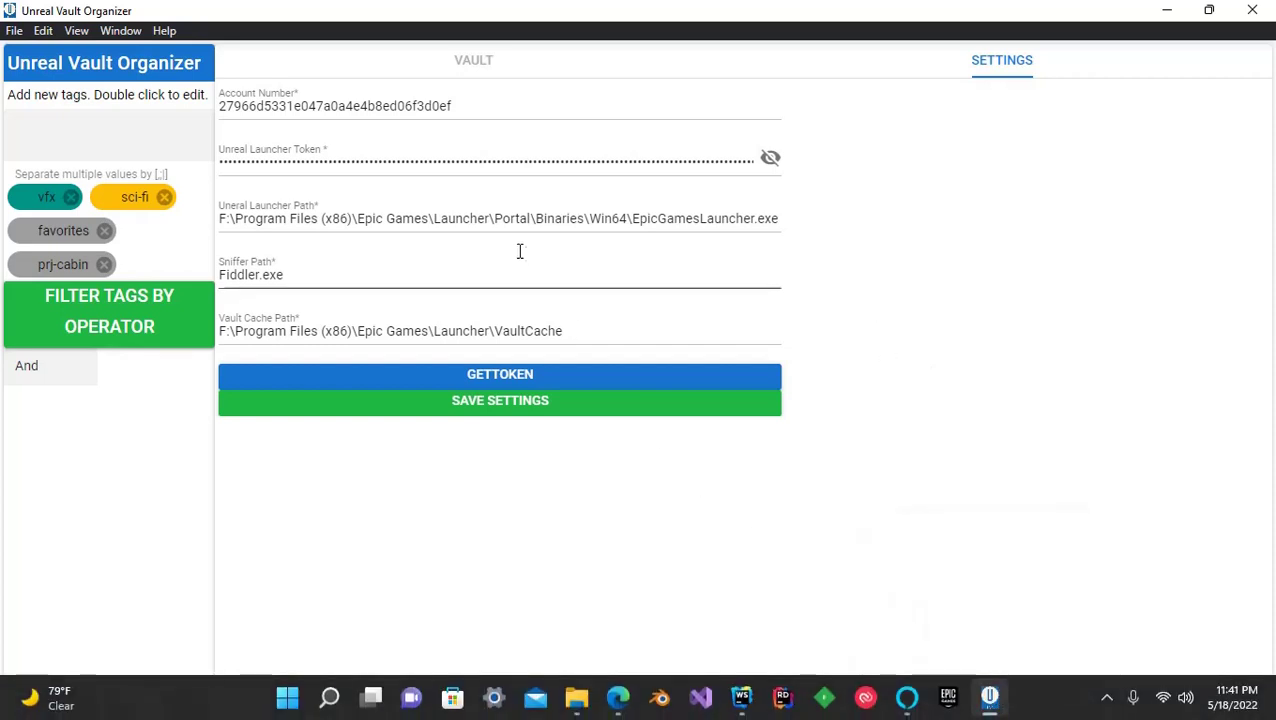
{"action": "left_click", "coordinate": [329, 261]}
{"action": "left_click_drag", "start_coordinate": [329, 261], "coordinate": [208, 276]}
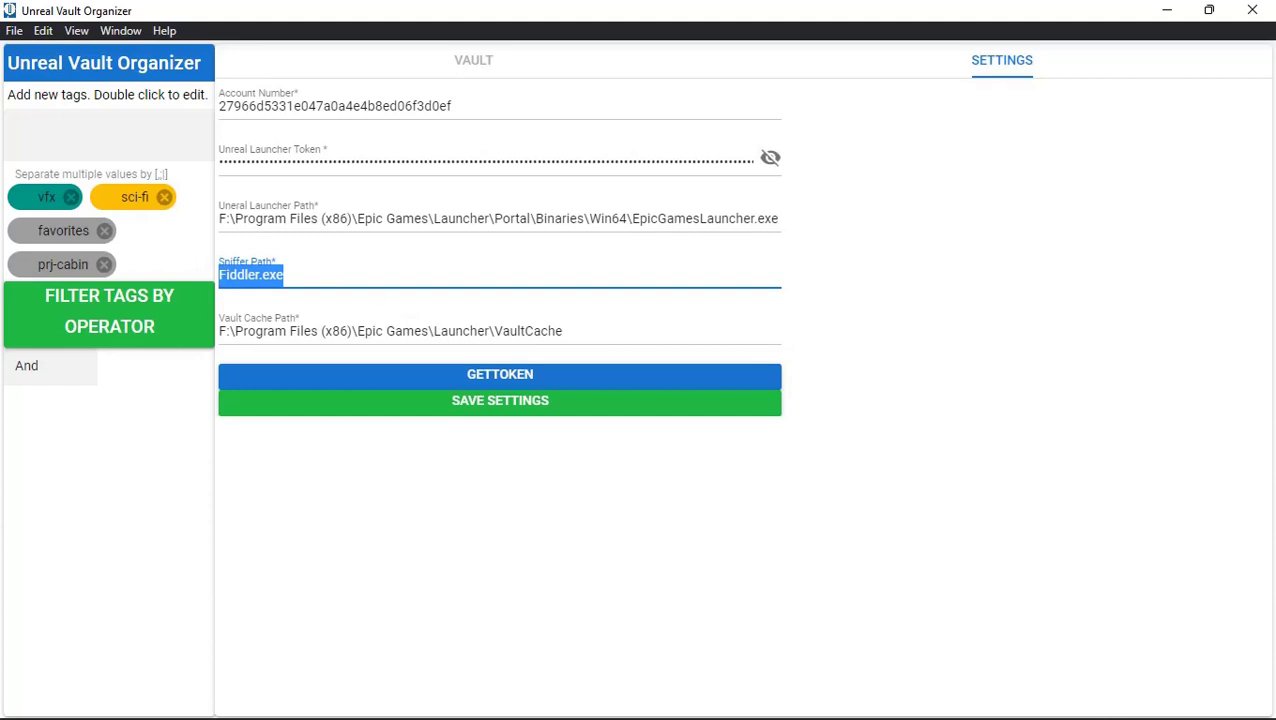
{"action": "left_click", "coordinate": [1108, 700]}
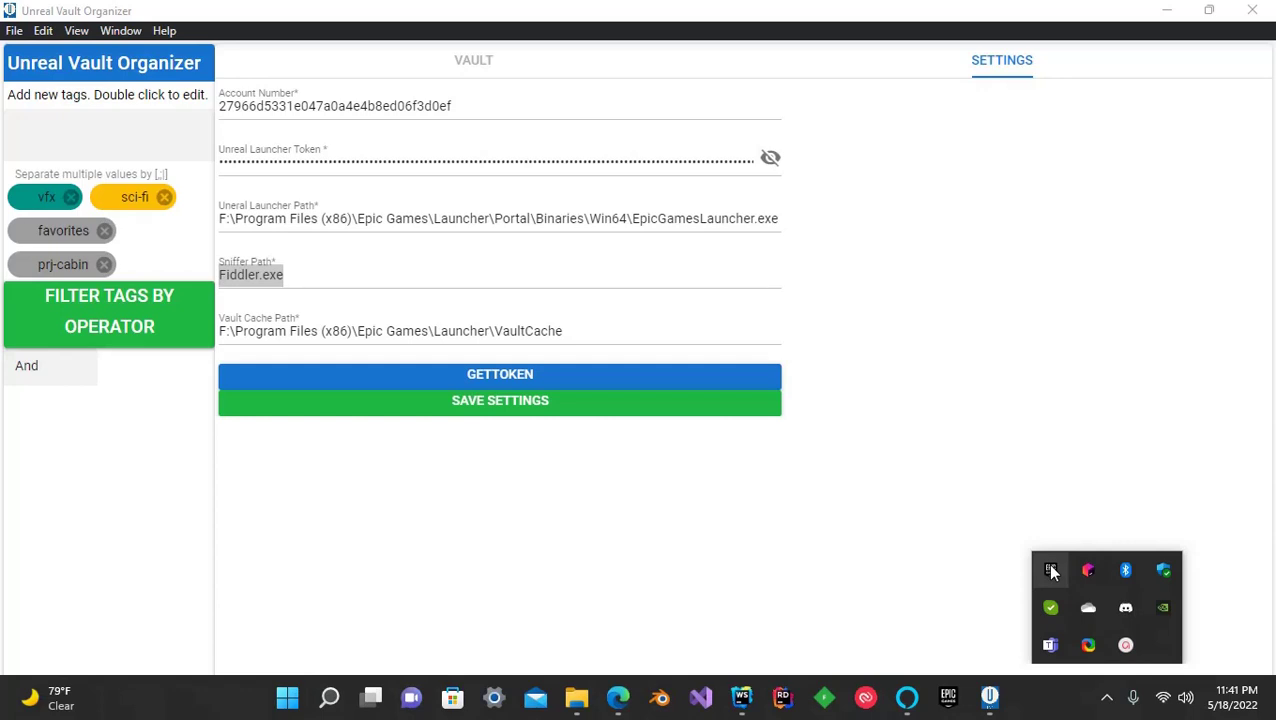
{"action": "left_click", "coordinate": [335, 322]}
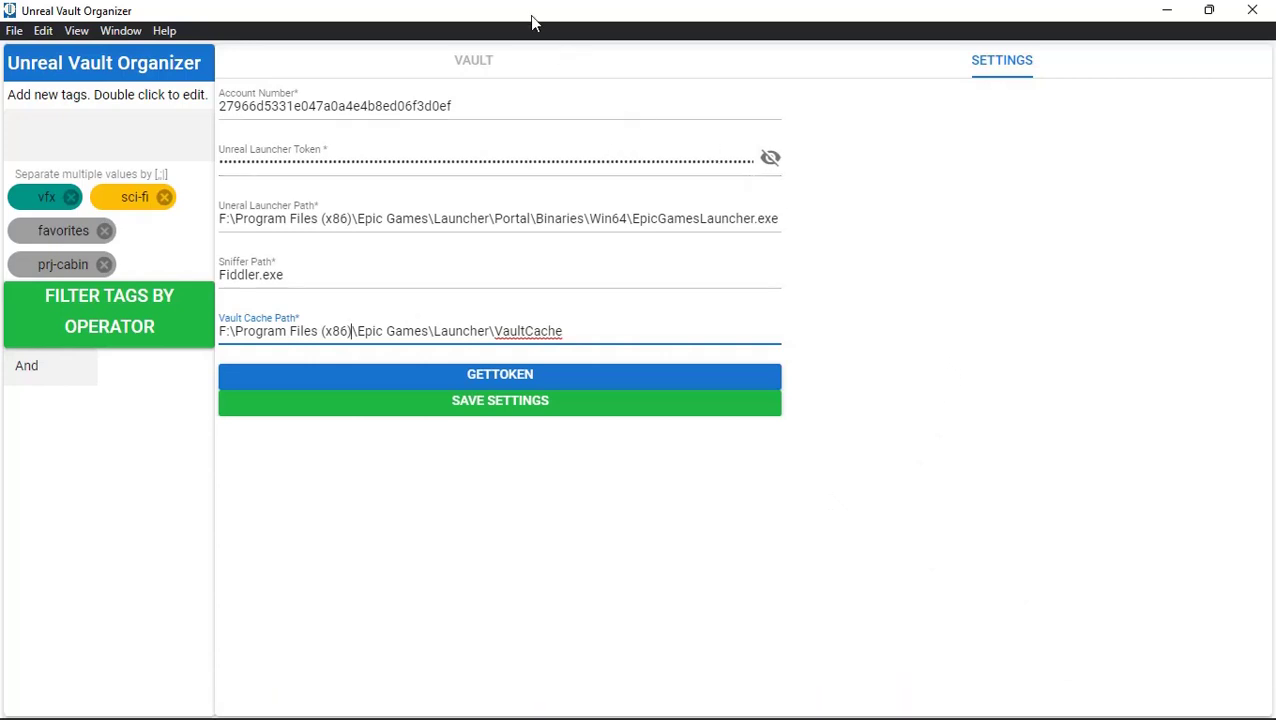
{"action": "left_click", "coordinate": [470, 62]}
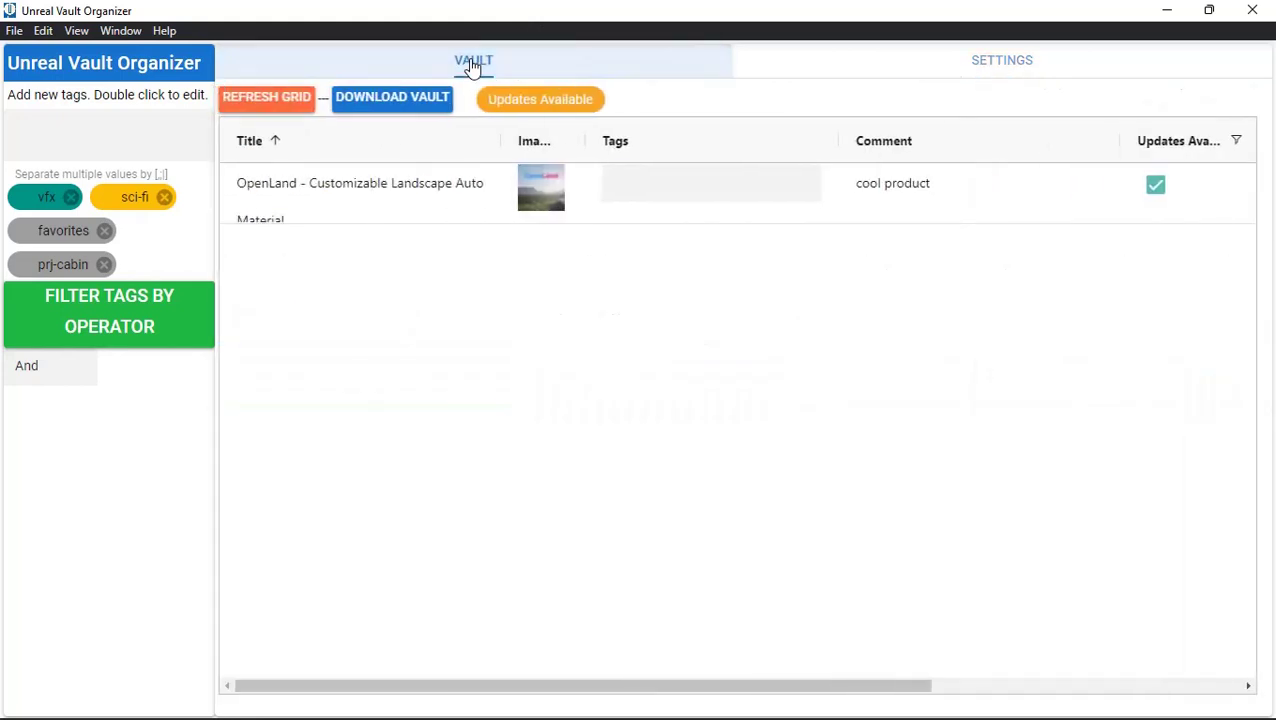
{"action": "left_click", "coordinate": [56, 124]}
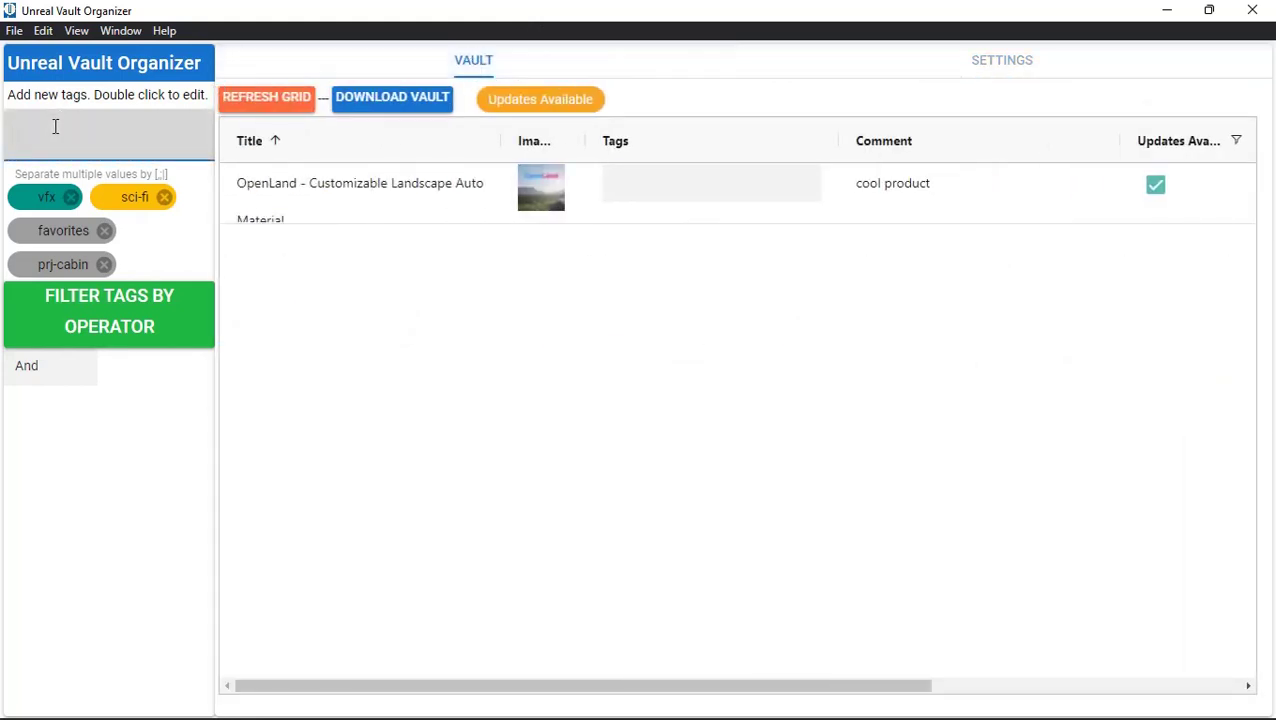
{"action": "type", "text": "aa,ff,ff"}
{"action": "key", "text": "BackSpace"}
{"action": "key", "text": "BackSpace"}
{"action": "type", "text": "hhh"}
{"action": "key", "text": "Return"}
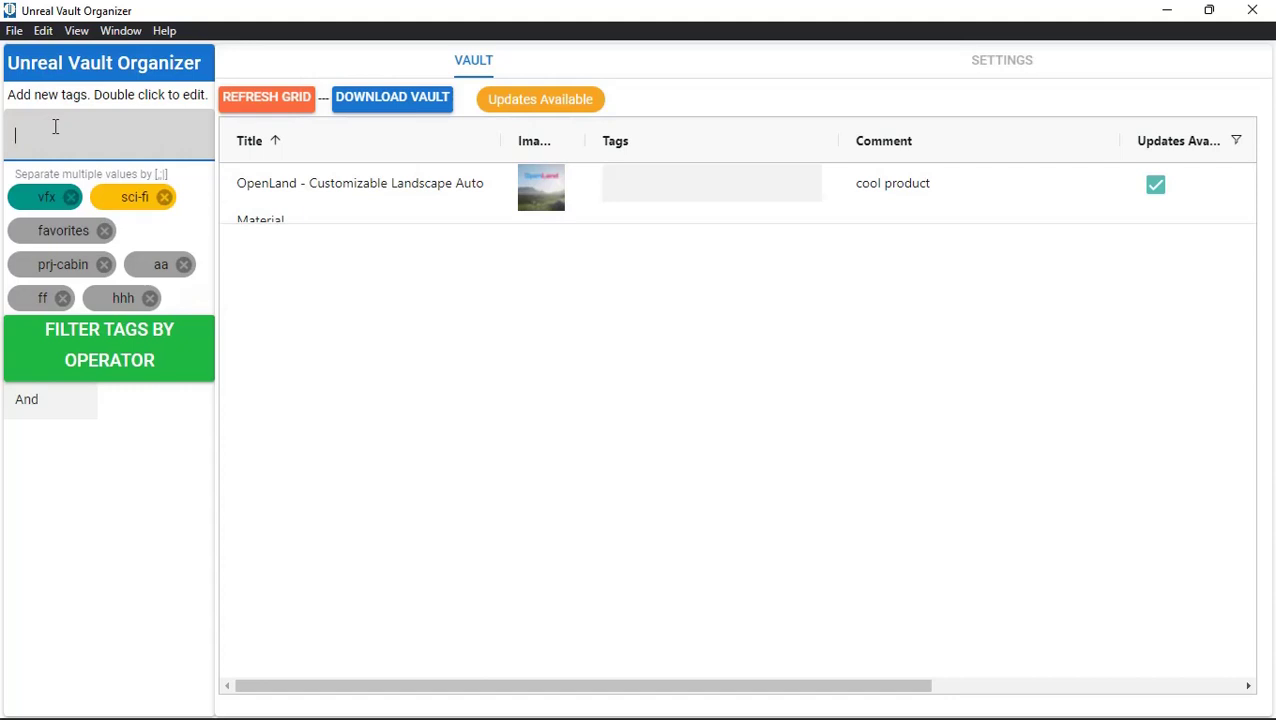
{"action": "type", "text": "a"}
{"action": "key", "text": "BackSpace"}
{"action": "left_click", "coordinate": [62, 298]}
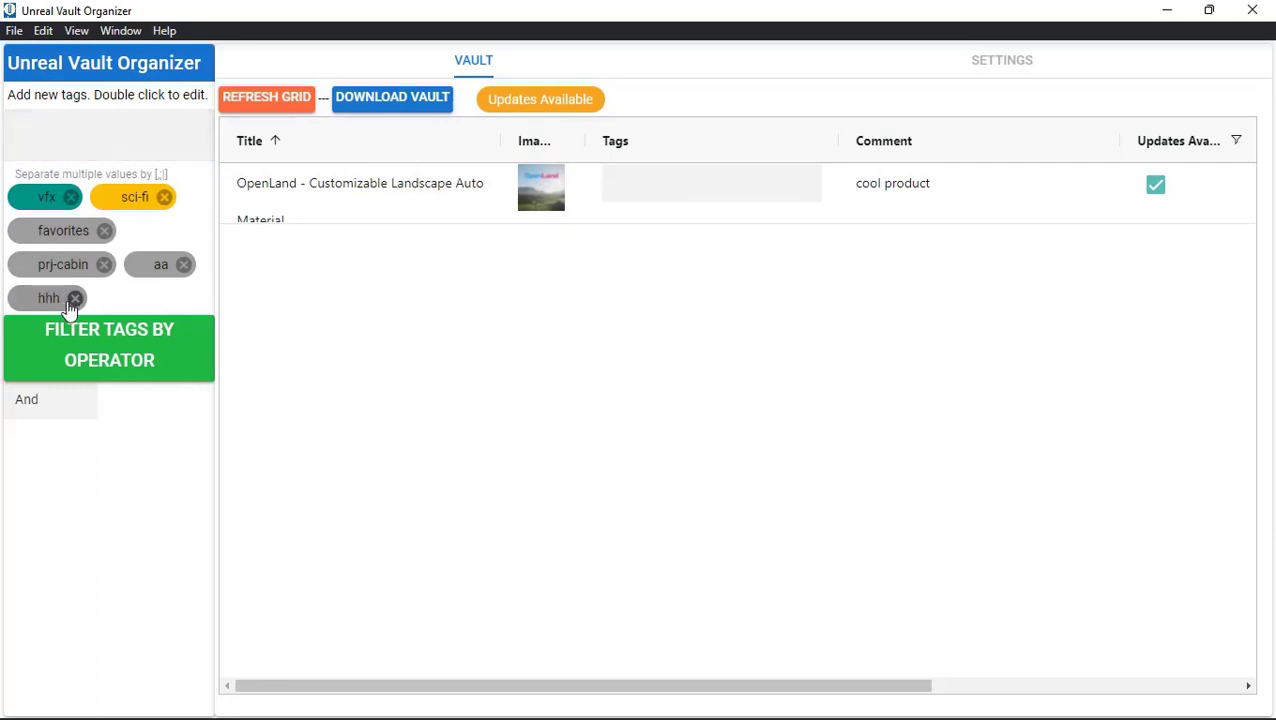
{"action": "left_click", "coordinate": [75, 298]}
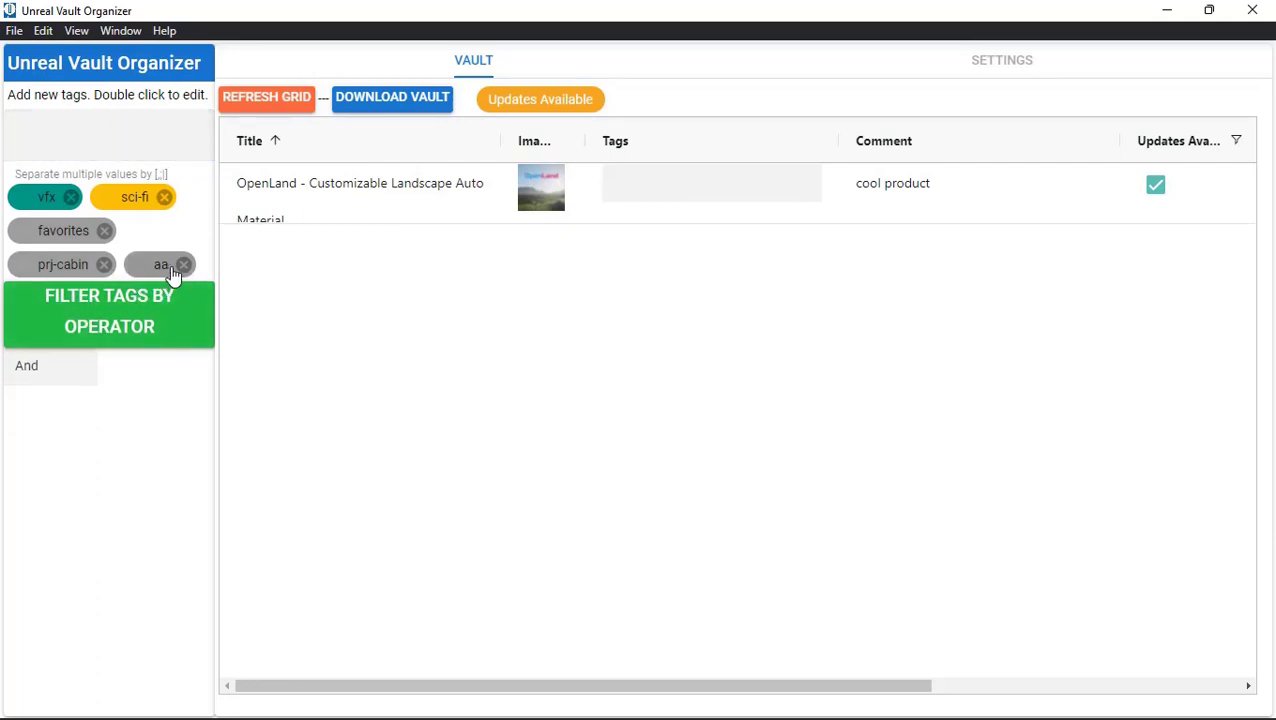
{"action": "left_click", "coordinate": [183, 265]}
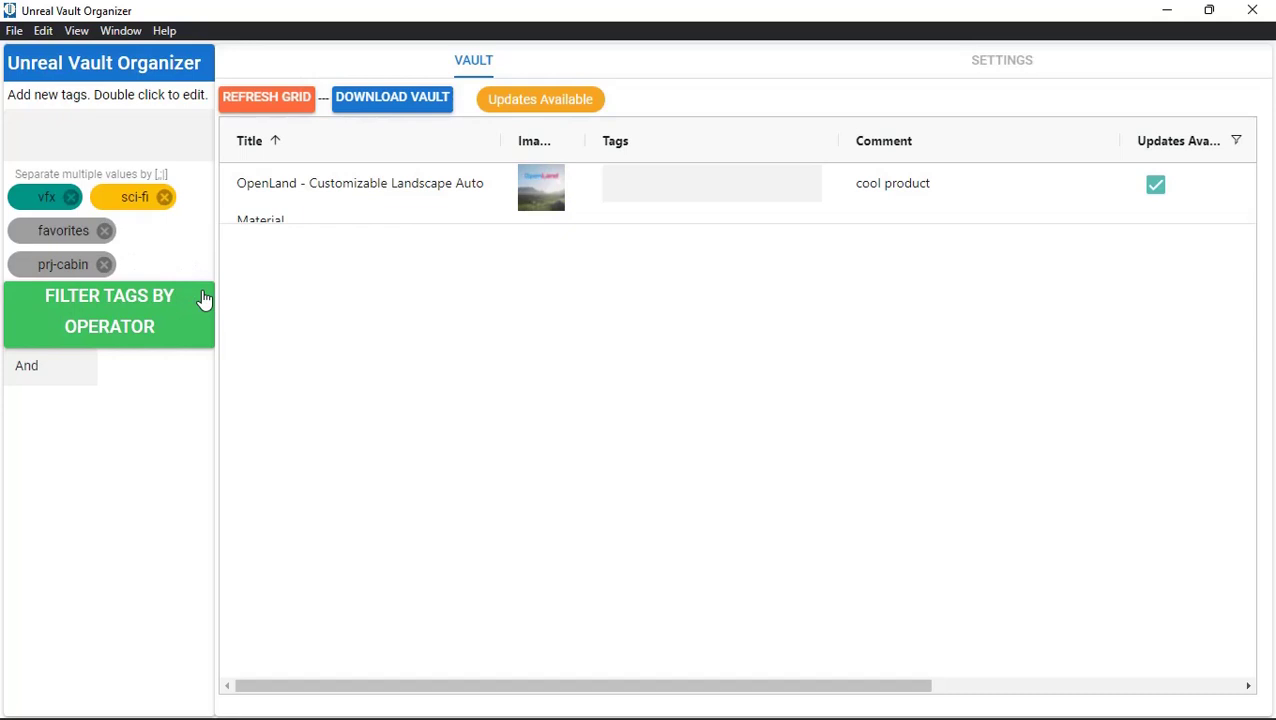